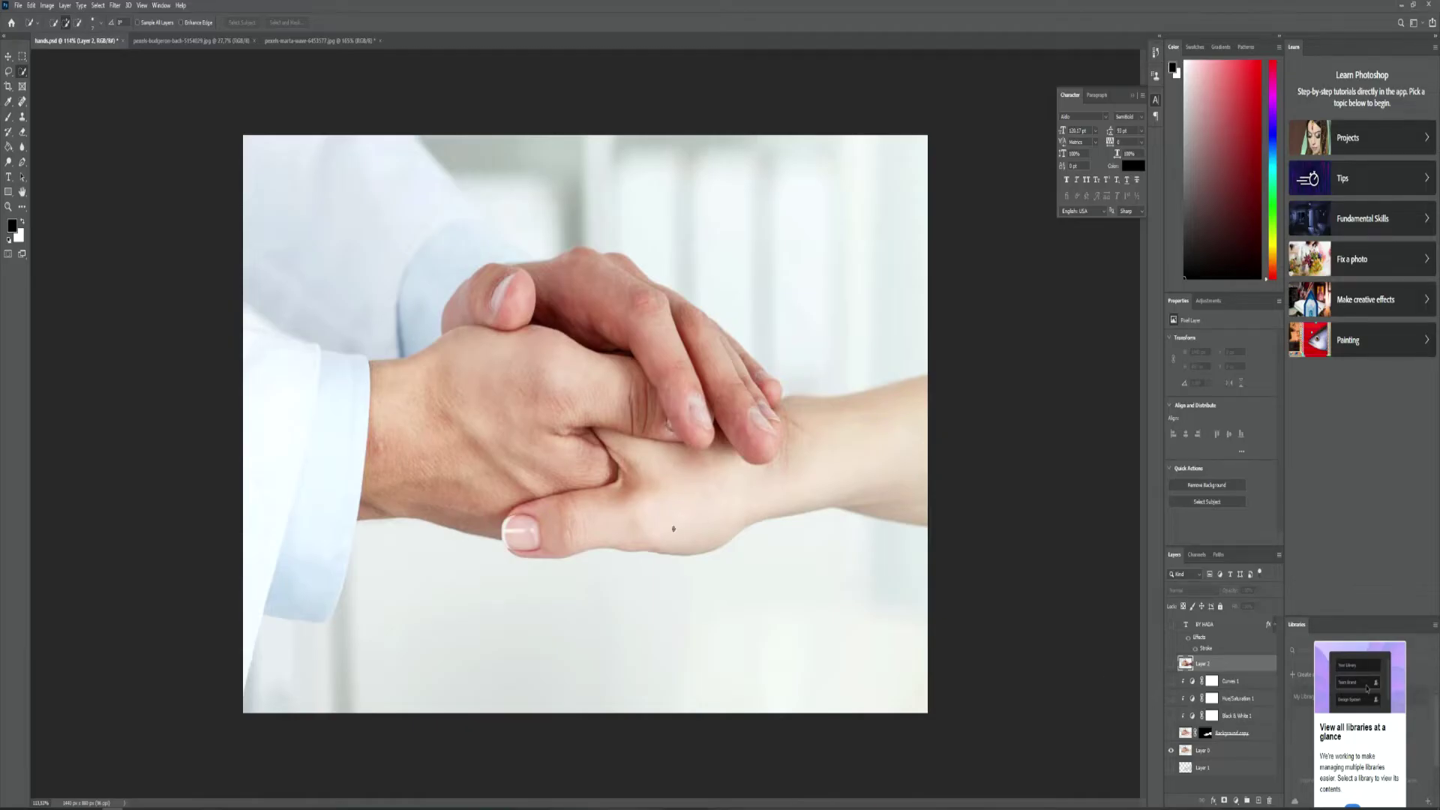
Show Layer 2's darkened skin over the hand, then switch to the pexels-budgeron ballet photo
{"action": "left_click", "coordinate": [1170, 664]}
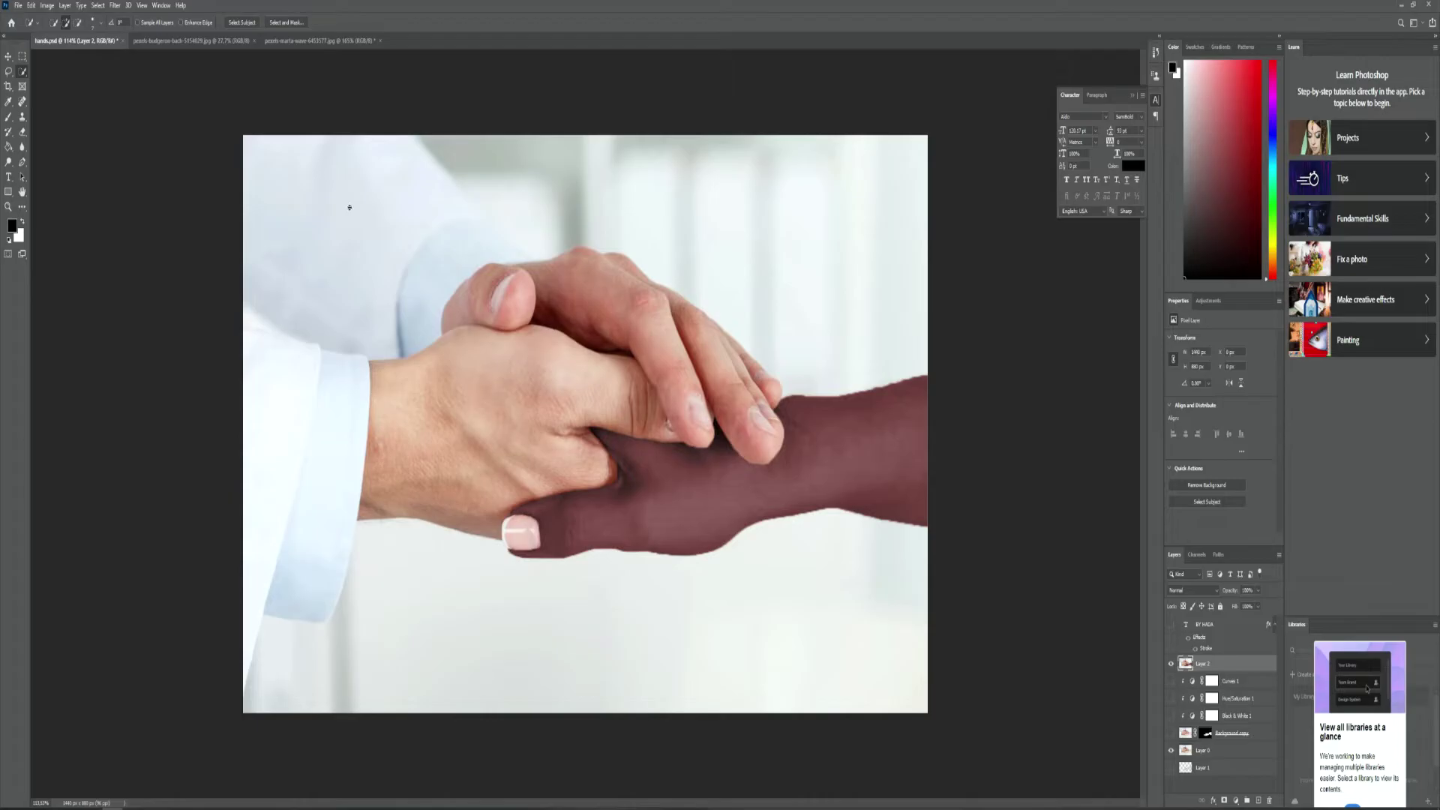
{"action": "left_click", "coordinate": [194, 41]}
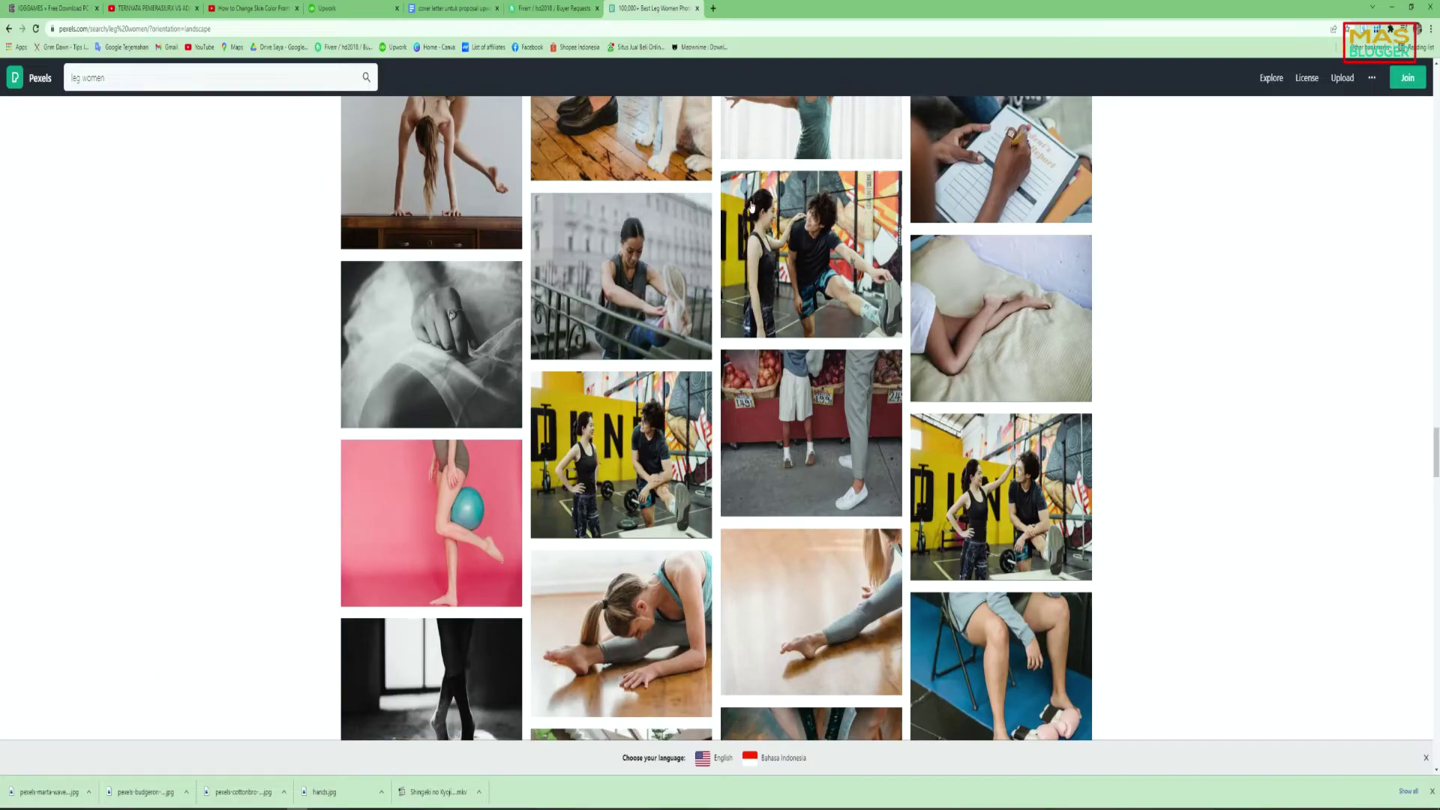
Browse the Pexels 'leg women' results and reopen the downloaded pexels-budgeron ballet photo
{"action": "scroll", "coordinate": [759, 377], "scroll_direction": "up", "scroll_amount": 1}
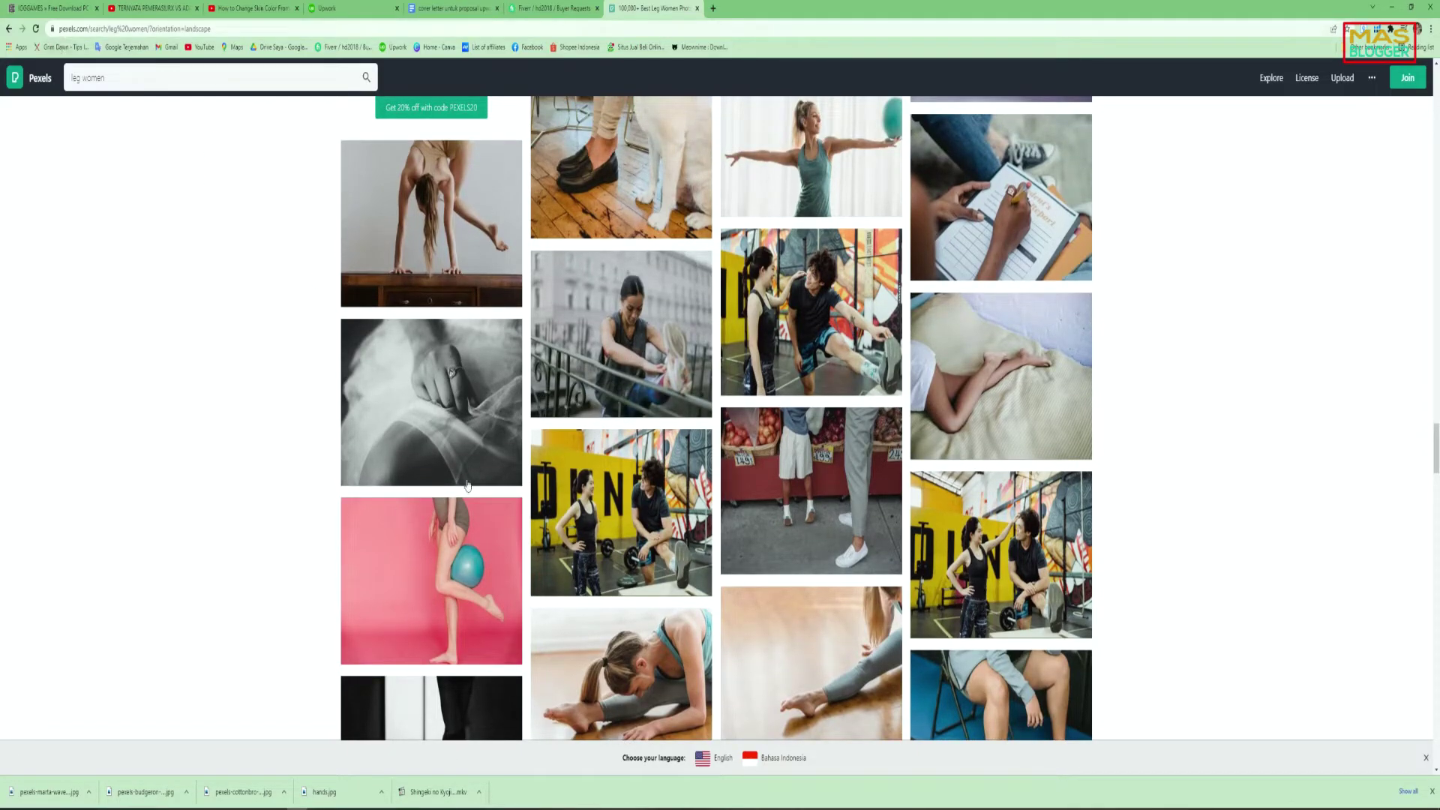
{"action": "left_click", "coordinate": [116, 793]}
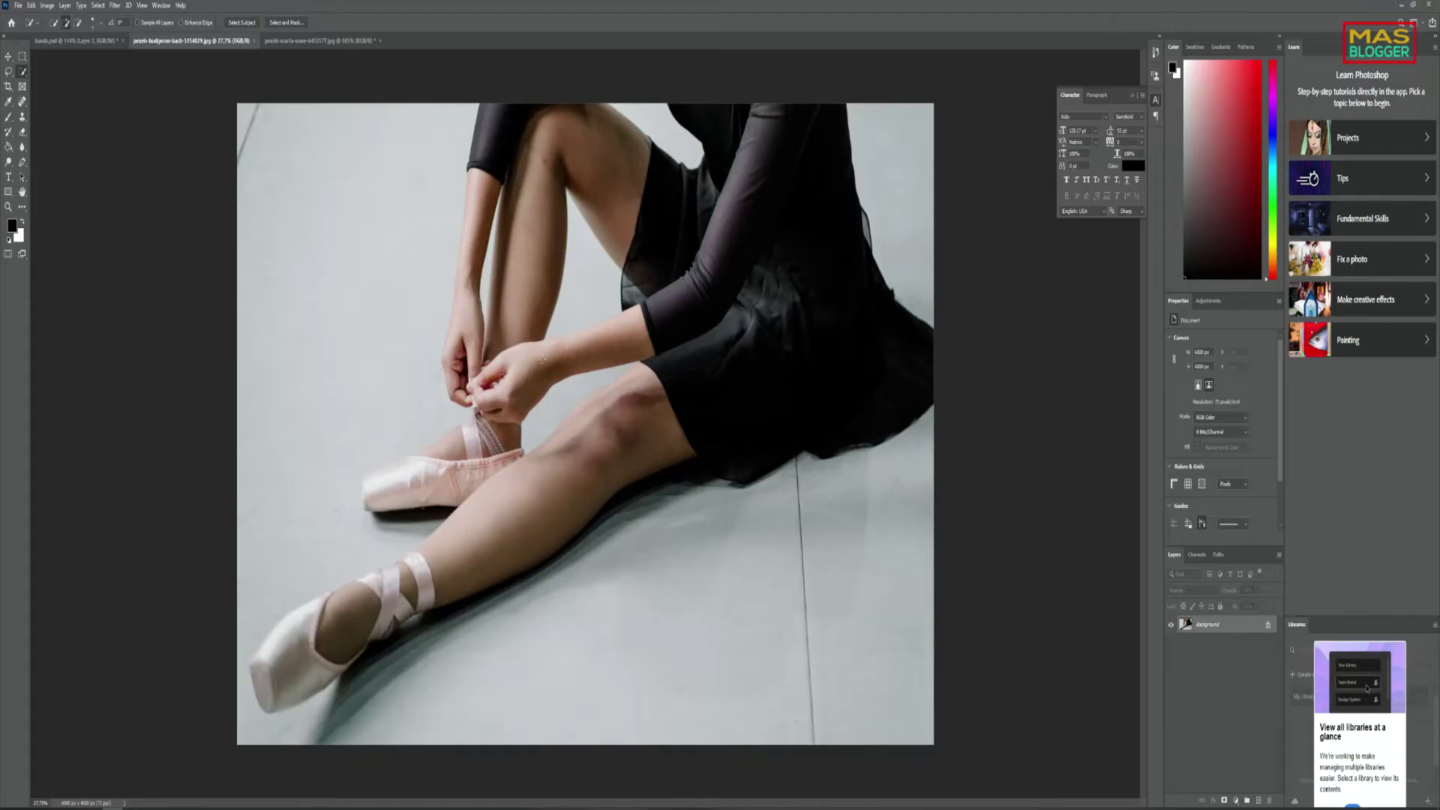
Start a Pen path behind the knee, curving along the front leg's underside
{"action": "scroll", "coordinate": [640, 641], "scroll_direction": "up", "scroll_amount": 3}
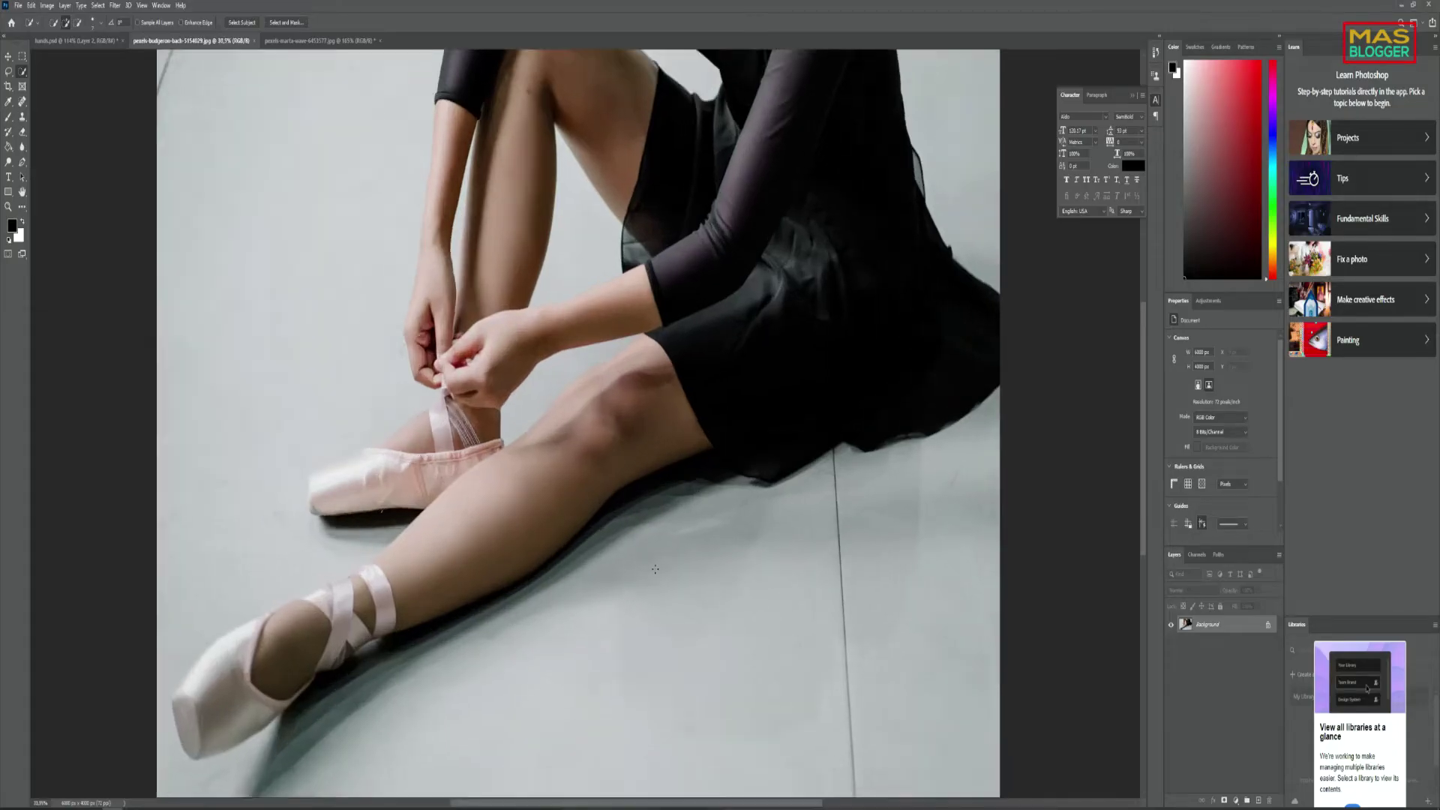
{"action": "key", "text": "p"}
{"action": "scroll", "coordinate": [647, 568], "scroll_direction": "up", "scroll_amount": 1}
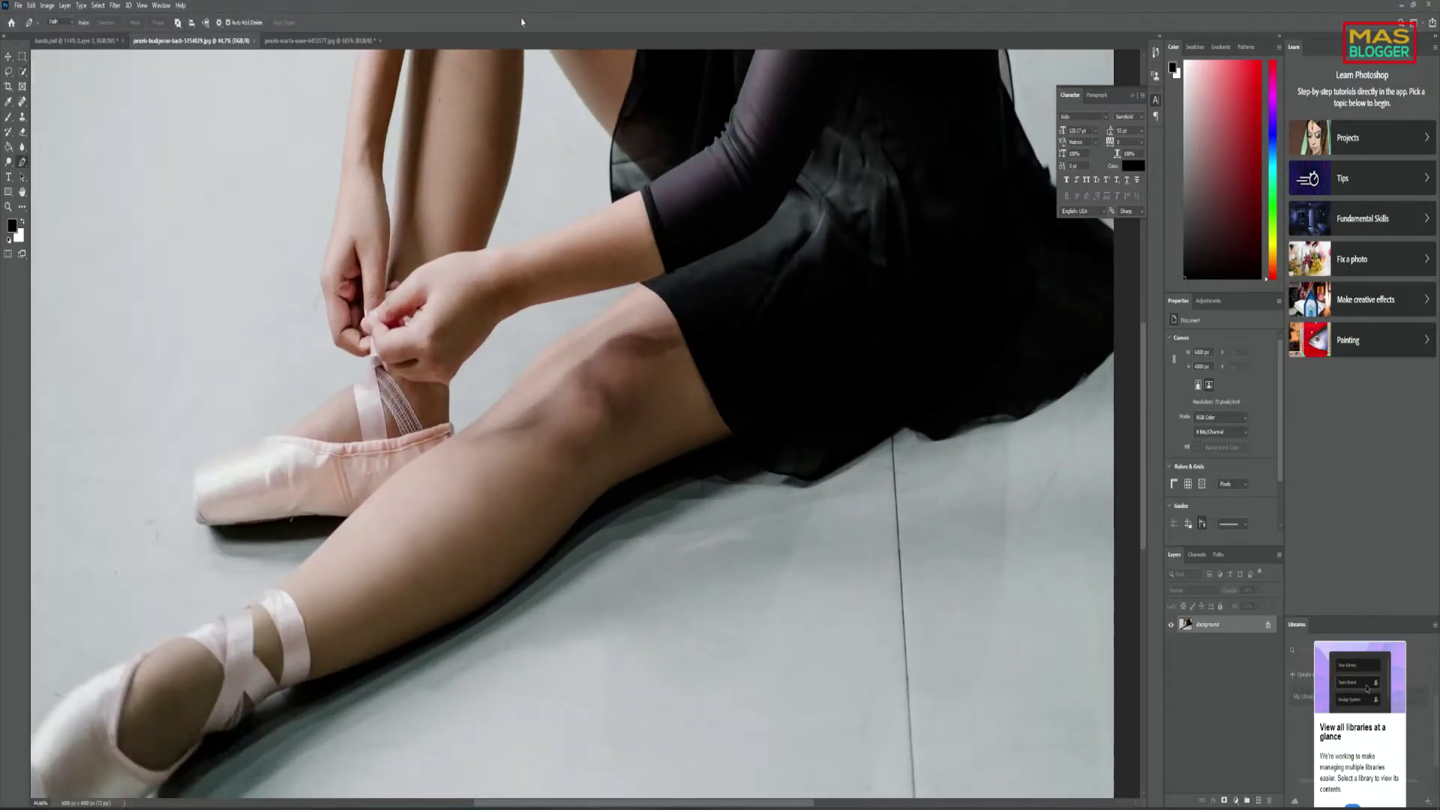
{"action": "scroll", "coordinate": [720, 471], "scroll_direction": "up", "scroll_amount": 2}
{"action": "scroll", "coordinate": [720, 471], "scroll_direction": "up", "scroll_amount": 2}
{"action": "left_click", "coordinate": [746, 389]}
{"action": "left_click_drag", "start_coordinate": [565, 463], "coordinate": [536, 490]}
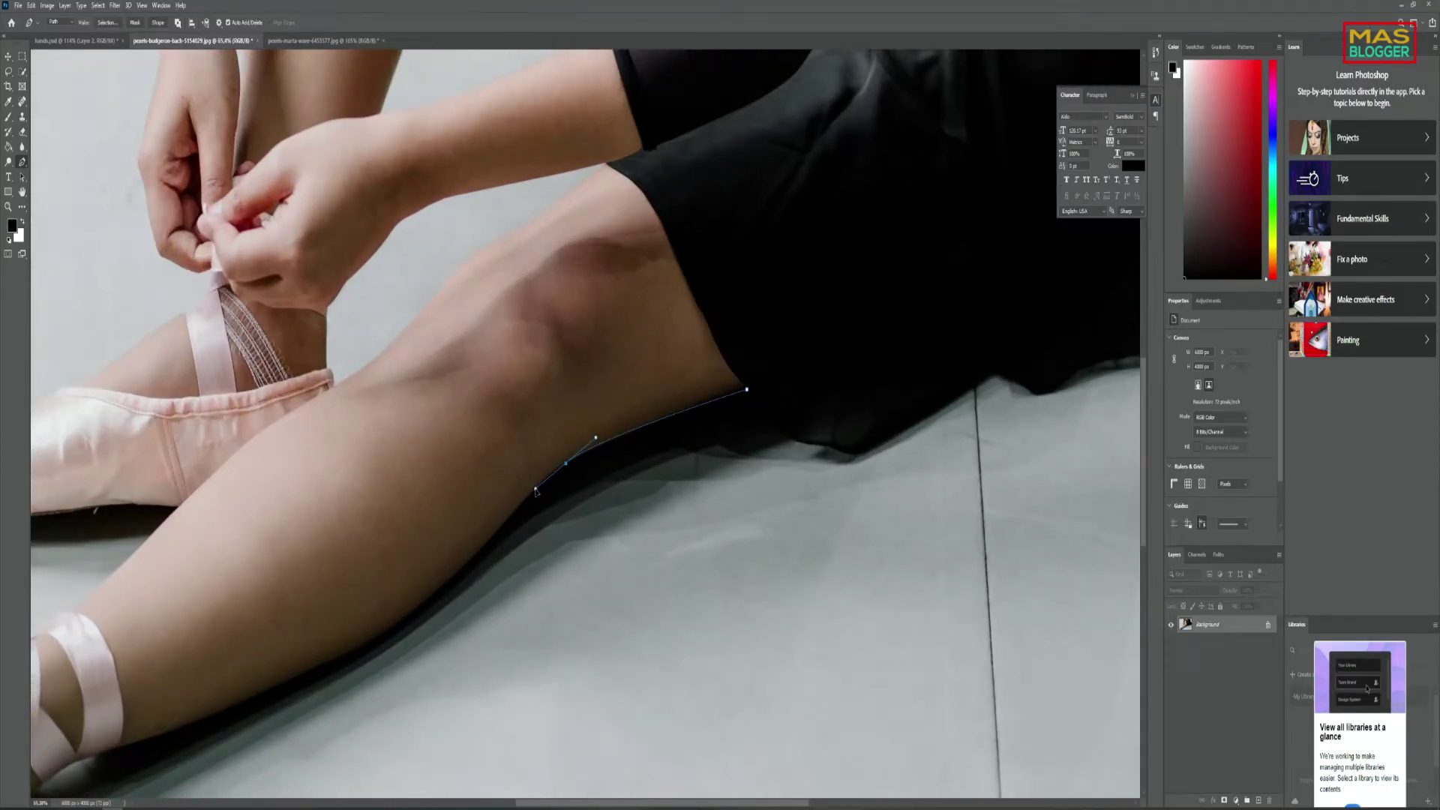
{"action": "left_click", "coordinate": [564, 463], "text": "alt"}
{"action": "scroll", "coordinate": [622, 485], "scroll_direction": "down", "scroll_amount": 1}
{"action": "scroll", "coordinate": [623, 484], "scroll_direction": "down", "scroll_amount": 1}
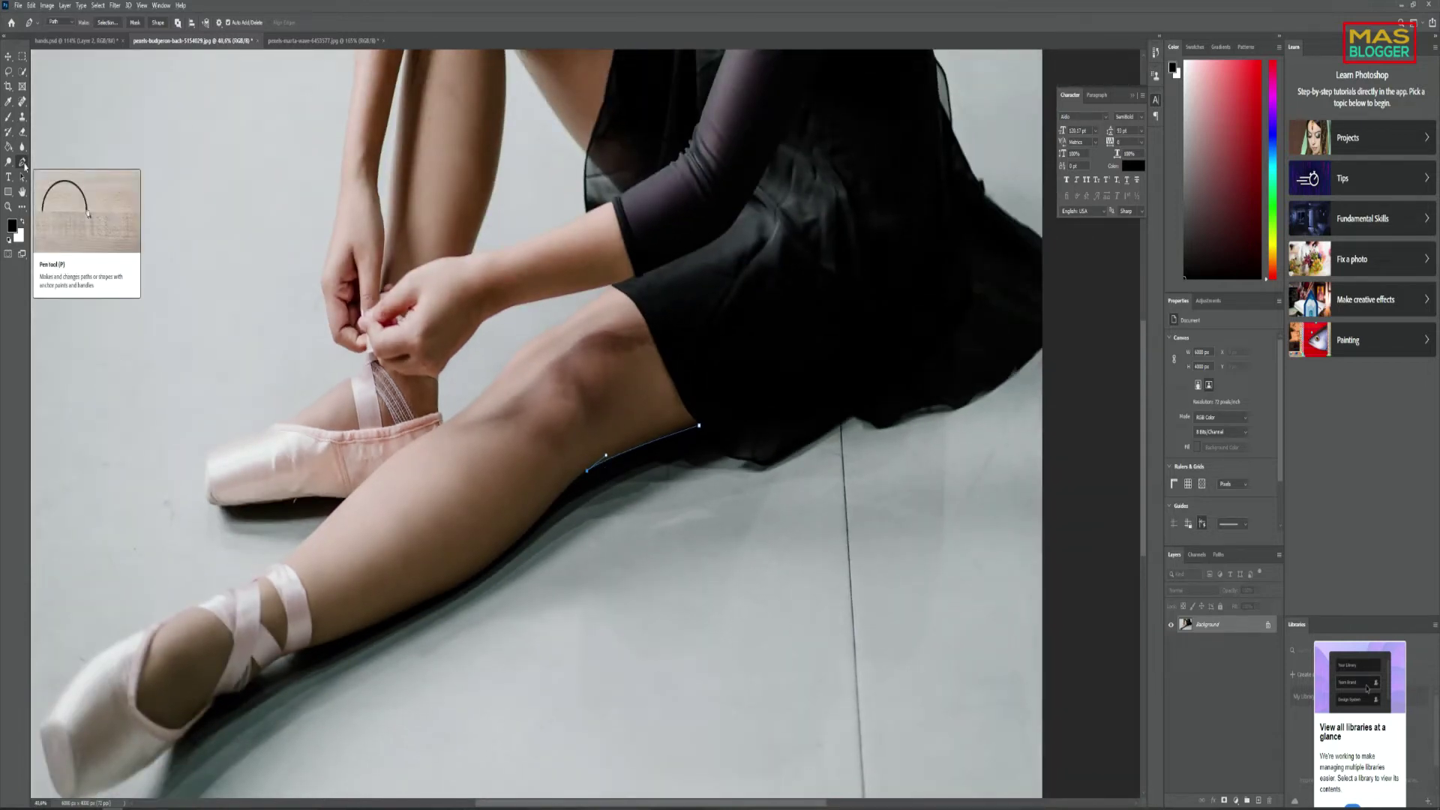
{"action": "left_click", "coordinate": [22, 71]}
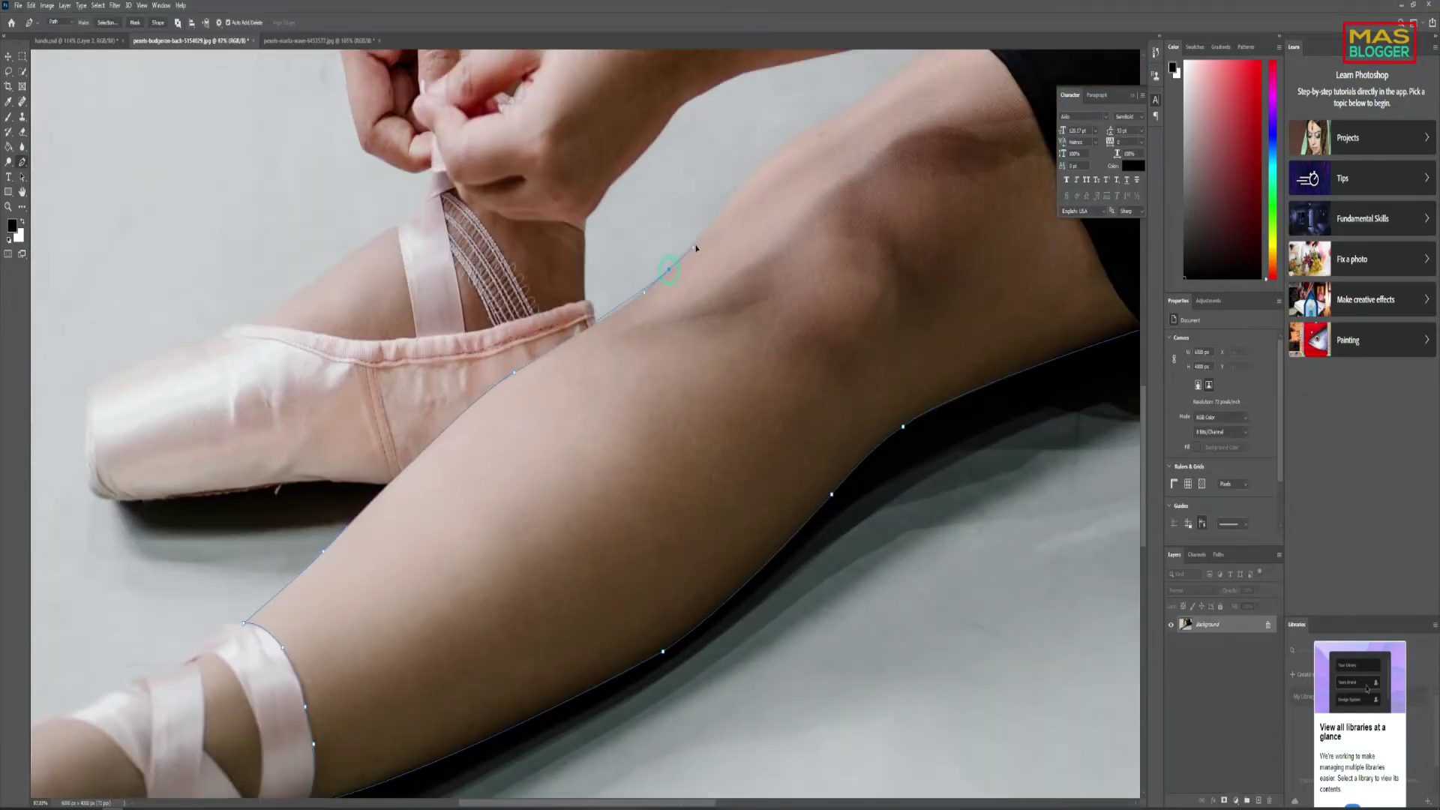
Continue the path up the shin, around the knee and thigh, and close it
{"action": "scroll", "coordinate": [559, 306], "scroll_direction": "up", "scroll_amount": 1}
{"action": "left_click", "coordinate": [618, 325]}
{"action": "left_click", "coordinate": [668, 269]}
{"action": "scroll", "coordinate": [750, 300], "scroll_direction": "up", "scroll_amount": 3}
{"action": "left_click", "coordinate": [769, 284]}
{"action": "left_click", "coordinate": [960, 153]}
{"action": "scroll", "coordinate": [960, 153], "scroll_direction": "down", "scroll_amount": 3}
{"action": "left_click", "coordinate": [1003, 311]}
{"action": "left_click", "coordinate": [1012, 360]}
{"action": "left_click", "coordinate": [1077, 432]}
{"action": "scroll", "coordinate": [1077, 432], "scroll_direction": "down", "scroll_amount": 2}
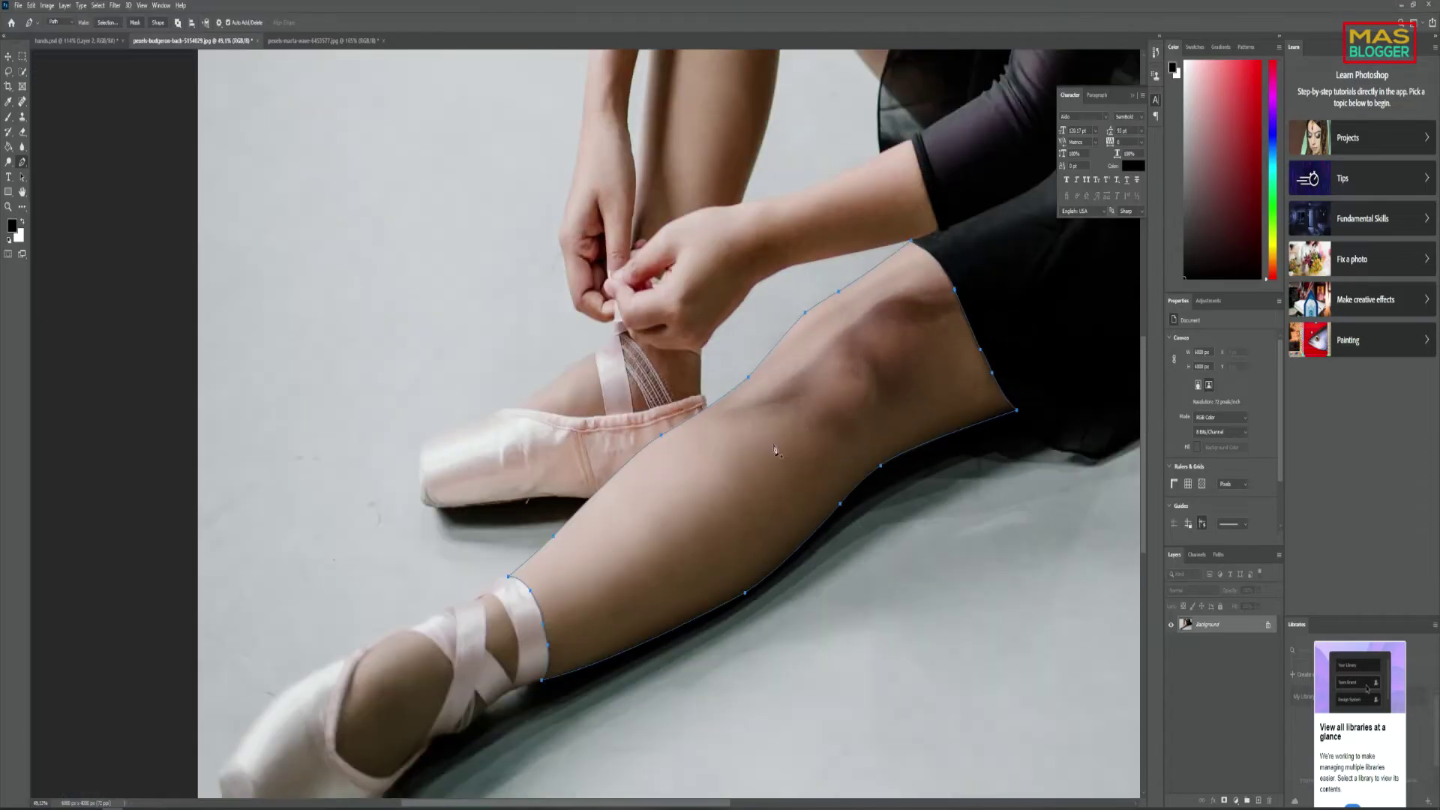
Convert the leg path to a selection and copy it onto Layer 1
{"action": "right_click", "coordinate": [775, 450]}
{"action": "left_click", "coordinate": [802, 496]}
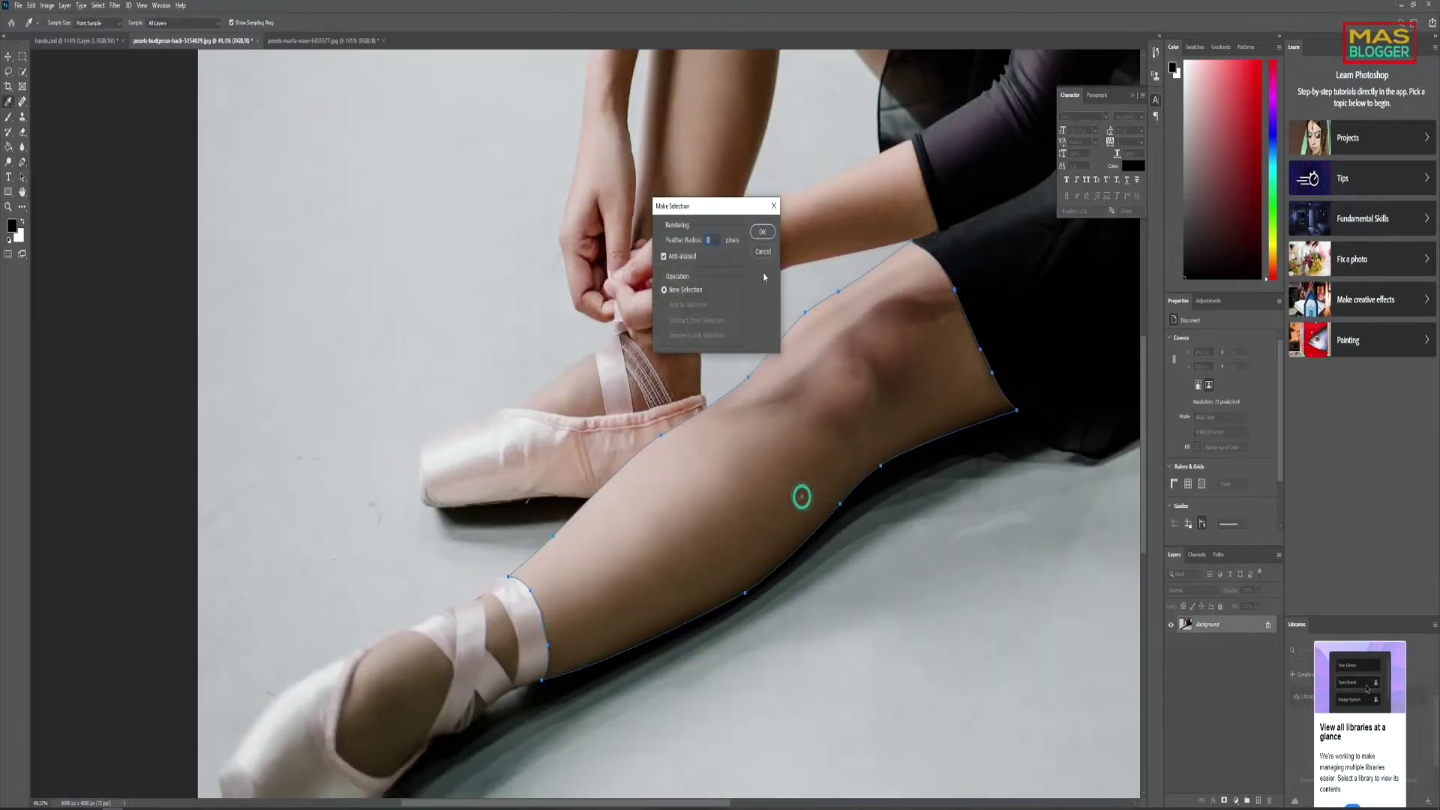
{"action": "left_click", "coordinate": [762, 230]}
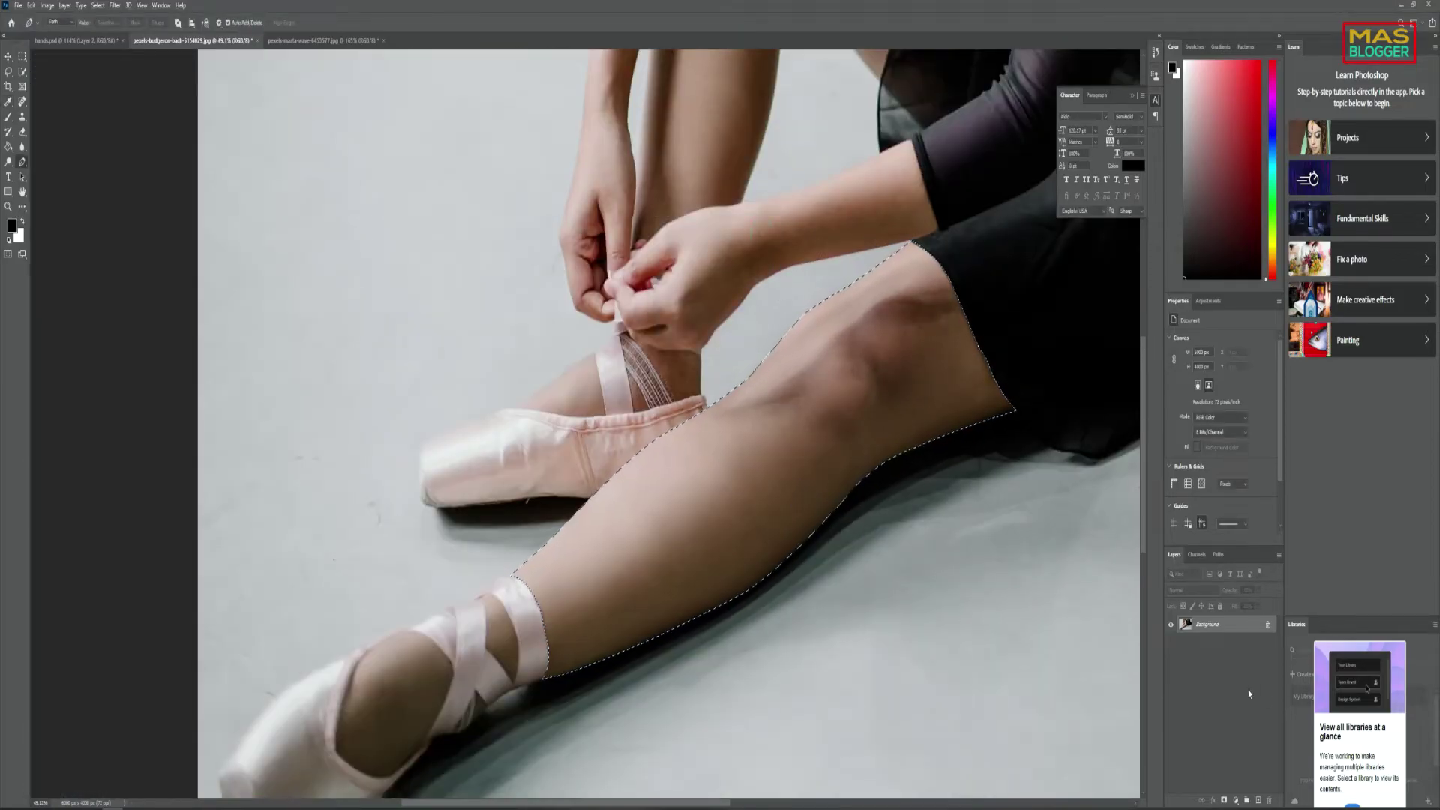
{"action": "key", "text": "ctrl+j"}
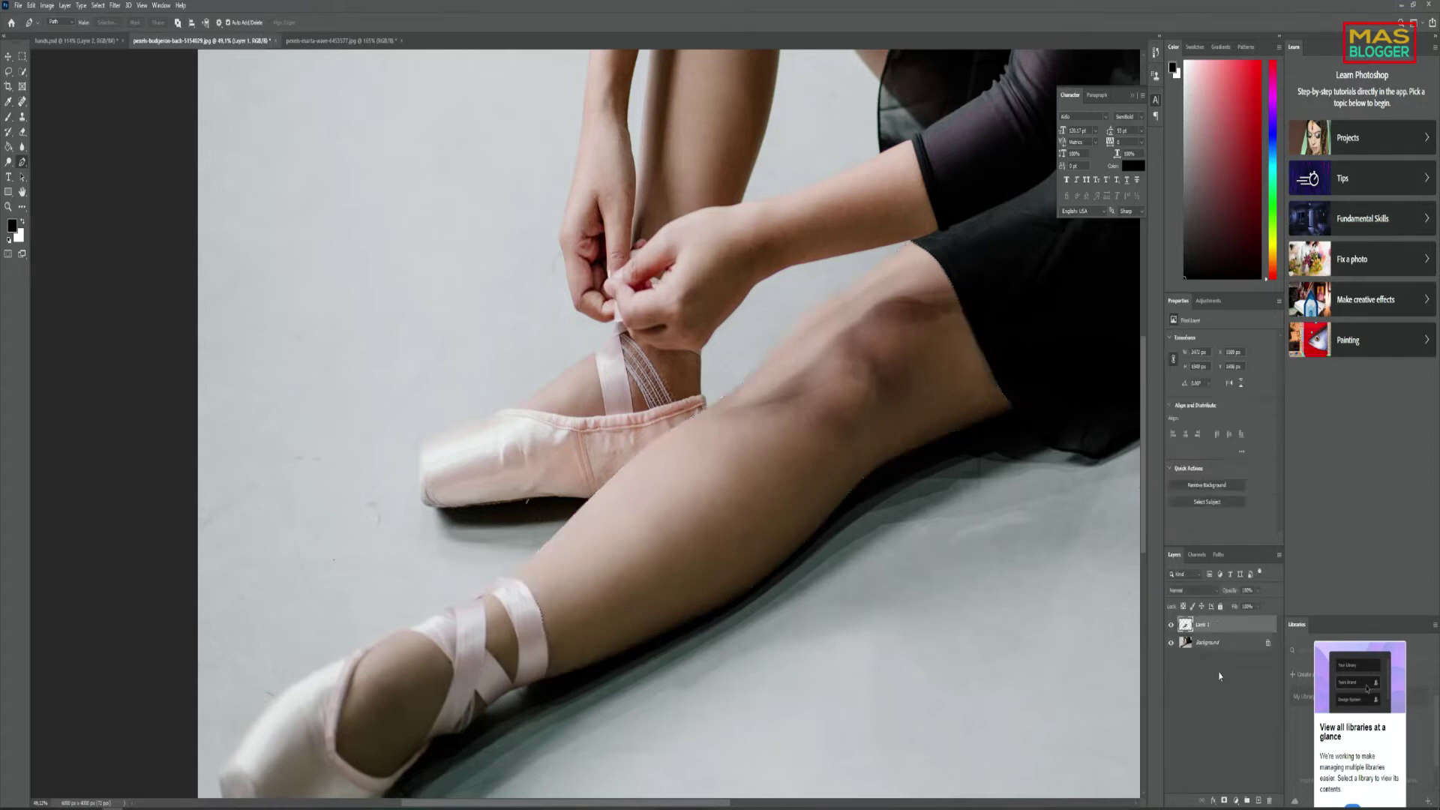
Hide Layer 1 and Quick Select the skin around the ankle ribbon
{"action": "left_click", "coordinate": [1170, 626]}
{"action": "scroll", "coordinate": [509, 686], "scroll_direction": "up", "scroll_amount": 1}
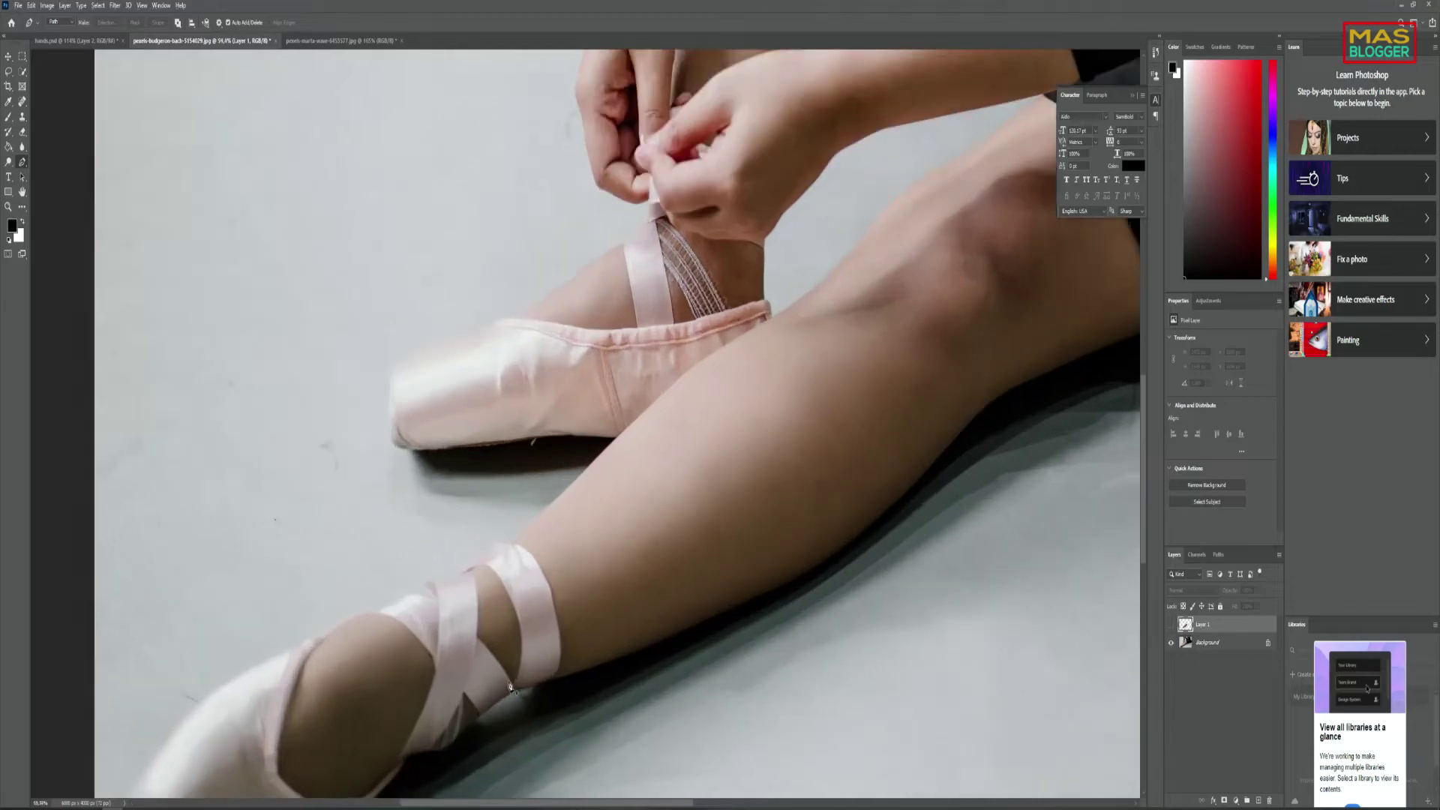
{"action": "scroll", "coordinate": [510, 686], "scroll_direction": "down", "scroll_amount": 1}
{"action": "left_click", "coordinate": [22, 73]}
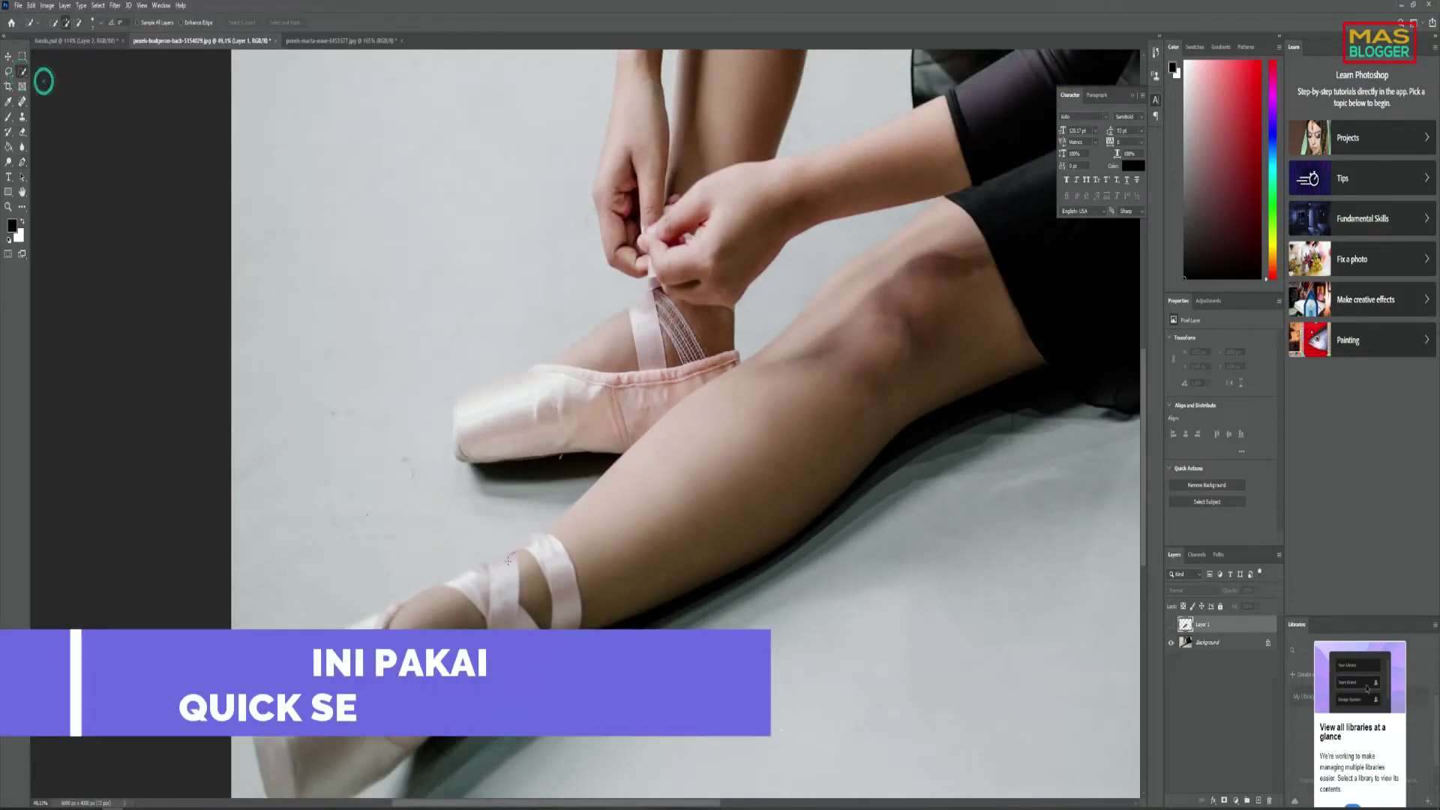
{"action": "left_click_drag", "start_coordinate": [538, 581], "coordinate": [544, 615]}
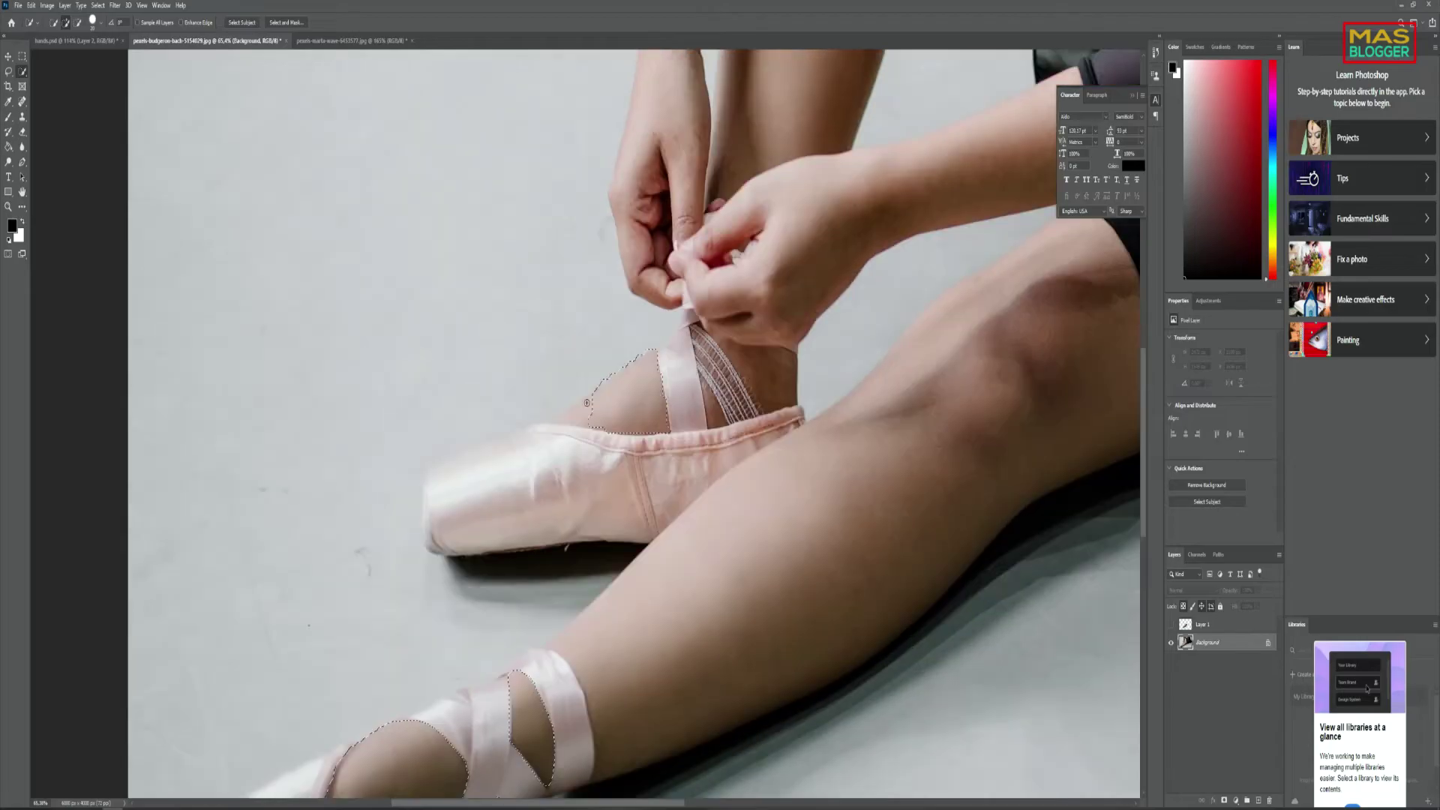
Add the arms, hands, raised thigh and shin to the skin selection
{"action": "scroll", "coordinate": [587, 403], "scroll_direction": "up", "scroll_amount": 5}
{"action": "left_click_drag", "start_coordinate": [644, 525], "coordinate": [681, 168]}
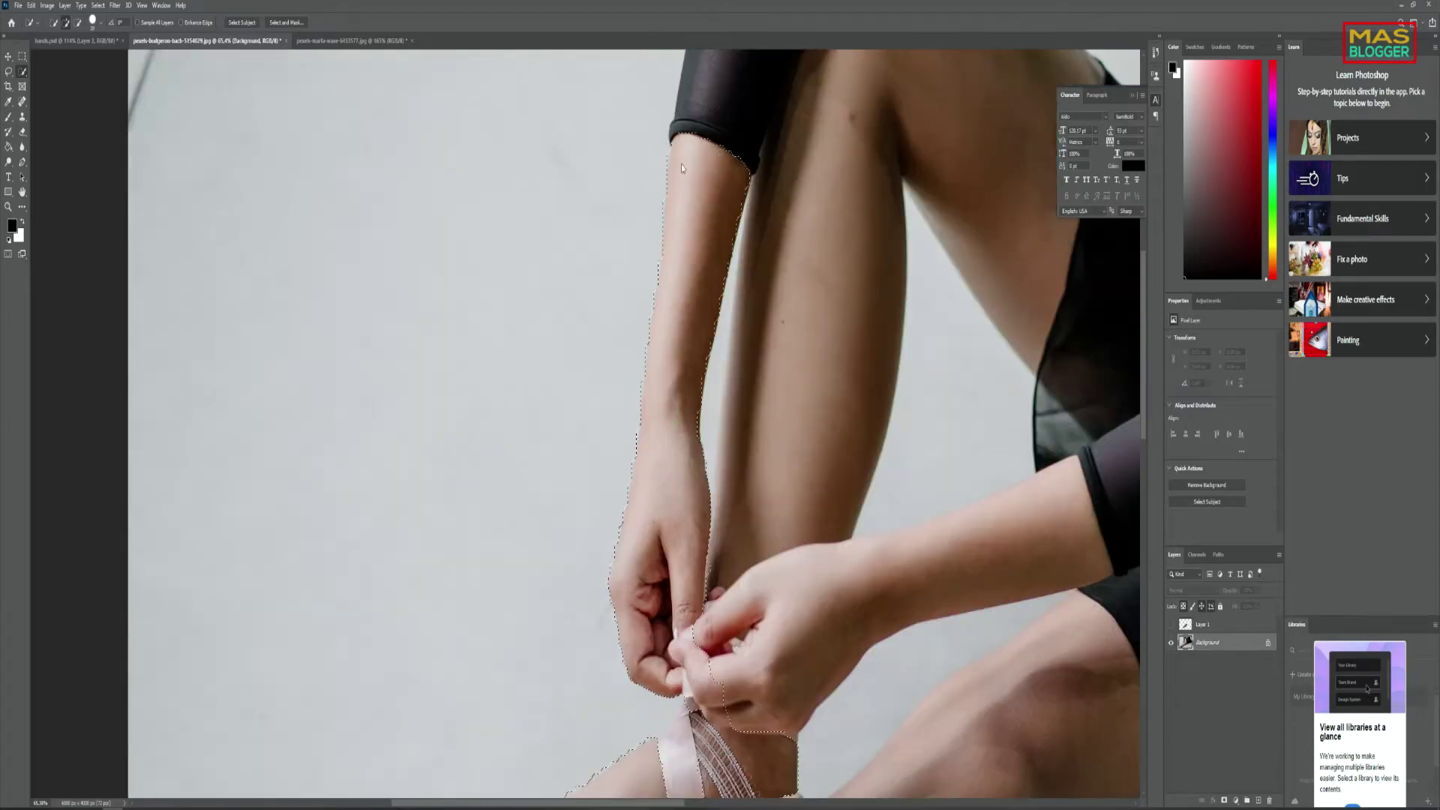
{"action": "scroll", "coordinate": [682, 168], "scroll_direction": "down", "scroll_amount": 2}
{"action": "left_click_drag", "start_coordinate": [763, 363], "coordinate": [802, 255]}
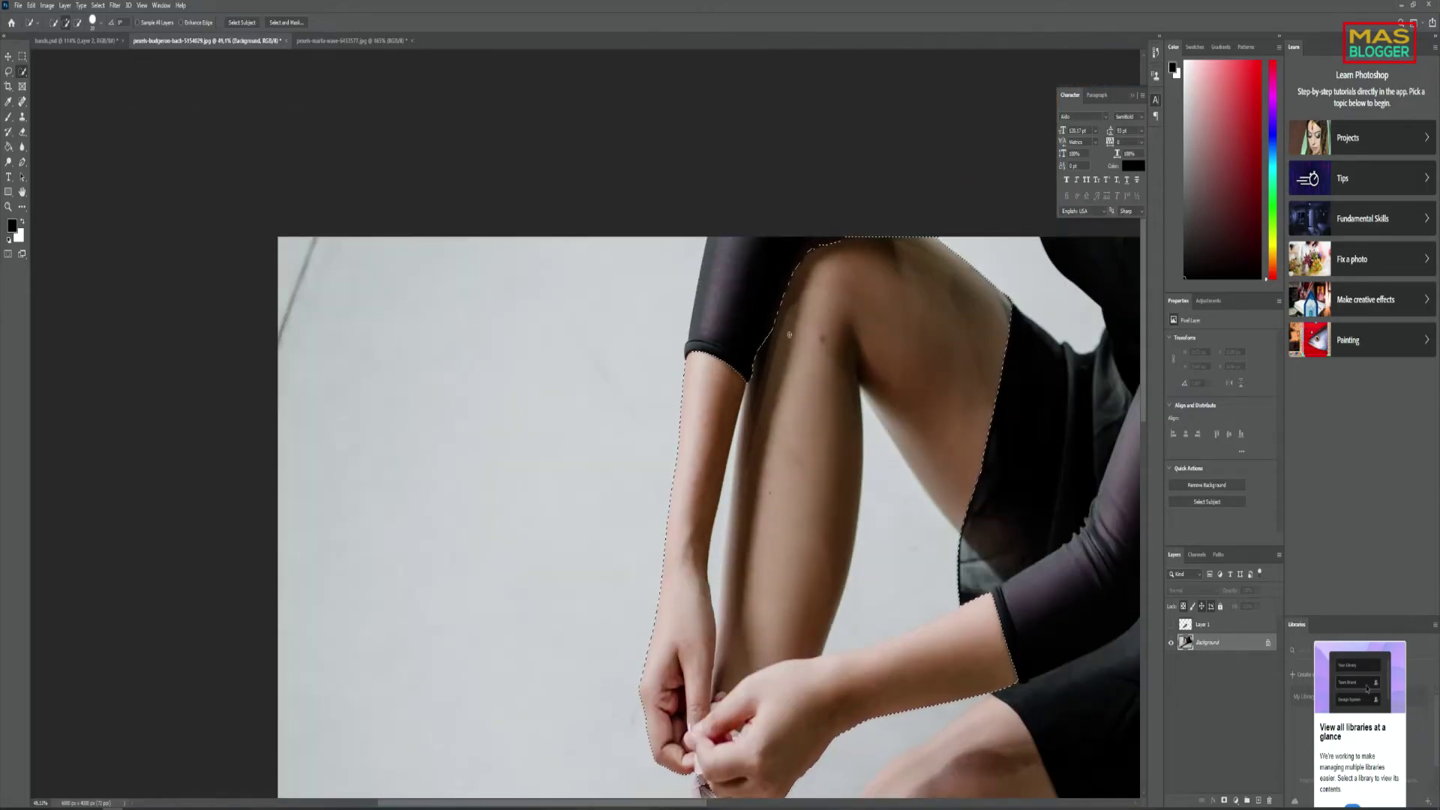
{"action": "scroll", "coordinate": [788, 335], "scroll_direction": "down", "scroll_amount": 2}
{"action": "left_click_drag", "start_coordinate": [788, 334], "coordinate": [718, 467]}
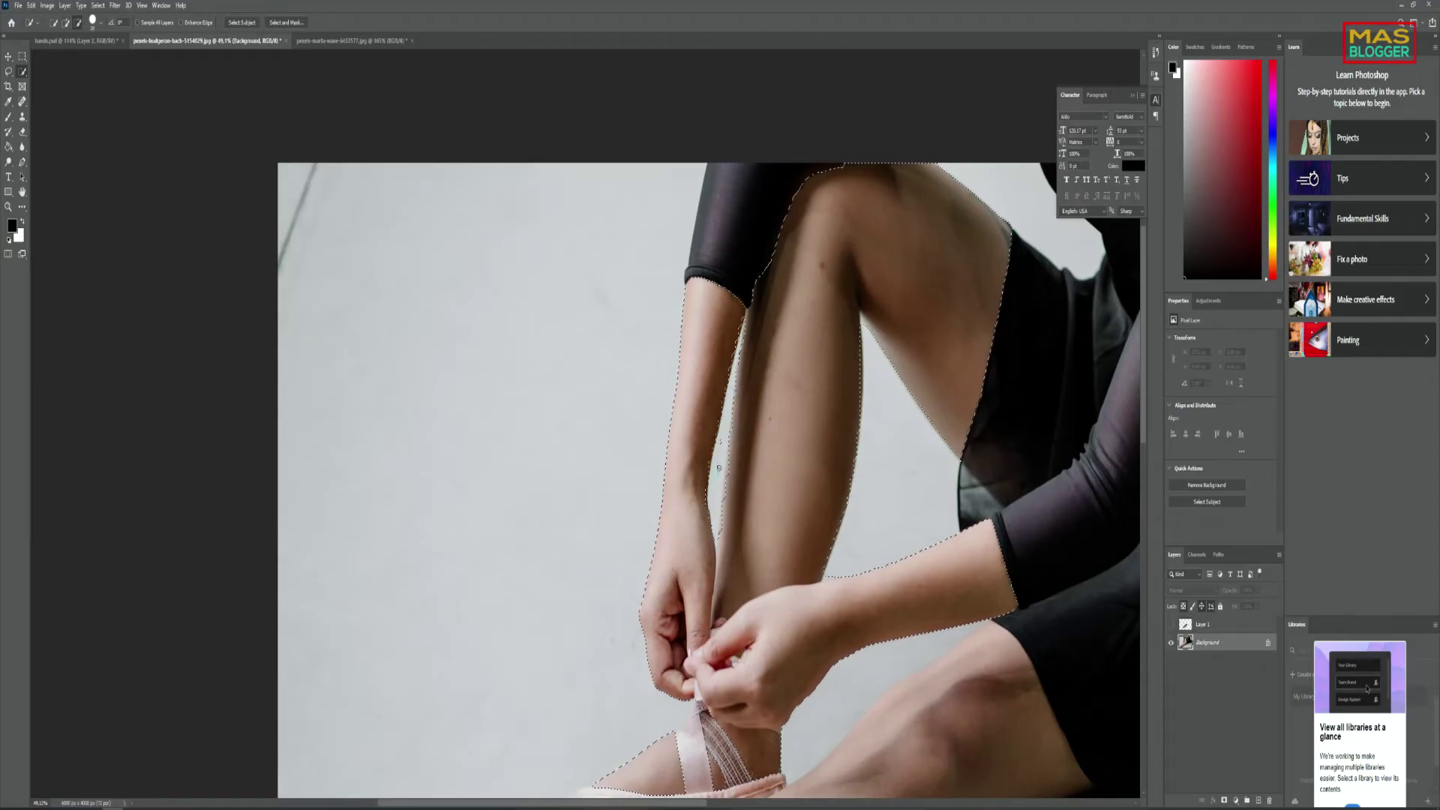
Refine the selection near the knee and remove the sleeve from it
{"action": "scroll", "coordinate": [719, 468], "scroll_direction": "down", "scroll_amount": 2}
{"action": "scroll", "coordinate": [654, 387], "scroll_direction": "up", "scroll_amount": 5}
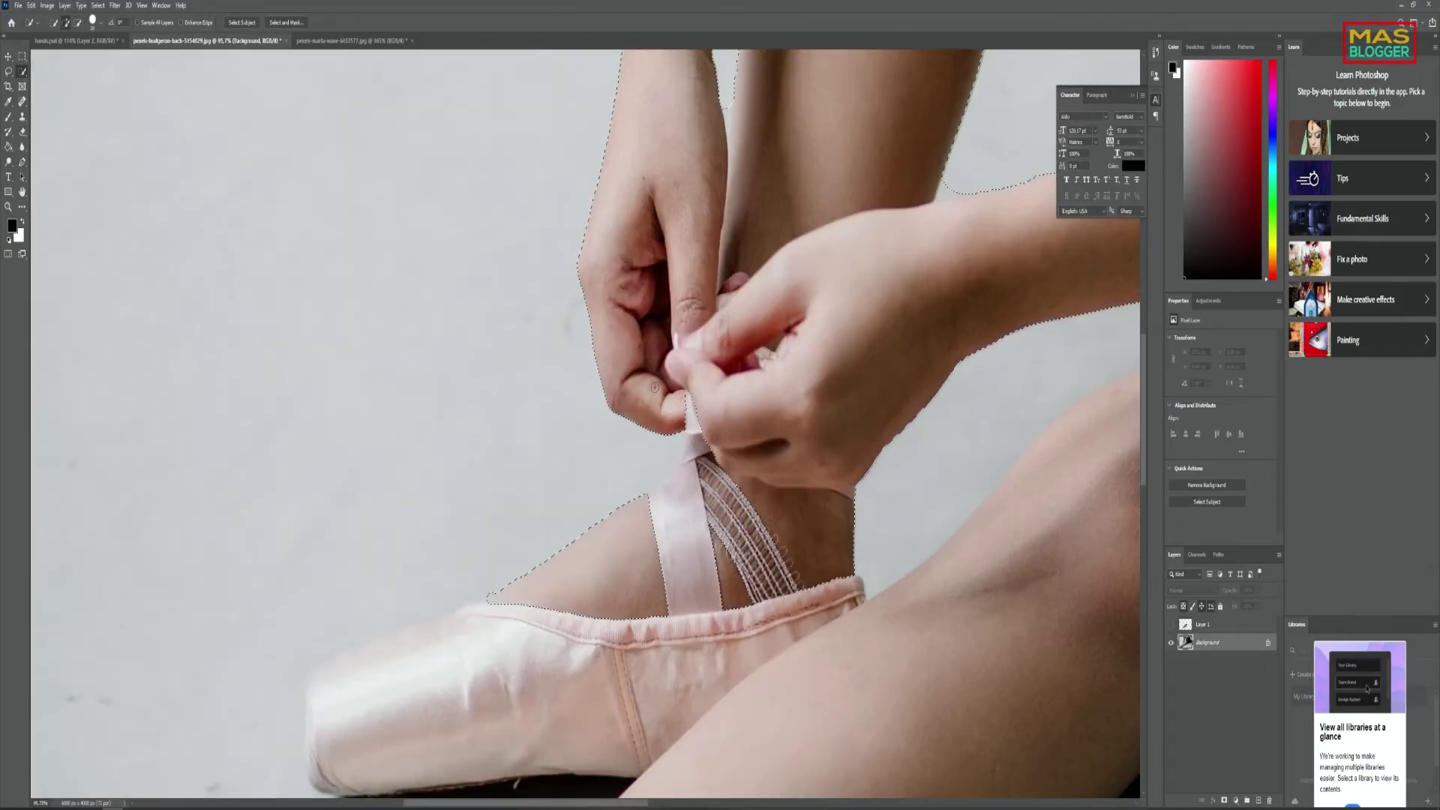
{"action": "scroll", "coordinate": [654, 387], "scroll_direction": "down", "scroll_amount": 2}
{"action": "scroll", "coordinate": [653, 387], "scroll_direction": "down", "scroll_amount": 2}
{"action": "scroll", "coordinate": [547, 499], "scroll_direction": "down", "scroll_amount": 3}
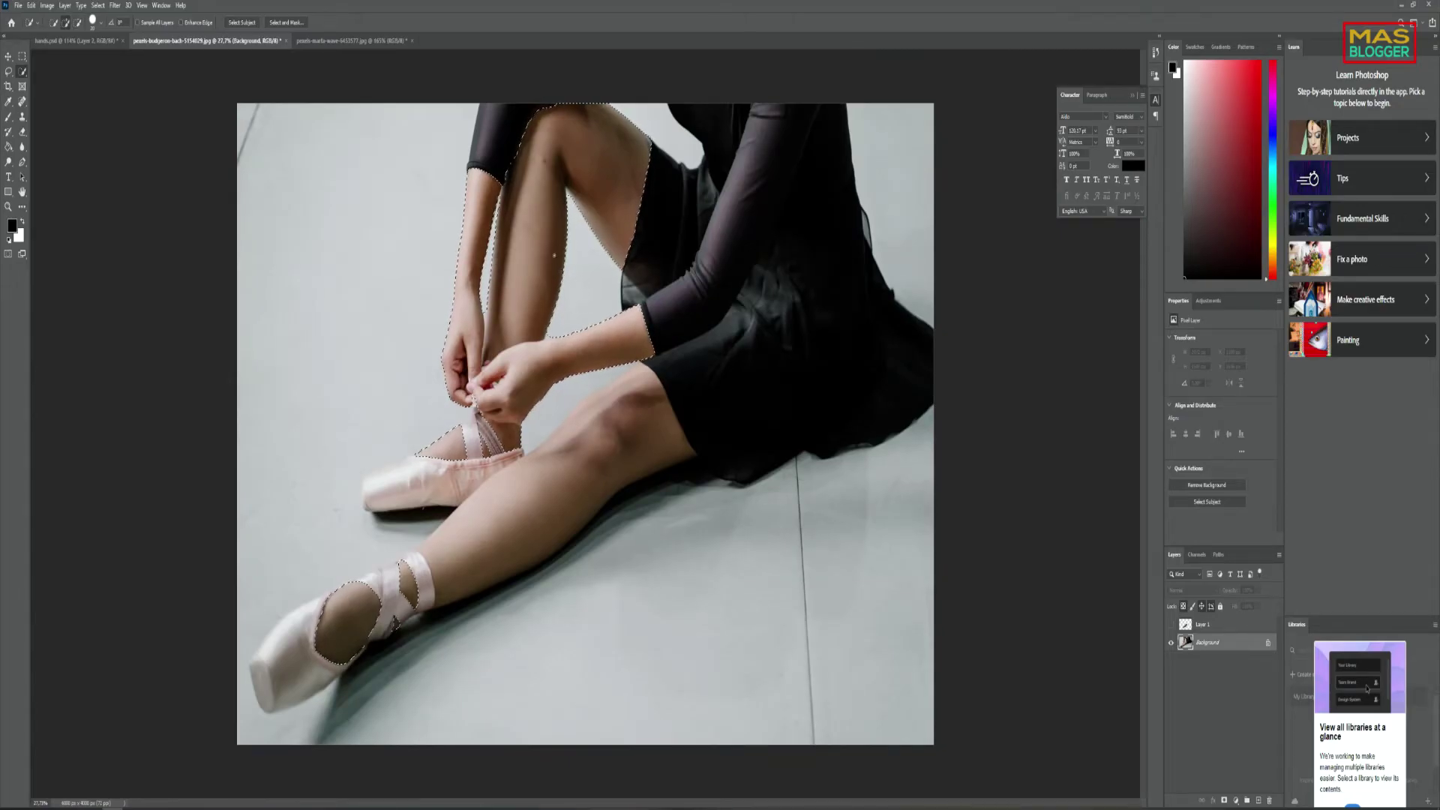
{"action": "left_click", "coordinate": [504, 160]}
{"action": "left_click", "coordinate": [491, 142], "text": "alt"}
Copy the selected skin to a new layer and merge both skin layers into one
{"action": "key", "text": "ctrl+j"}
{"action": "left_click", "coordinate": [1171, 660]}
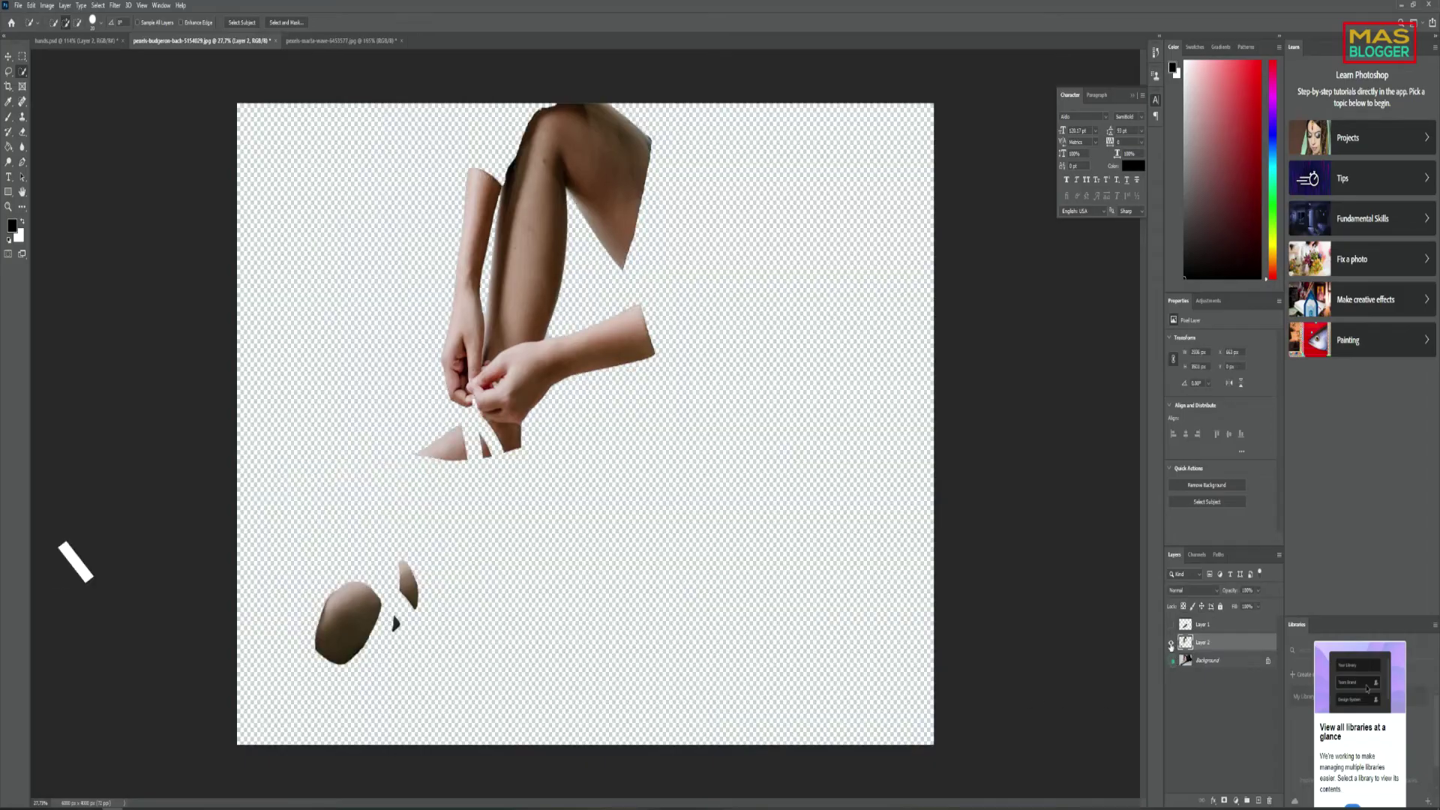
{"action": "left_click", "coordinate": [1171, 624]}
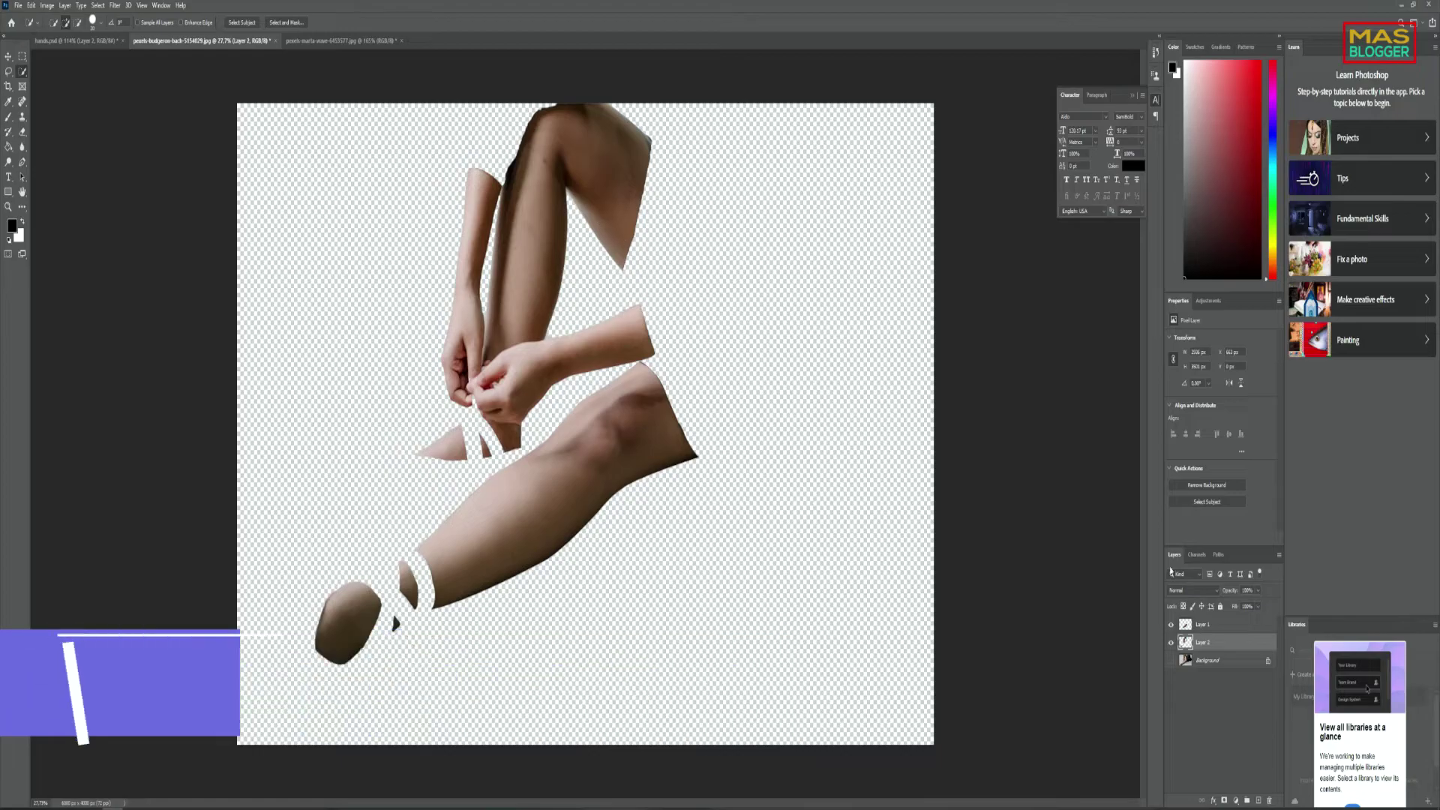
{"action": "left_click", "coordinate": [1215, 625], "text": "ctrl"}
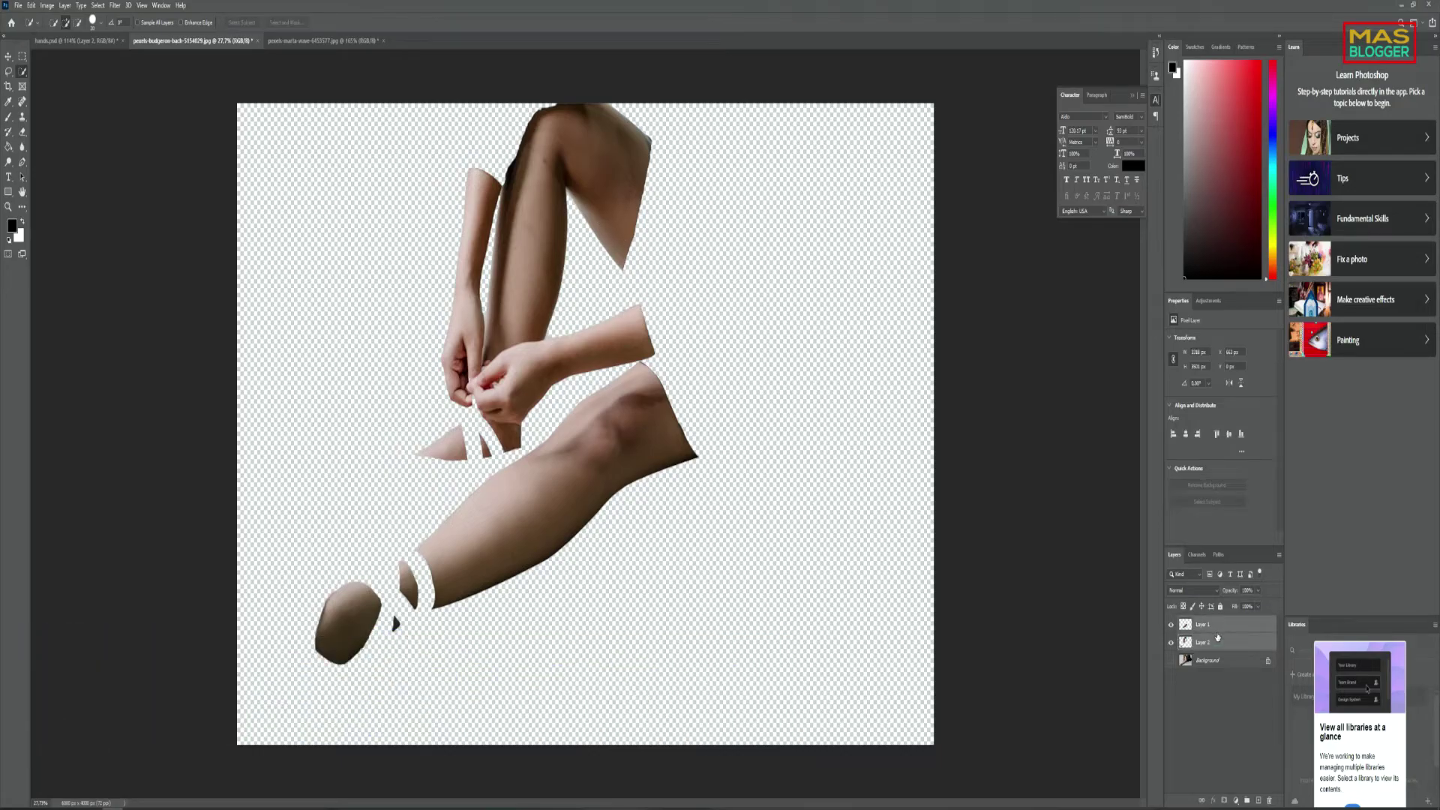
{"action": "key", "text": "ctrl+e"}
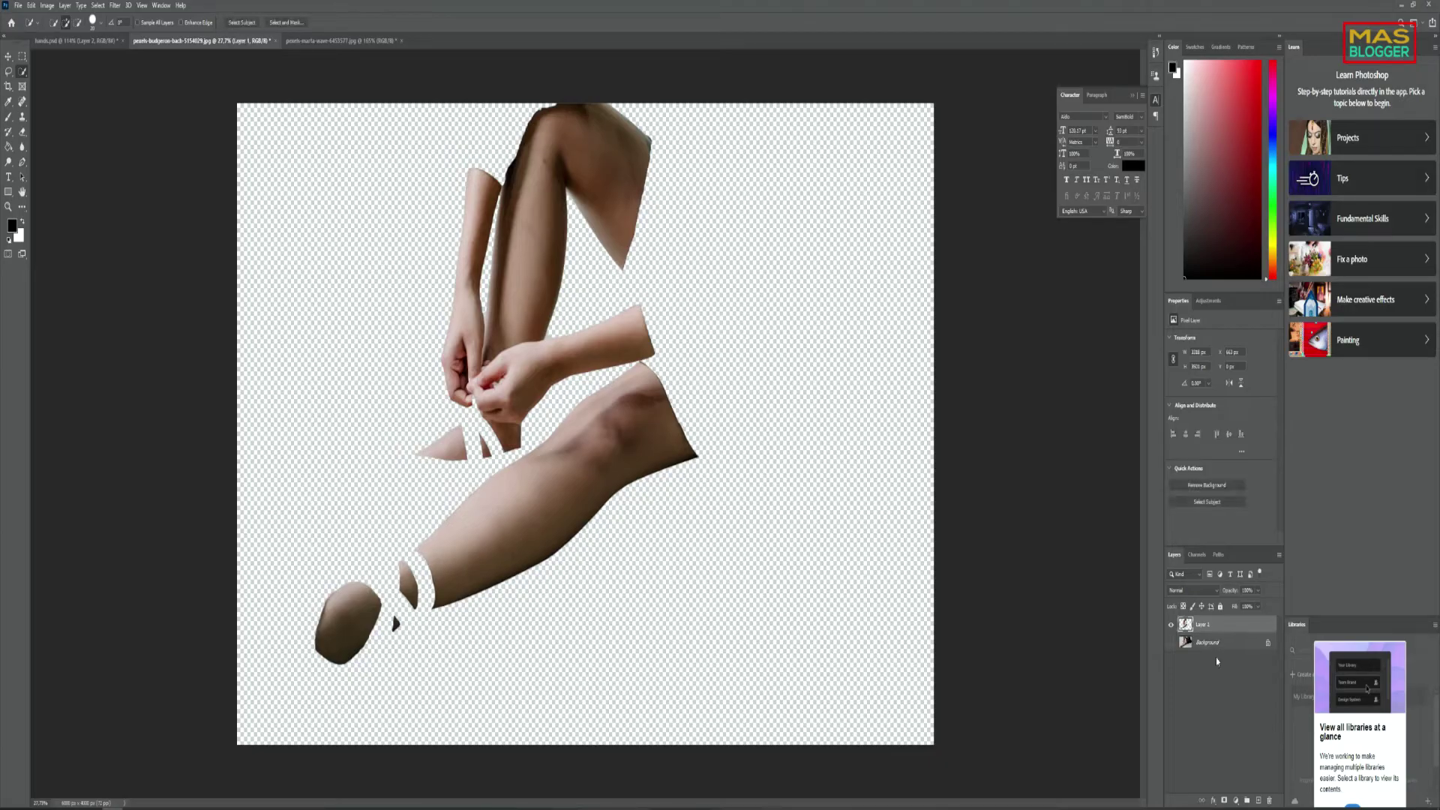
Duplicate the Background photo layer, hiding the original and showing the merged skin layer
{"action": "left_click", "coordinate": [1172, 643]}
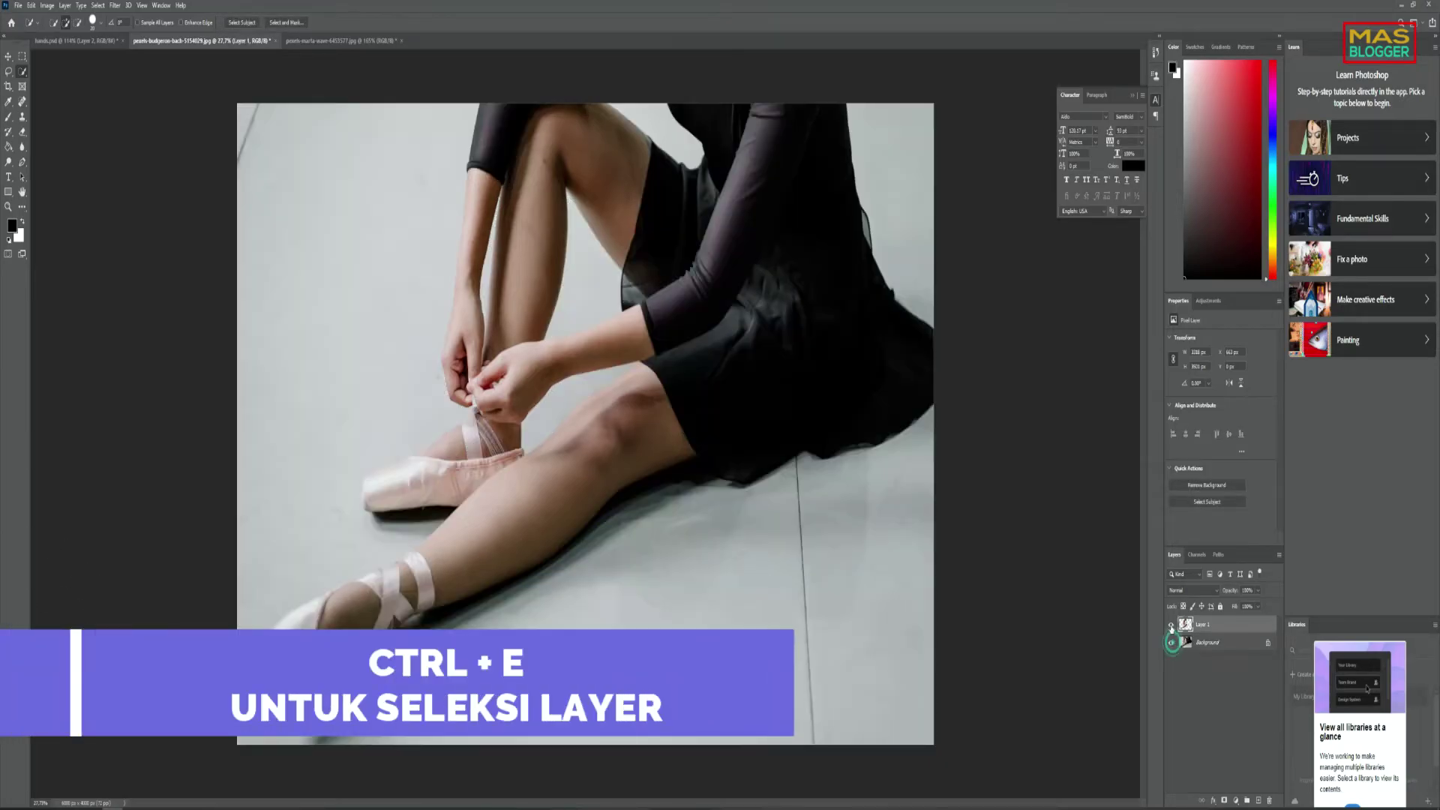
{"action": "left_click", "coordinate": [1170, 624]}
{"action": "left_click", "coordinate": [1232, 650]}
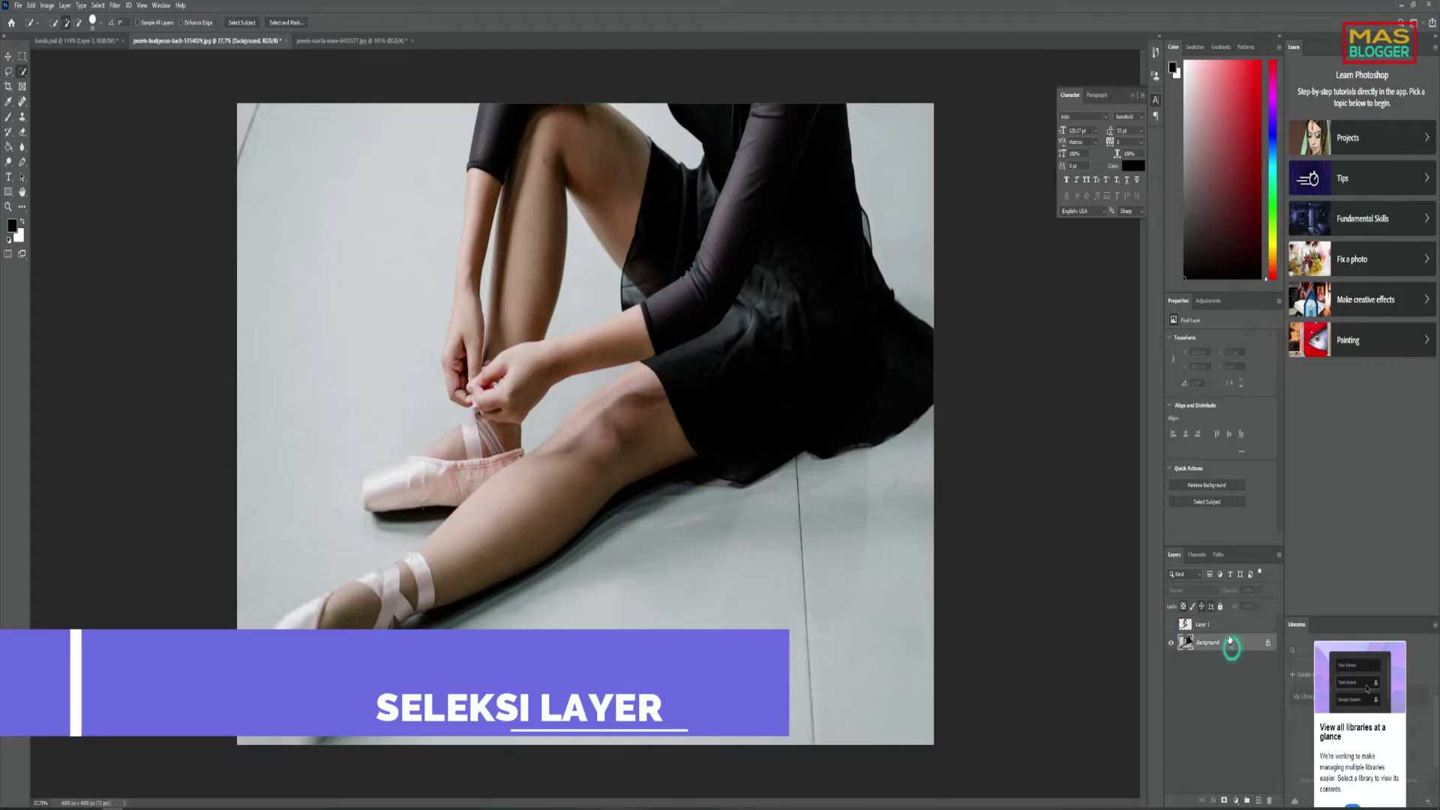
{"action": "key", "text": "ctrl+j"}
{"action": "left_click", "coordinate": [1170, 660]}
{"action": "left_click", "coordinate": [1170, 624]}
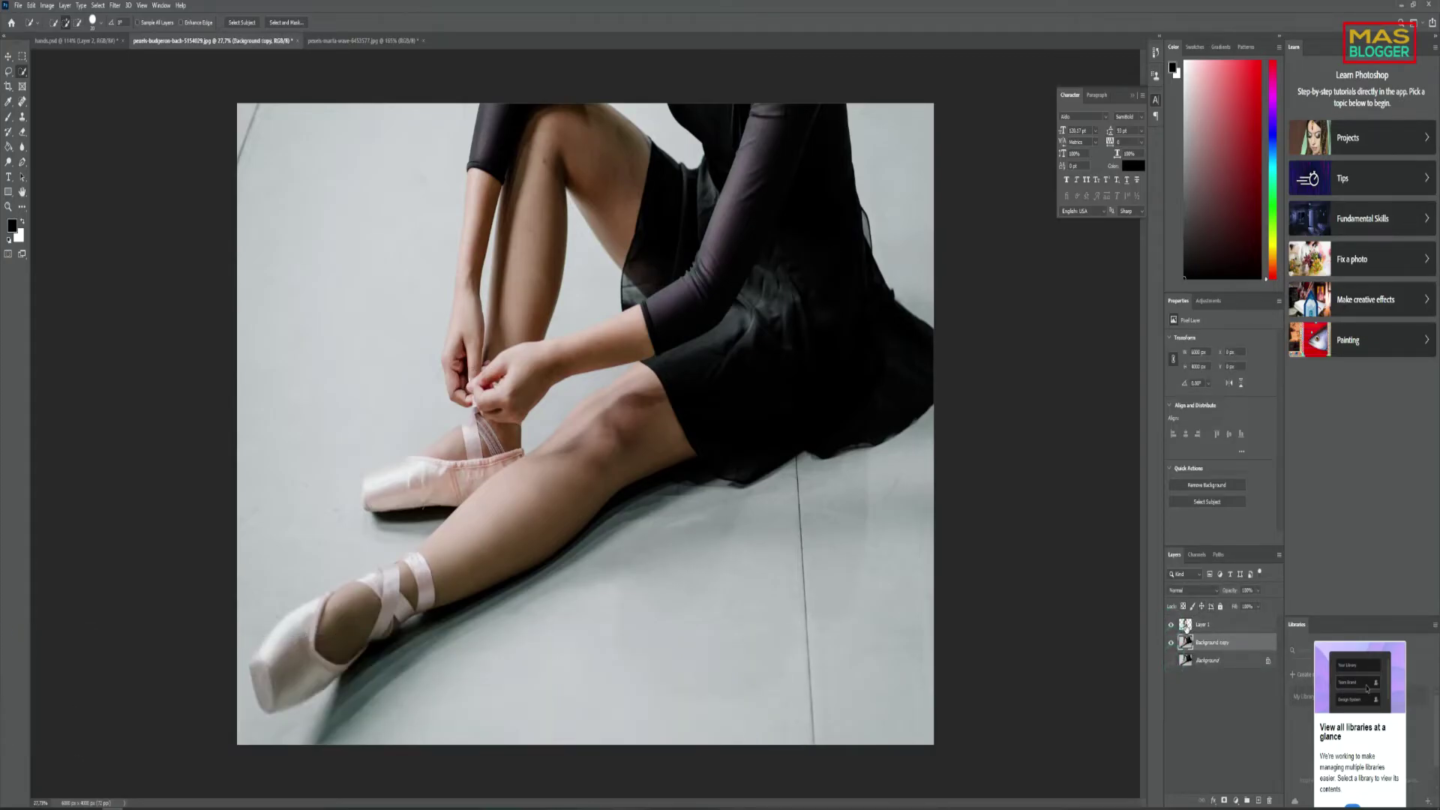
Mask Background copy to the skin outline, delete the extra cut-out layer, and show Background
{"action": "left_click", "coordinate": [1185, 625], "text": "ctrl"}
{"action": "left_click", "coordinate": [1170, 625]}
{"action": "left_click", "coordinate": [1225, 801]}
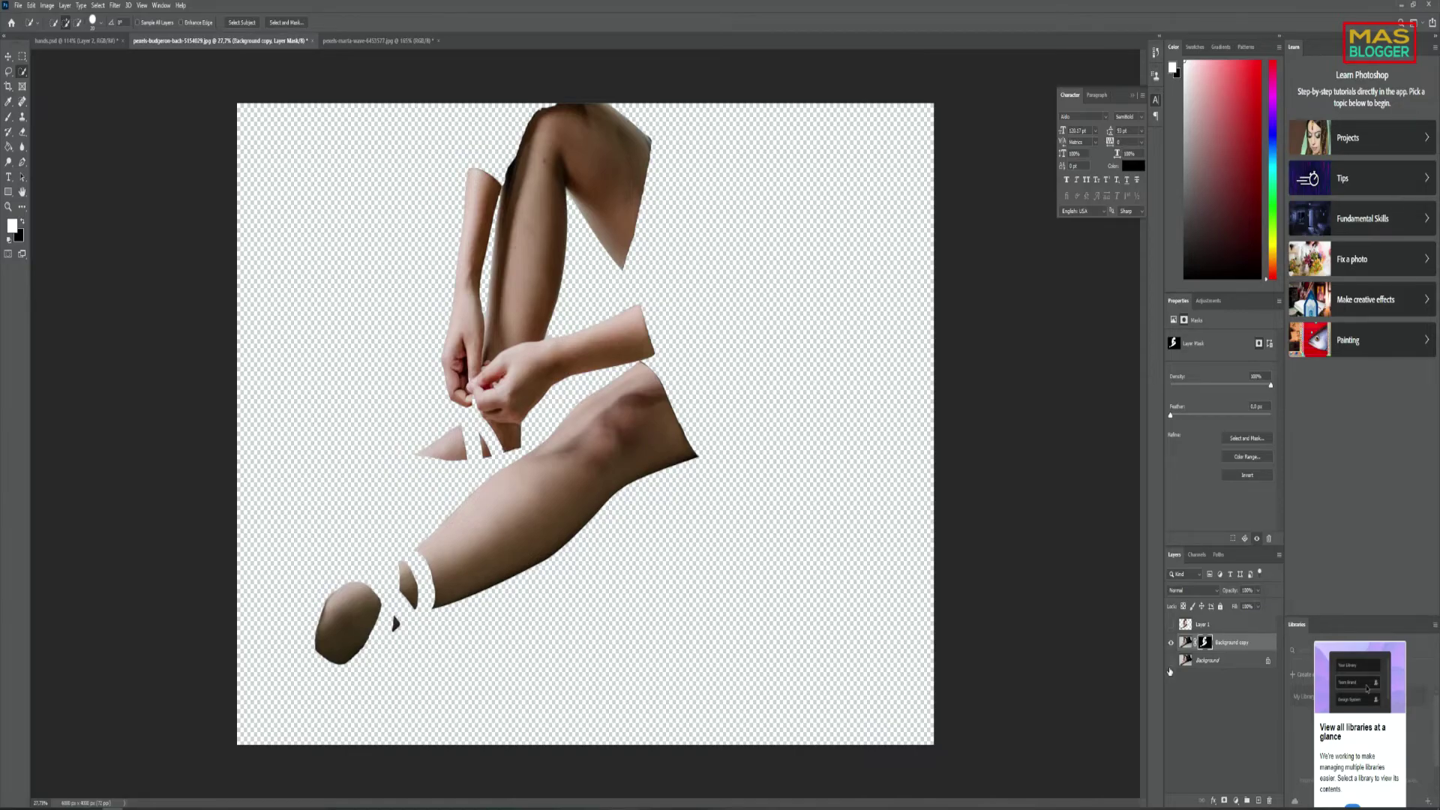
{"action": "key", "text": "ctrl+z"}
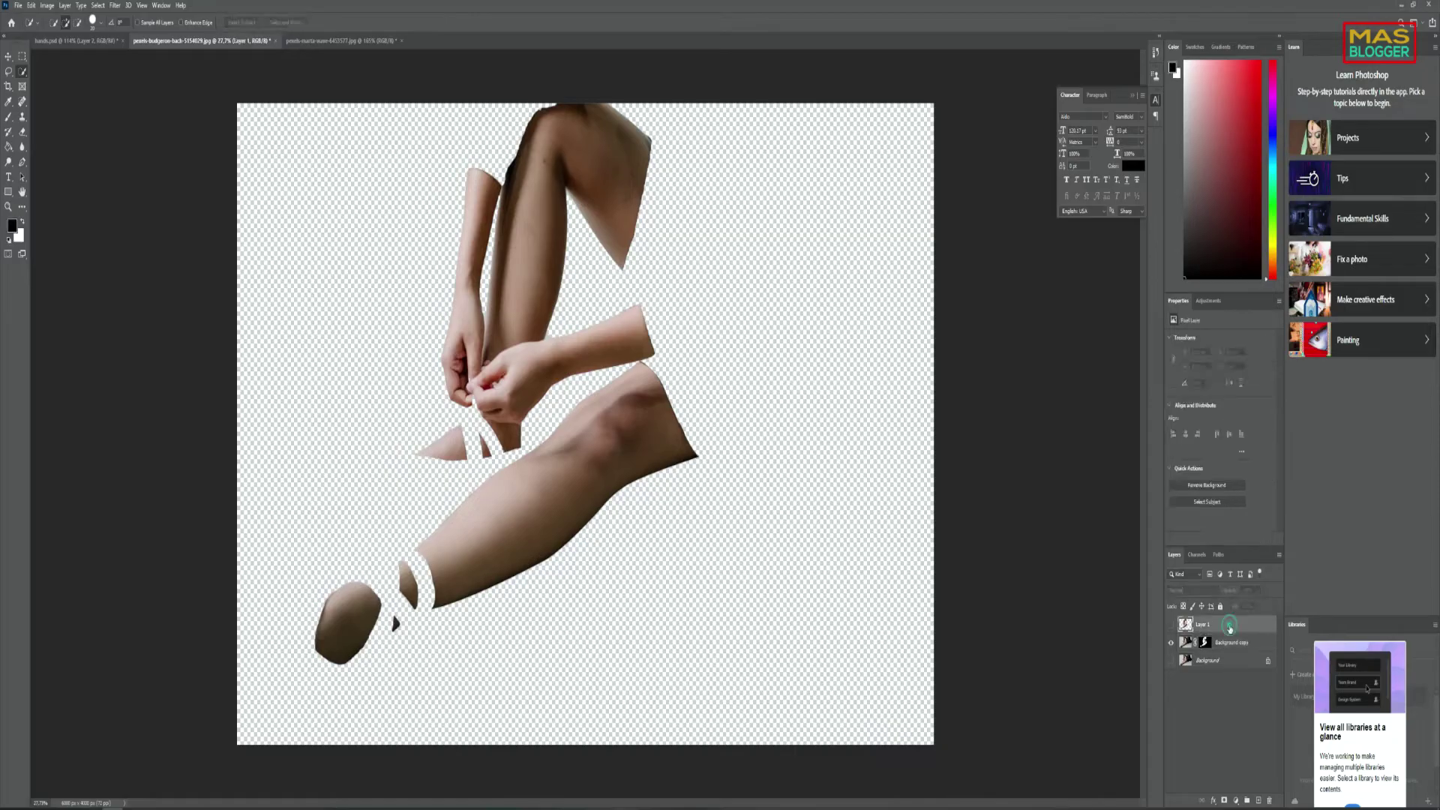
{"action": "left_click", "coordinate": [1230, 625]}
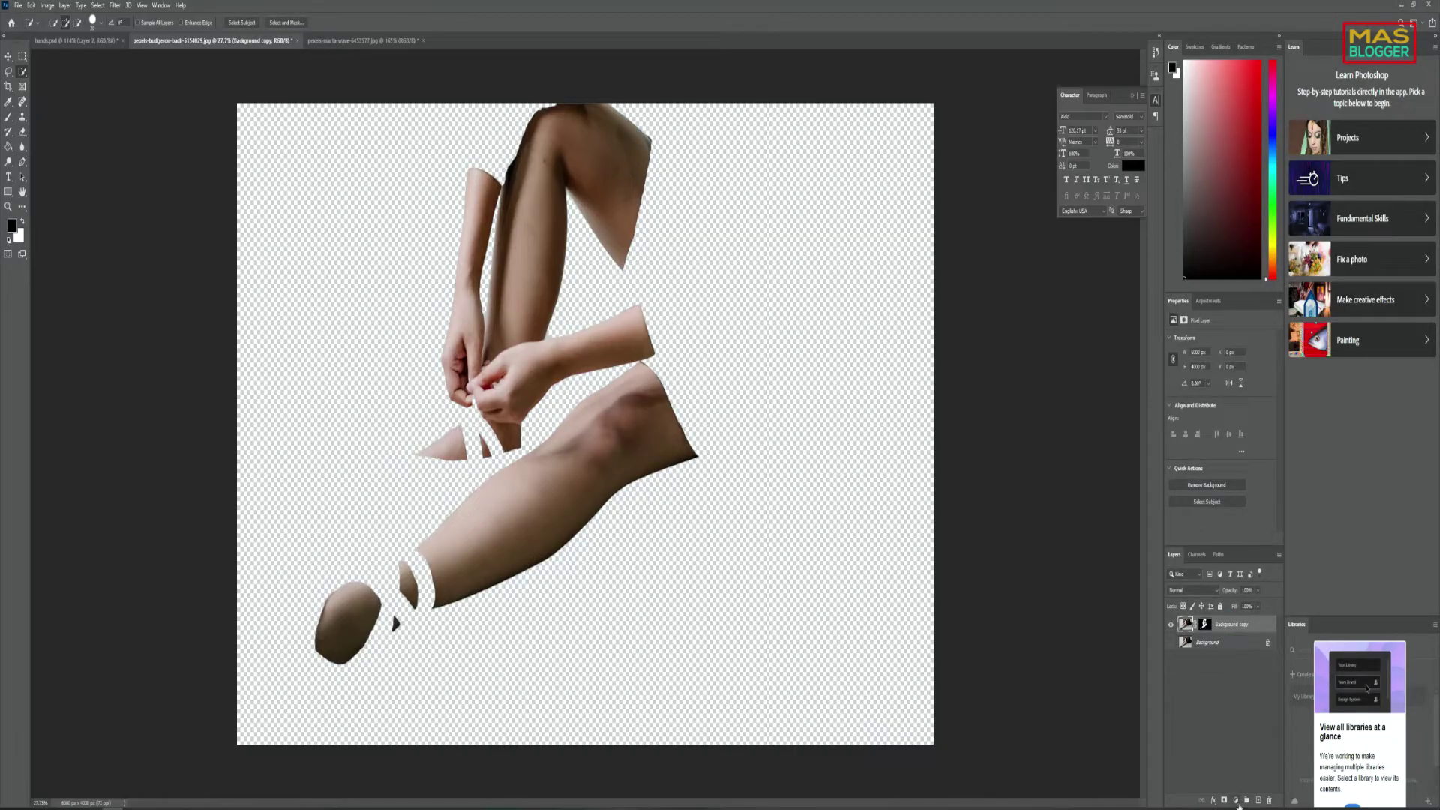
{"action": "left_click", "coordinate": [1170, 642]}
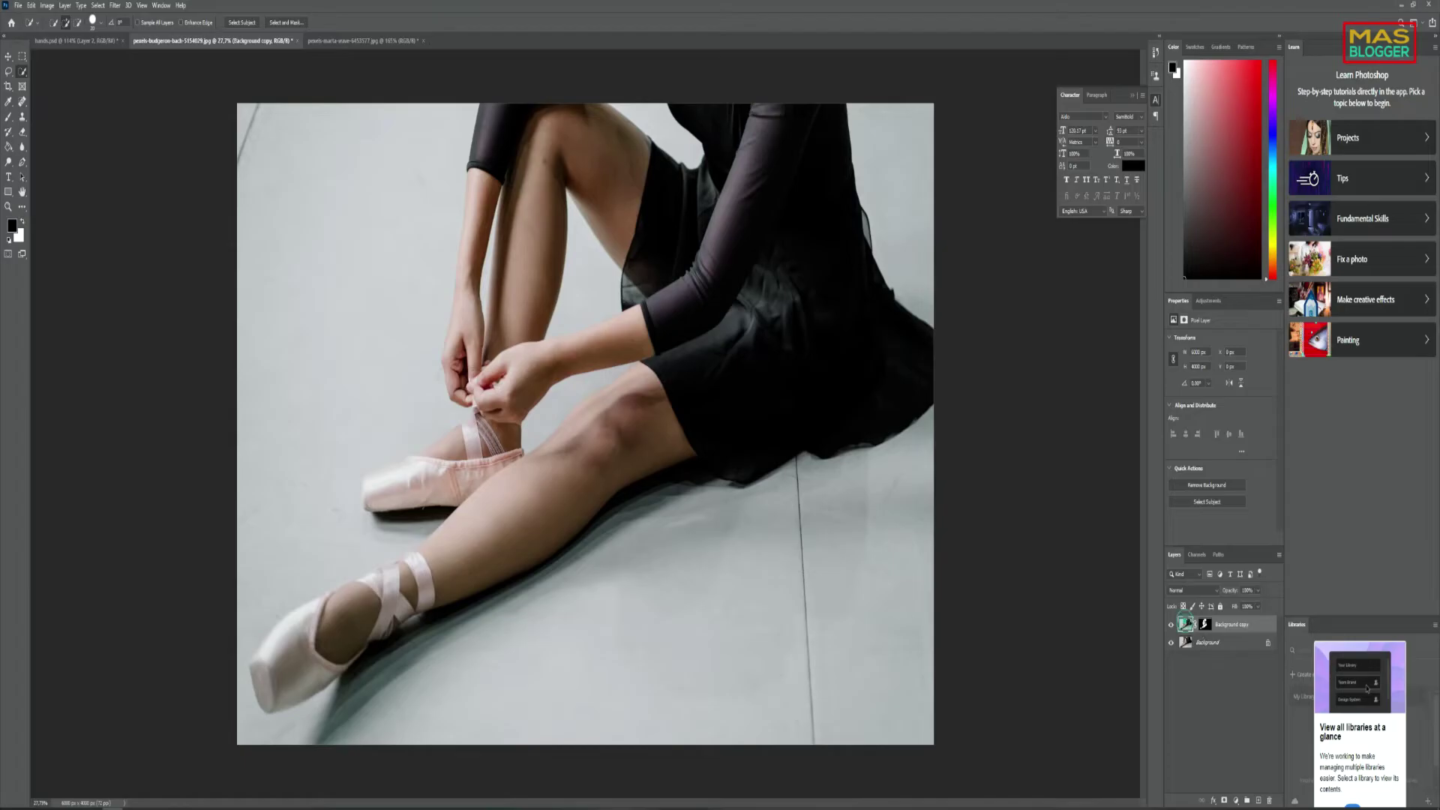
Add a Black & White adjustment layer clipped to the Background copy skin layer
{"action": "left_click", "coordinate": [1235, 799]}
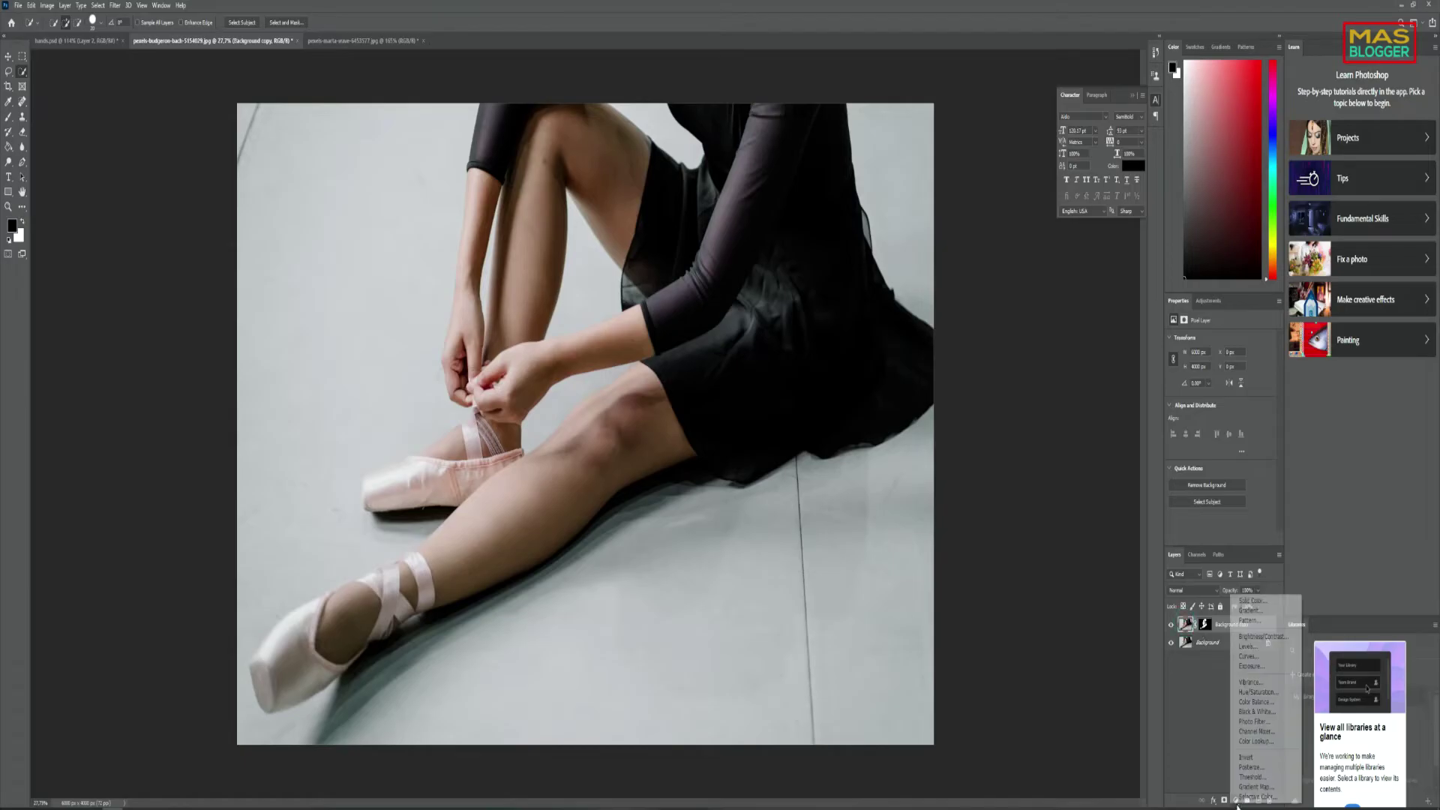
{"action": "left_click", "coordinate": [1259, 711]}
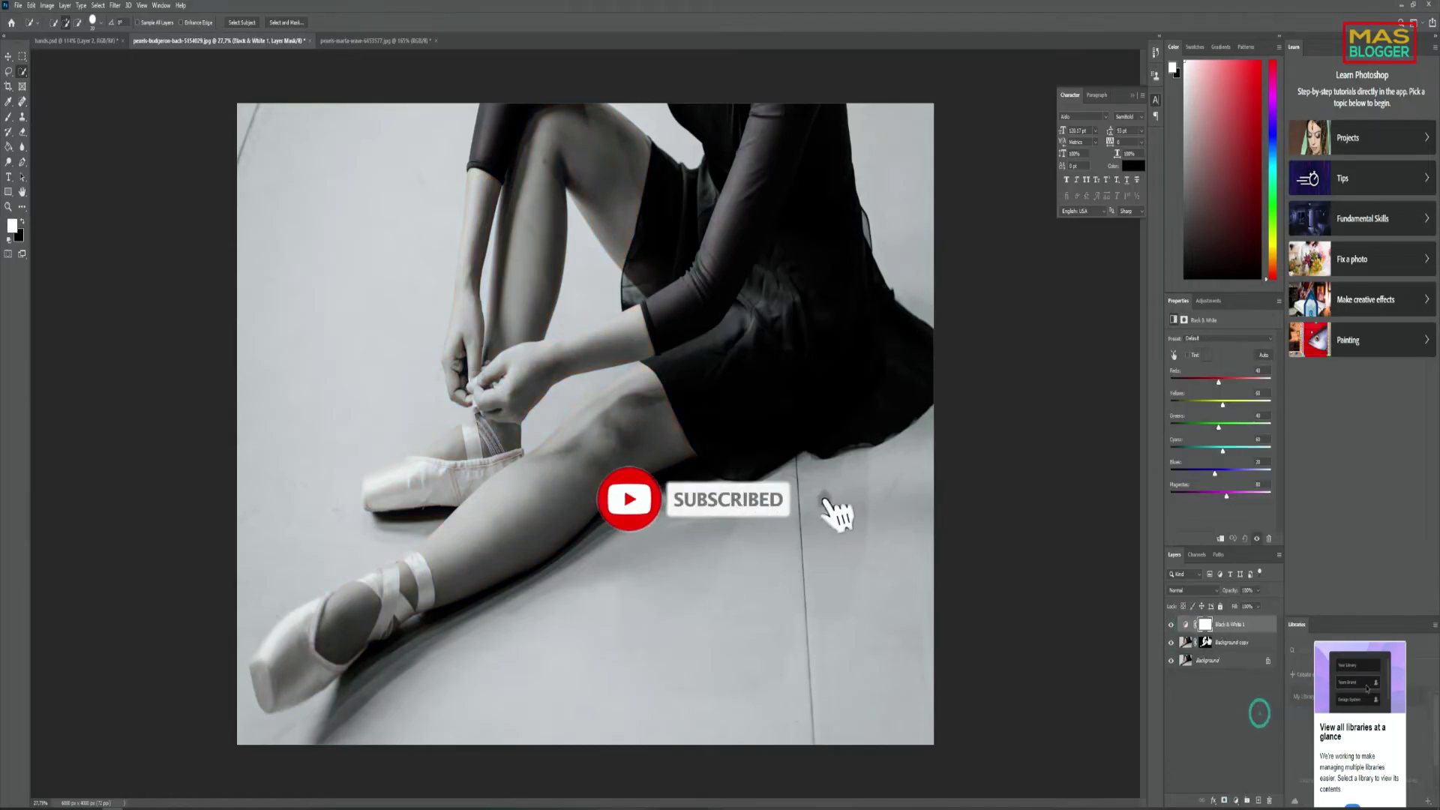
{"action": "left_click", "coordinate": [1218, 540]}
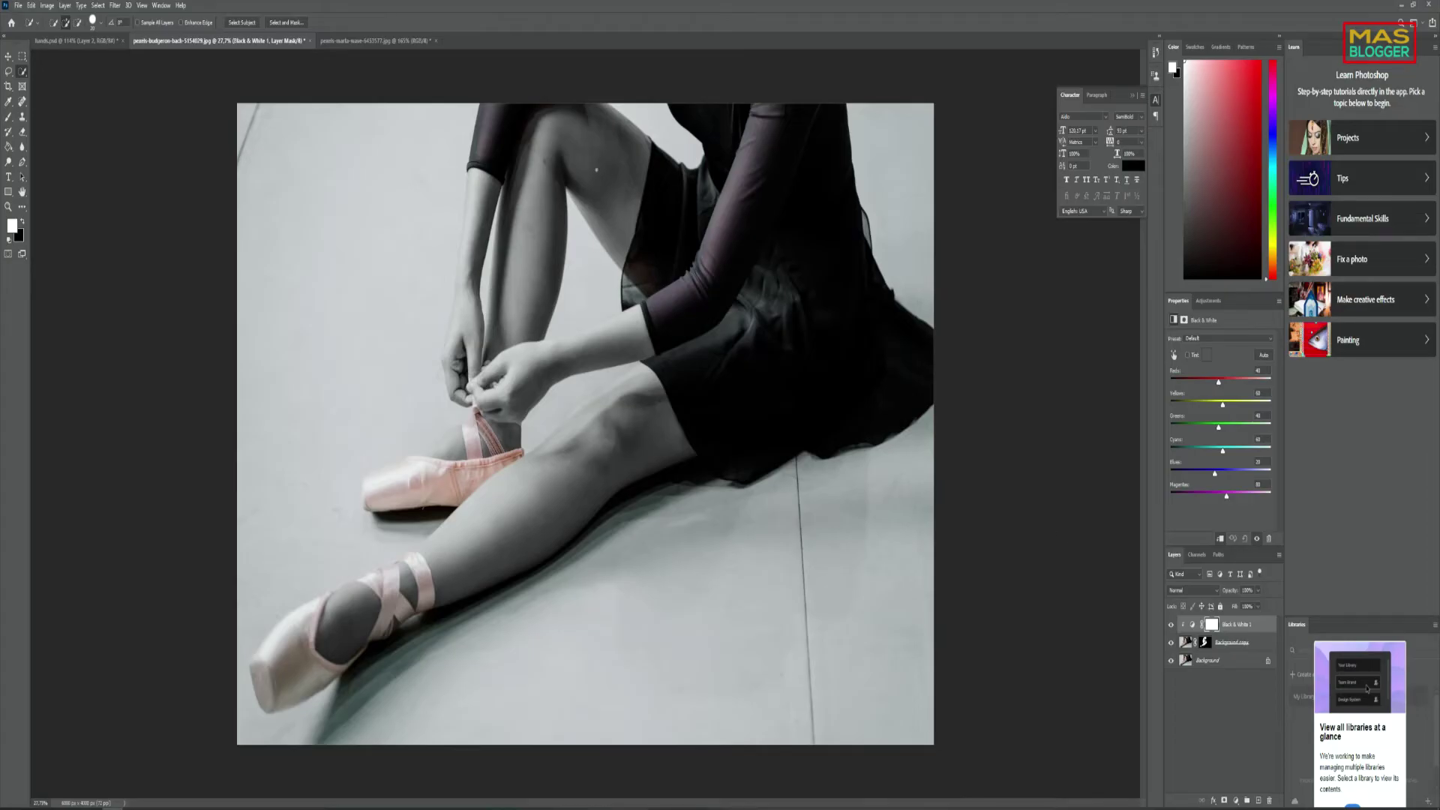
{"action": "left_click", "coordinate": [1170, 624]}
{"action": "left_click", "coordinate": [1170, 624]}
Darken the skin by dragging Black & White Reds far left and slightly tweaking Yellows
{"action": "mouse_move", "coordinate": [1217, 383]}
{"action": "left_mouse_down"}
{"action": "mouse_move", "coordinate": [1177, 383]}
{"action": "mouse_move", "coordinate": [1189, 379]}
{"action": "left_mouse_up"}
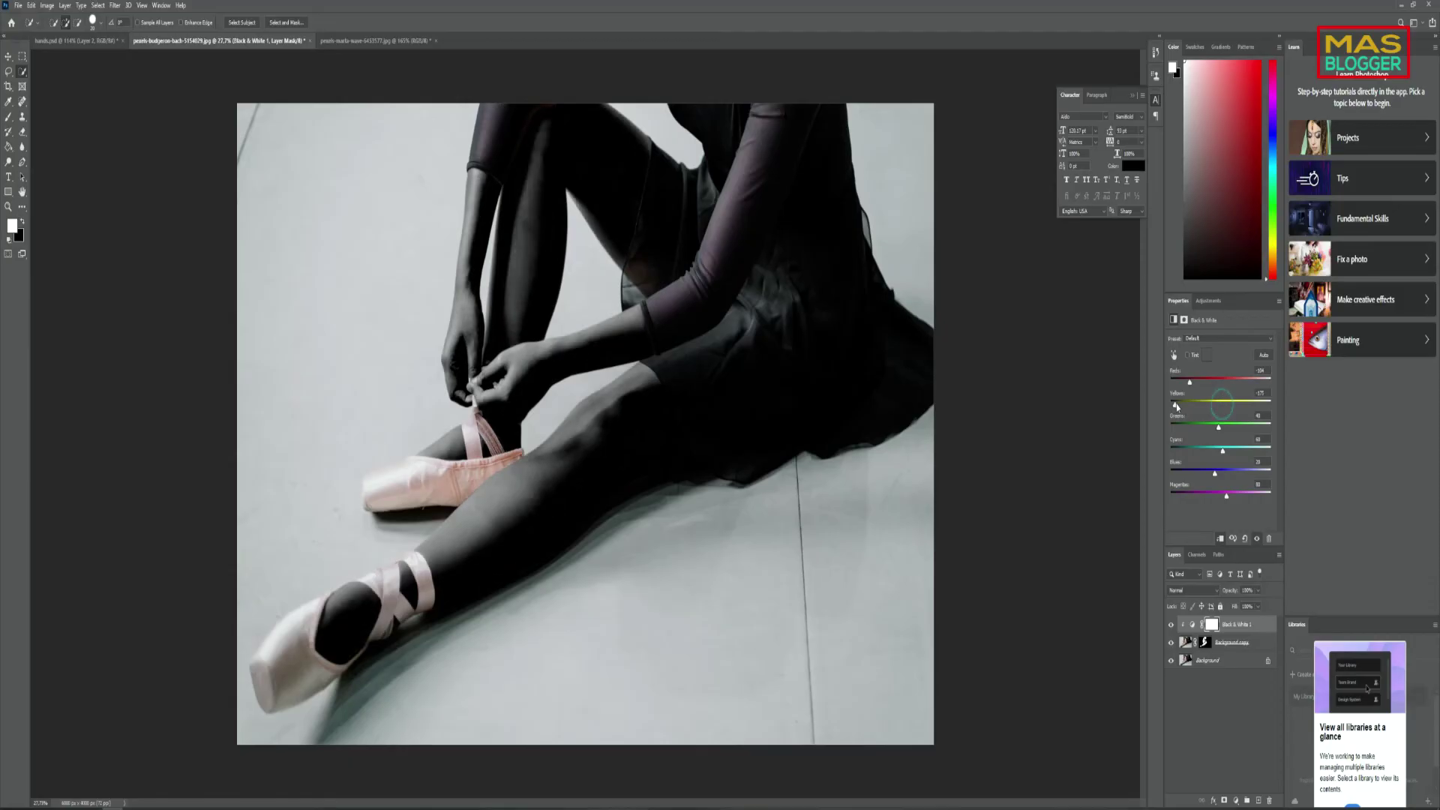
{"action": "left_click_drag", "start_coordinate": [1193, 399], "coordinate": [1197, 395]}
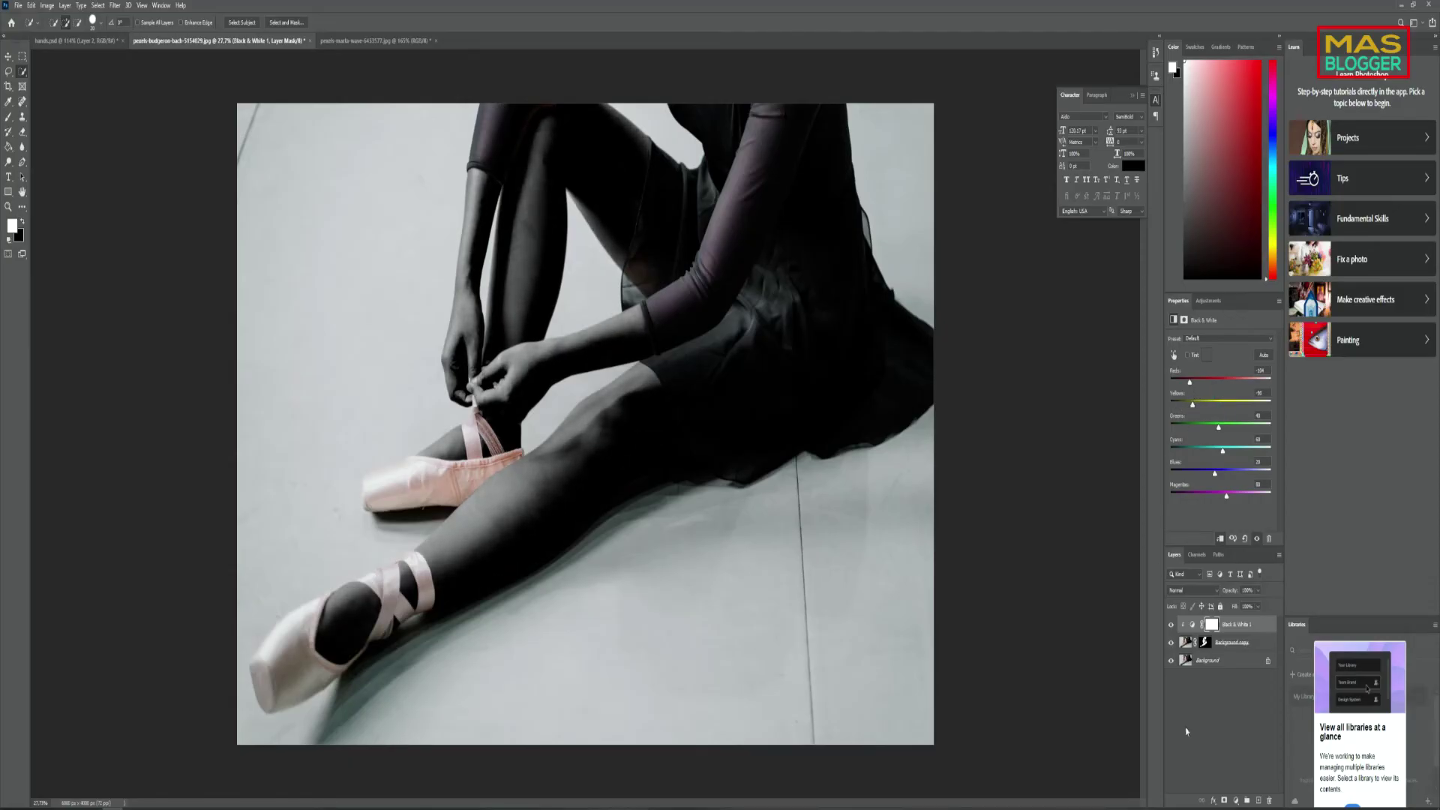
{"action": "left_click", "coordinate": [1235, 801]}
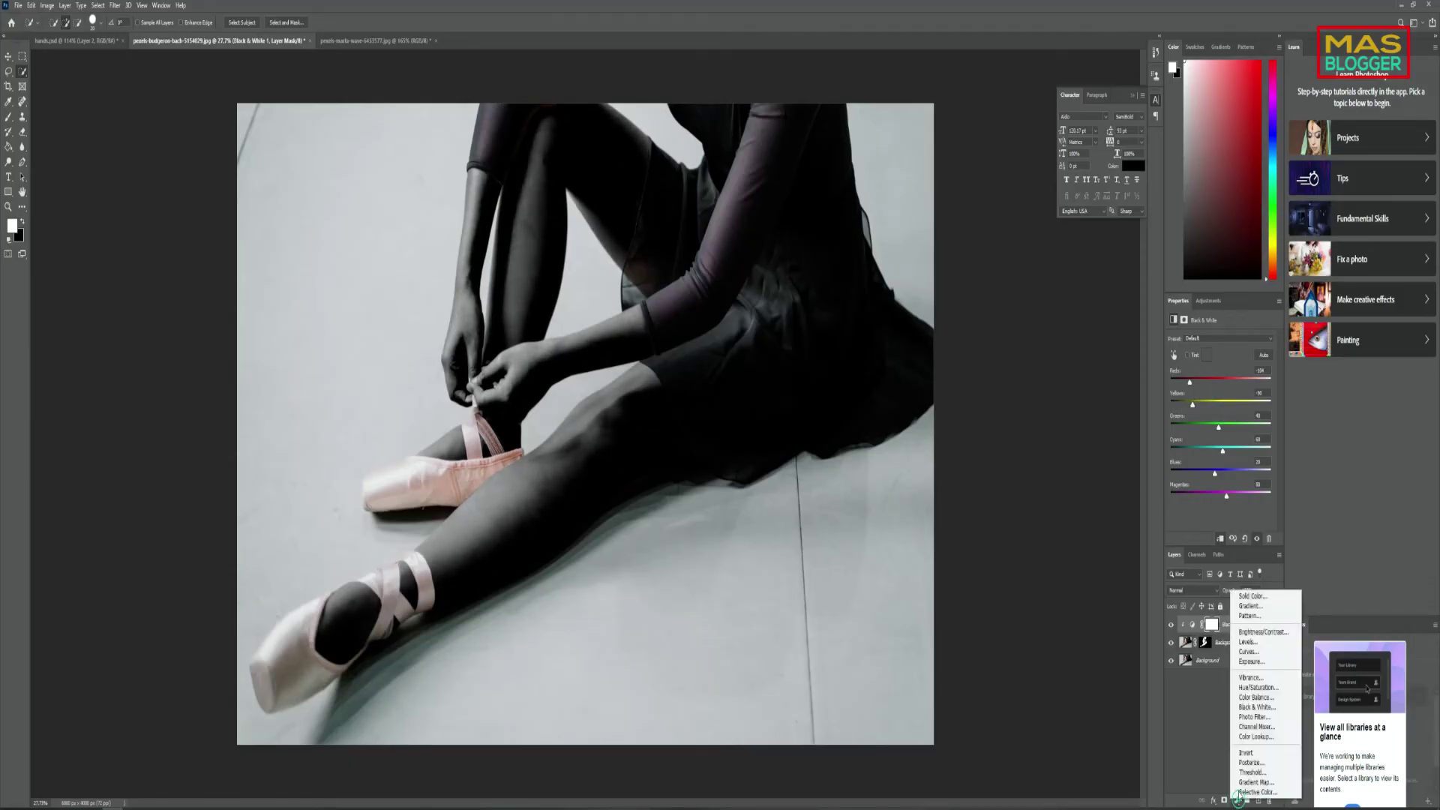
Add a clipped, colorized Hue/Saturation layer with Hue 0 and slightly raised Saturation
{"action": "left_click", "coordinate": [1251, 687]}
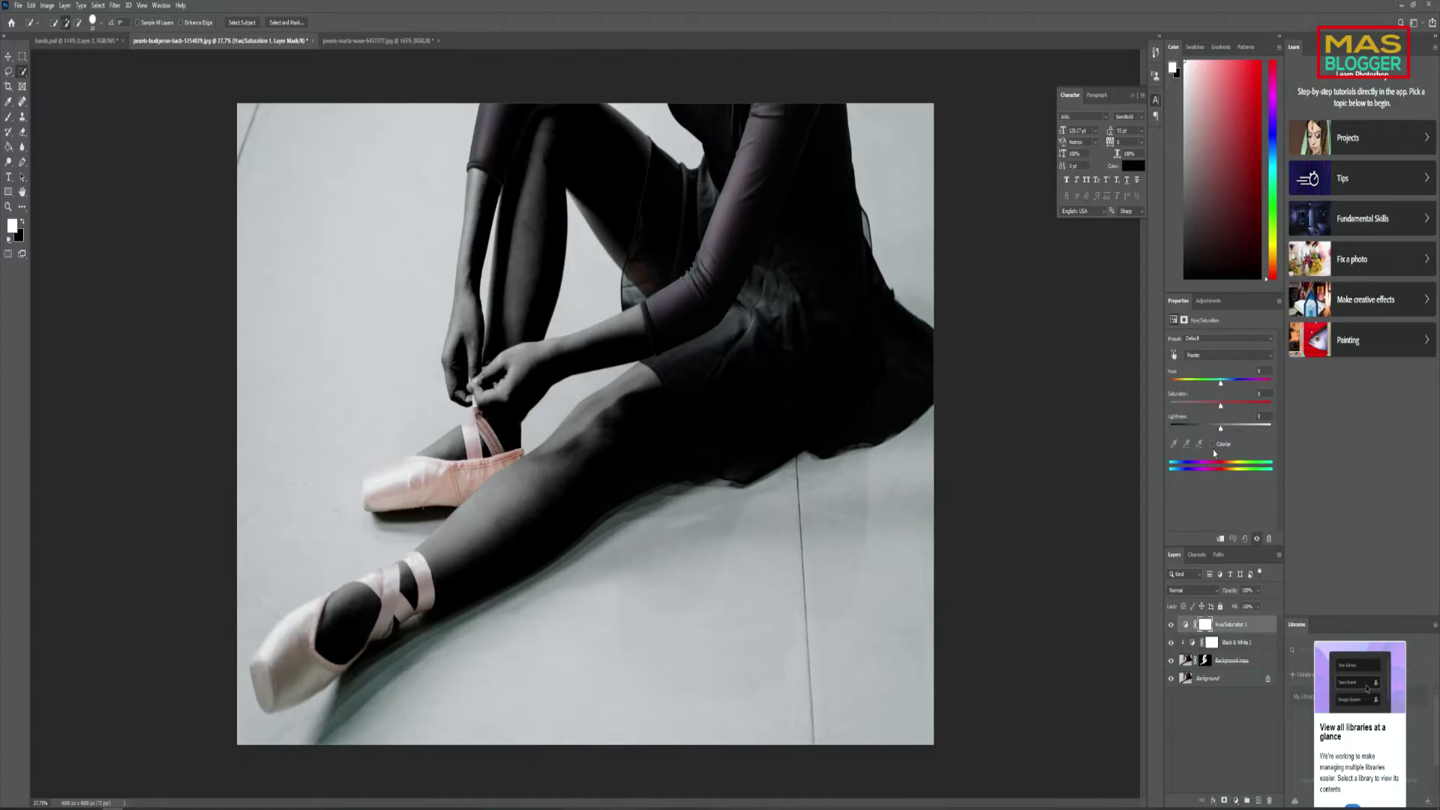
{"action": "left_click", "coordinate": [1211, 444]}
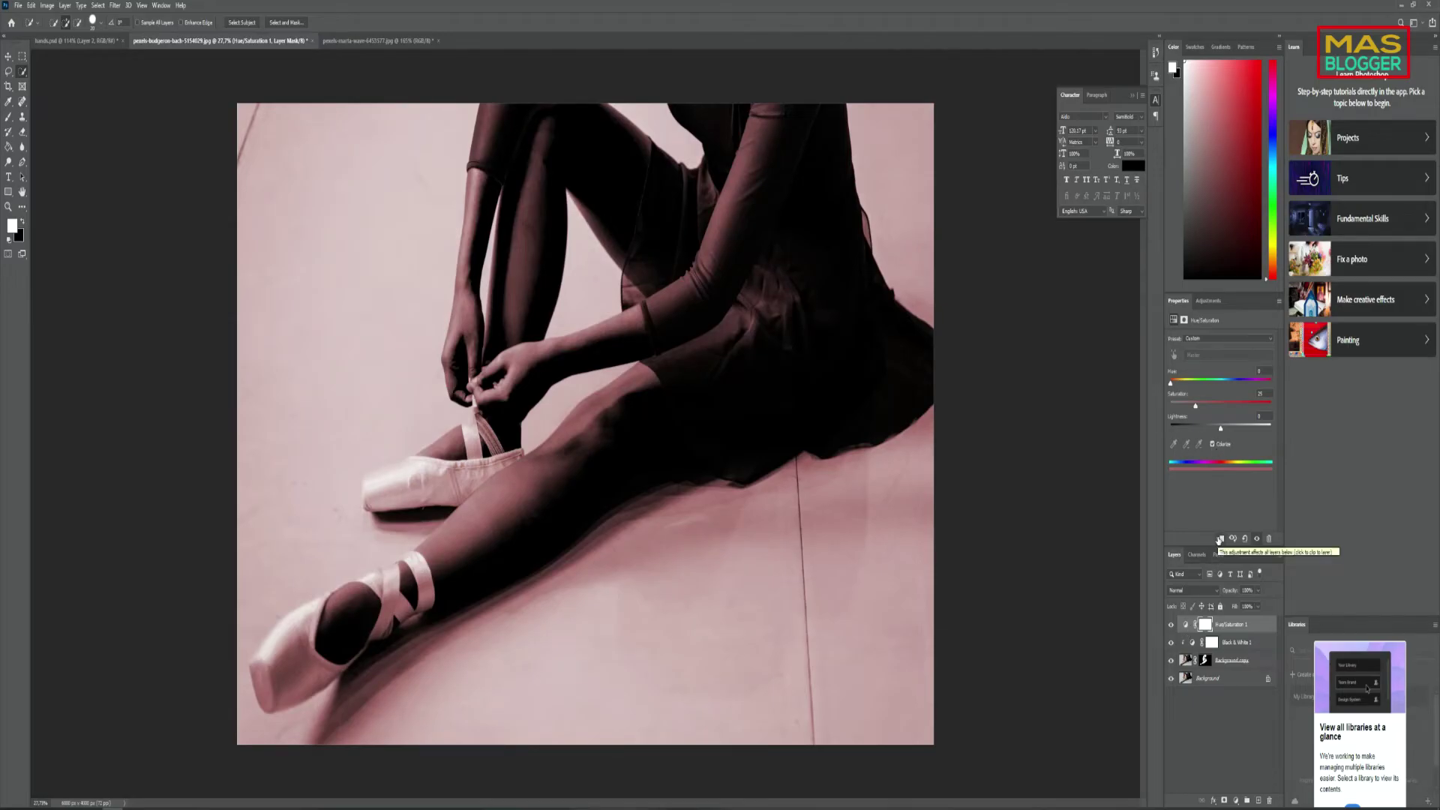
{"action": "left_click", "coordinate": [1220, 539]}
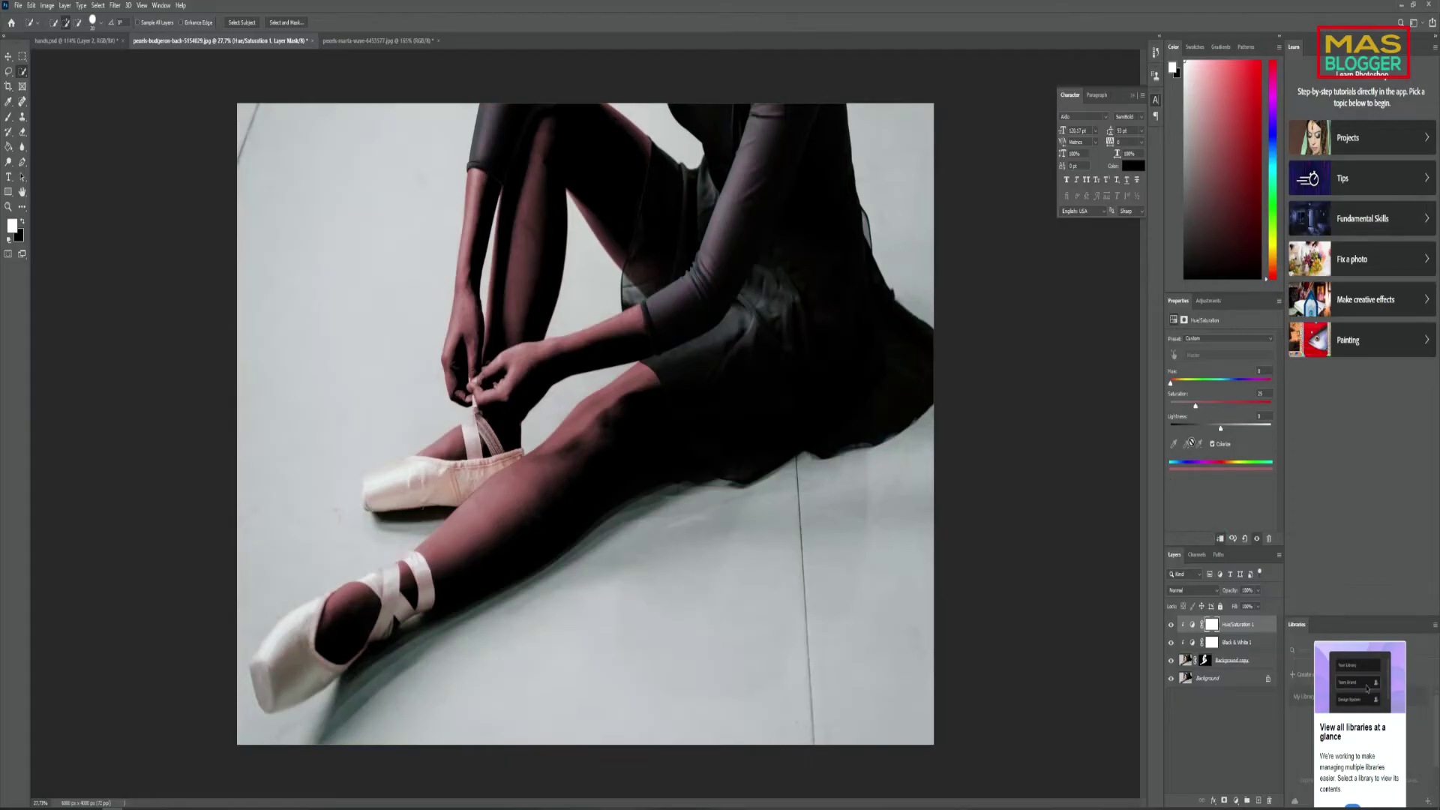
{"action": "mouse_move", "coordinate": [1171, 383]}
{"action": "left_mouse_down"}
{"action": "mouse_move", "coordinate": [1205, 406]}
{"action": "mouse_move", "coordinate": [1187, 397]}
{"action": "left_mouse_up"}
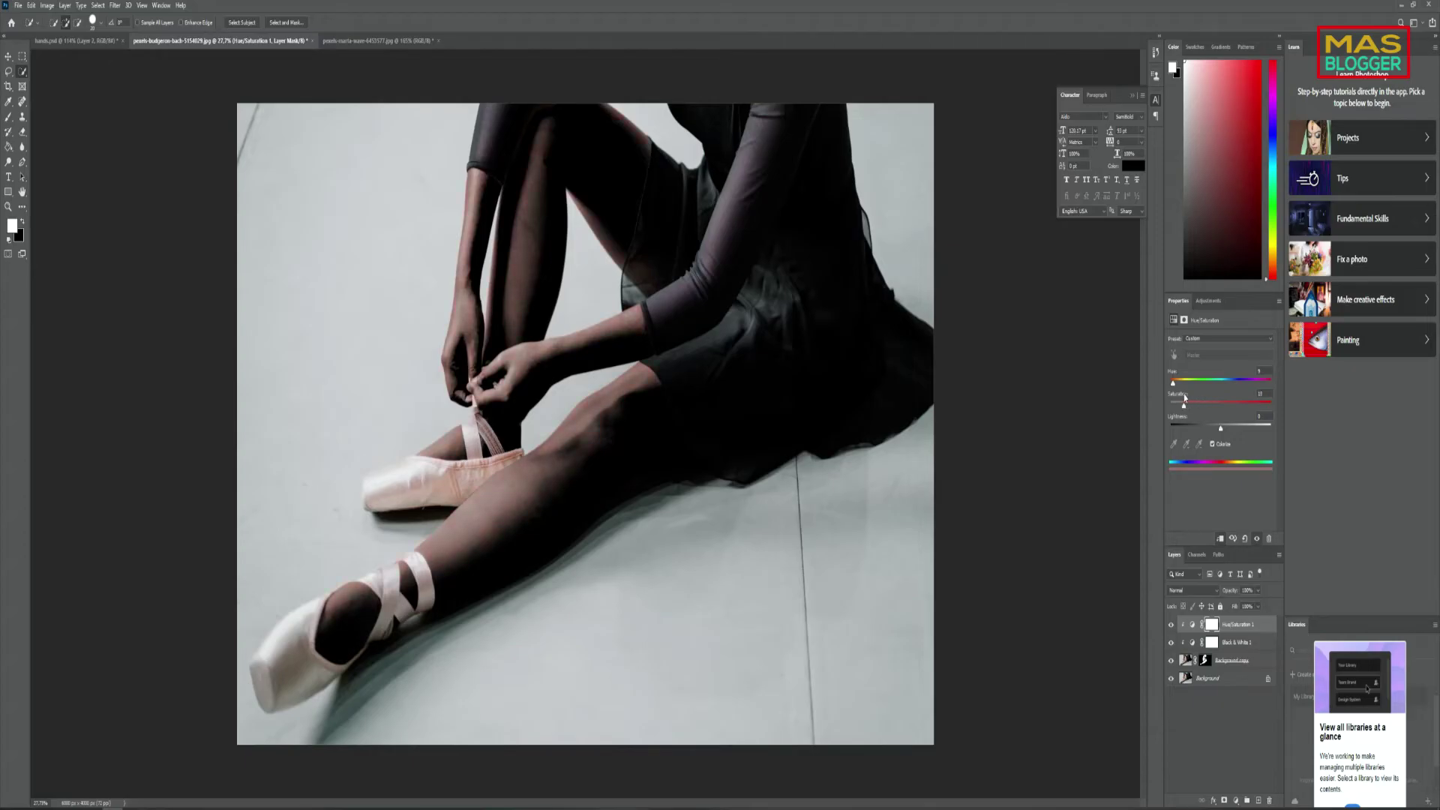
{"action": "mouse_move", "coordinate": [1178, 397]}
{"action": "left_mouse_down"}
{"action": "mouse_move", "coordinate": [1207, 432]}
{"action": "mouse_move", "coordinate": [1248, 431]}
{"action": "mouse_move", "coordinate": [1205, 429]}
{"action": "mouse_move", "coordinate": [1175, 401]}
{"action": "left_mouse_up"}
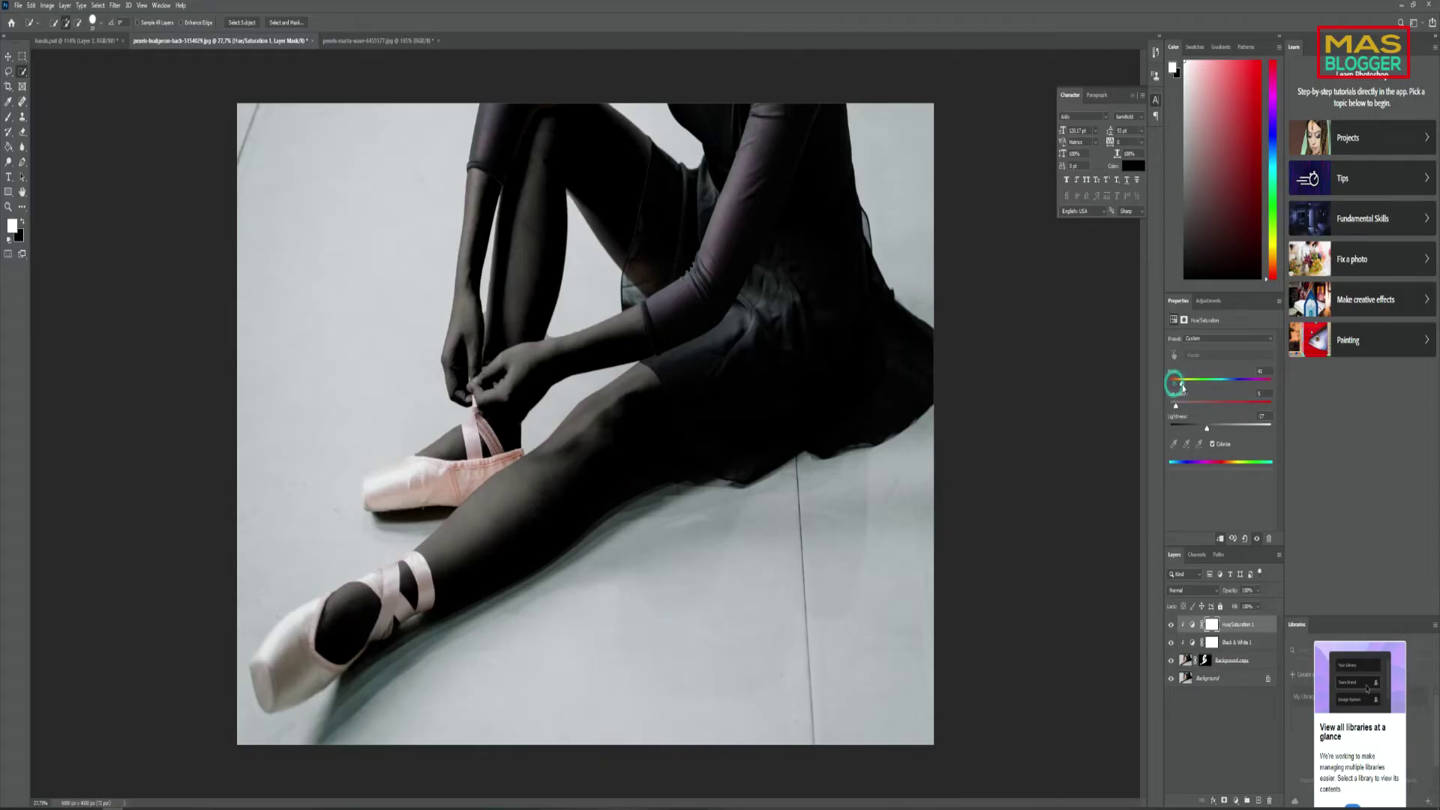
{"action": "left_click_drag", "start_coordinate": [1174, 386], "coordinate": [1168, 387]}
{"action": "left_click", "coordinate": [1236, 801]}
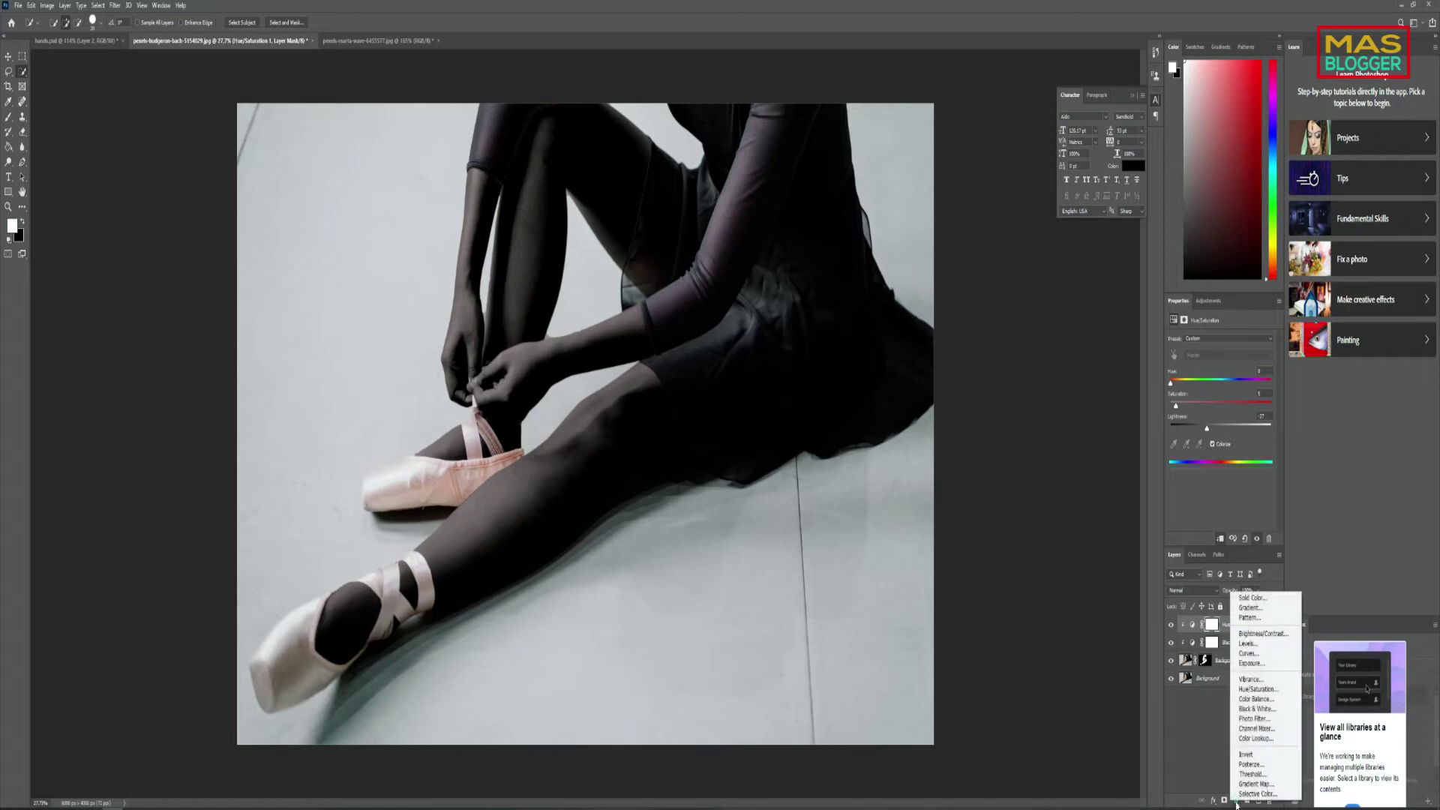
Add a Curves layer clipped to the skin layer and bend its curve with an added point
{"action": "left_click", "coordinate": [1258, 653]}
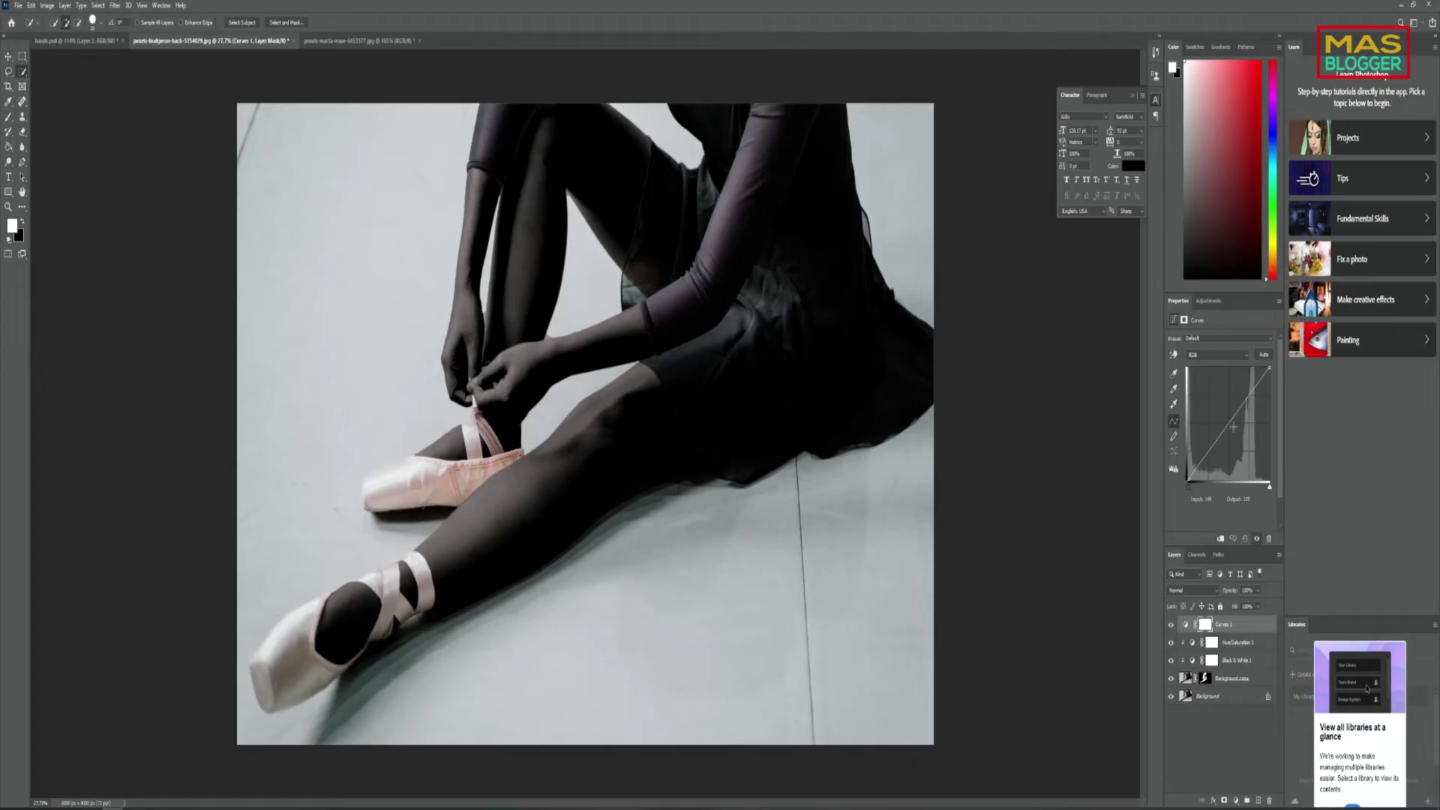
{"action": "left_click_drag", "start_coordinate": [1246, 401], "coordinate": [1247, 405]}
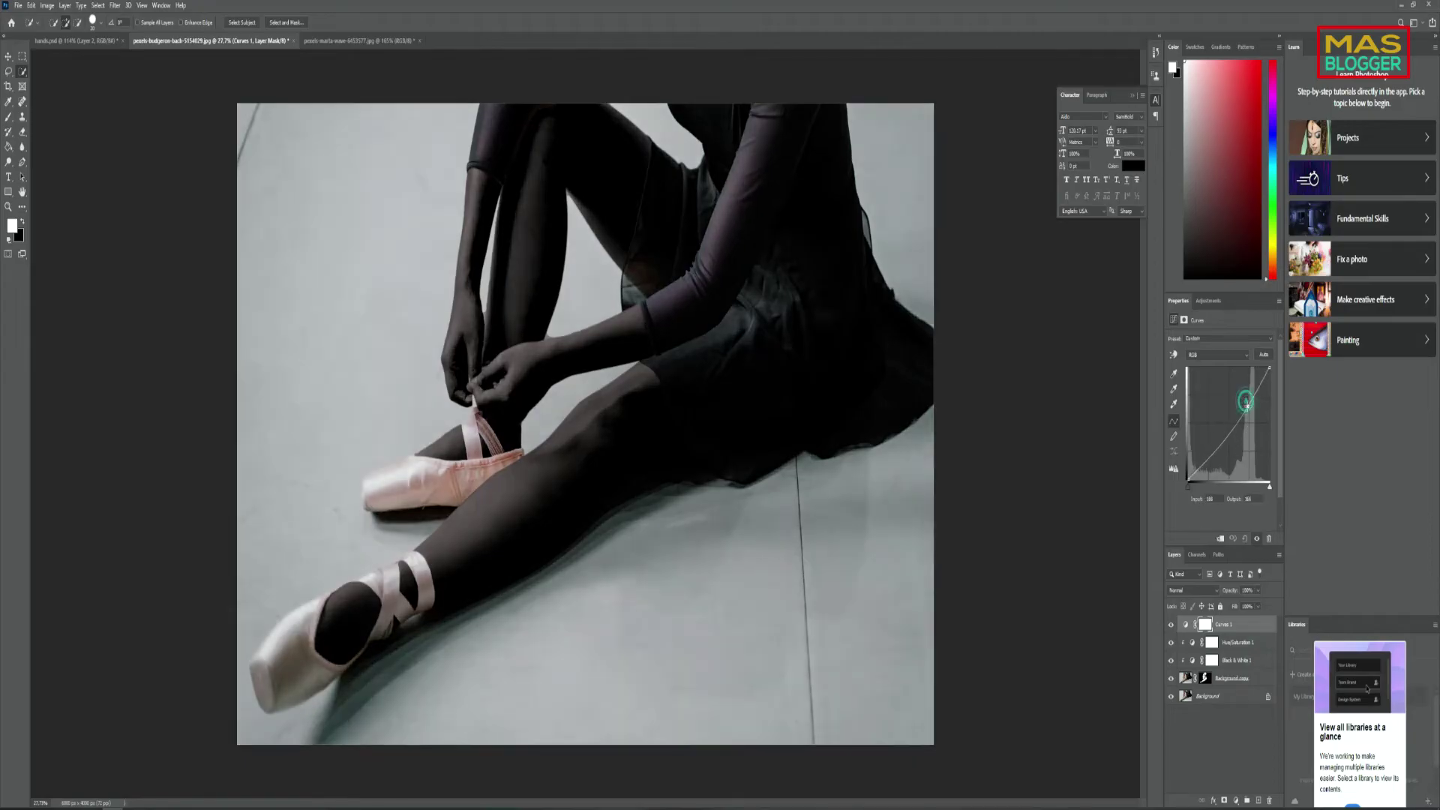
{"action": "left_click", "coordinate": [1232, 539]}
{"action": "left_click", "coordinate": [1220, 448]}
{"action": "left_click_drag", "start_coordinate": [1220, 448], "coordinate": [1220, 449]}
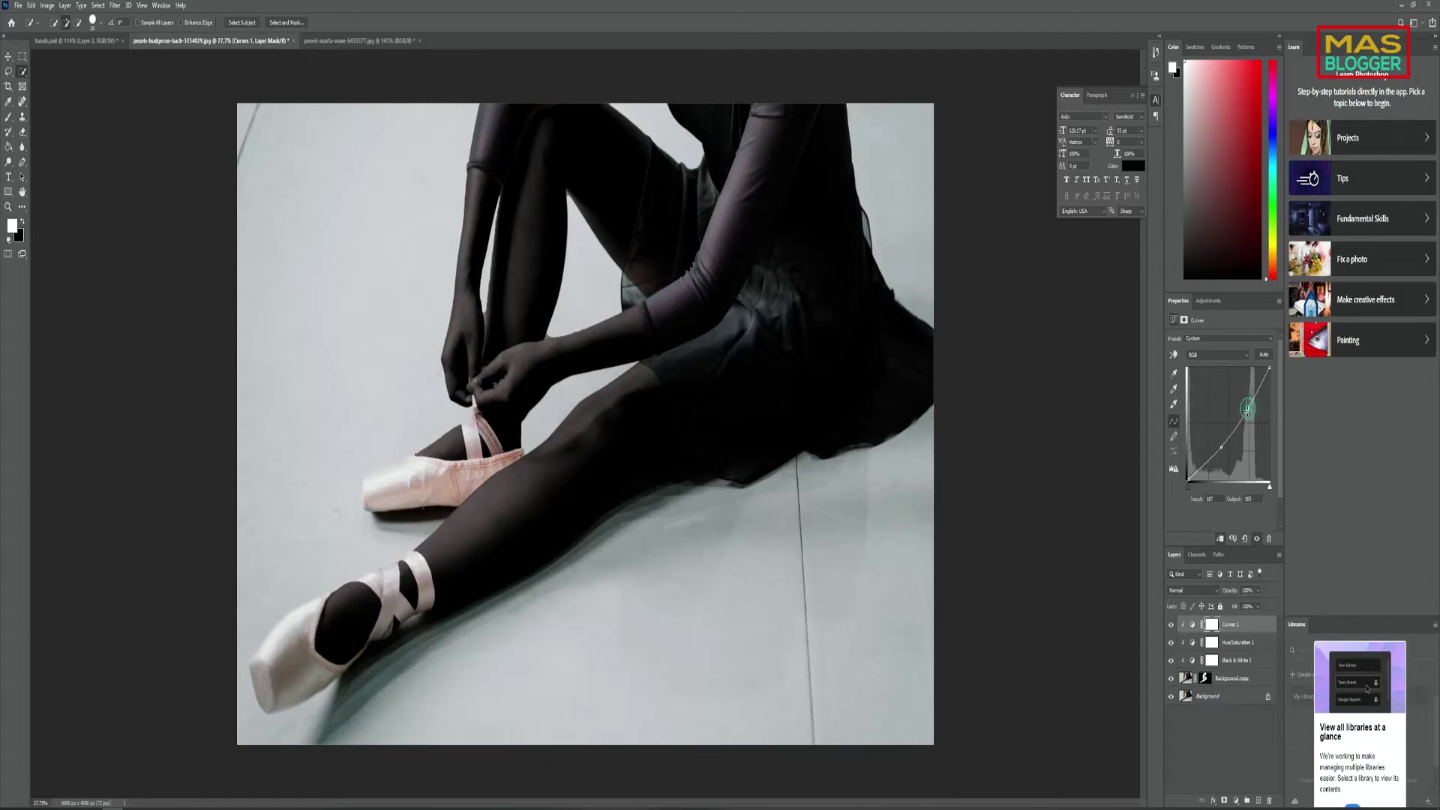
{"action": "left_click", "coordinate": [1193, 659]}
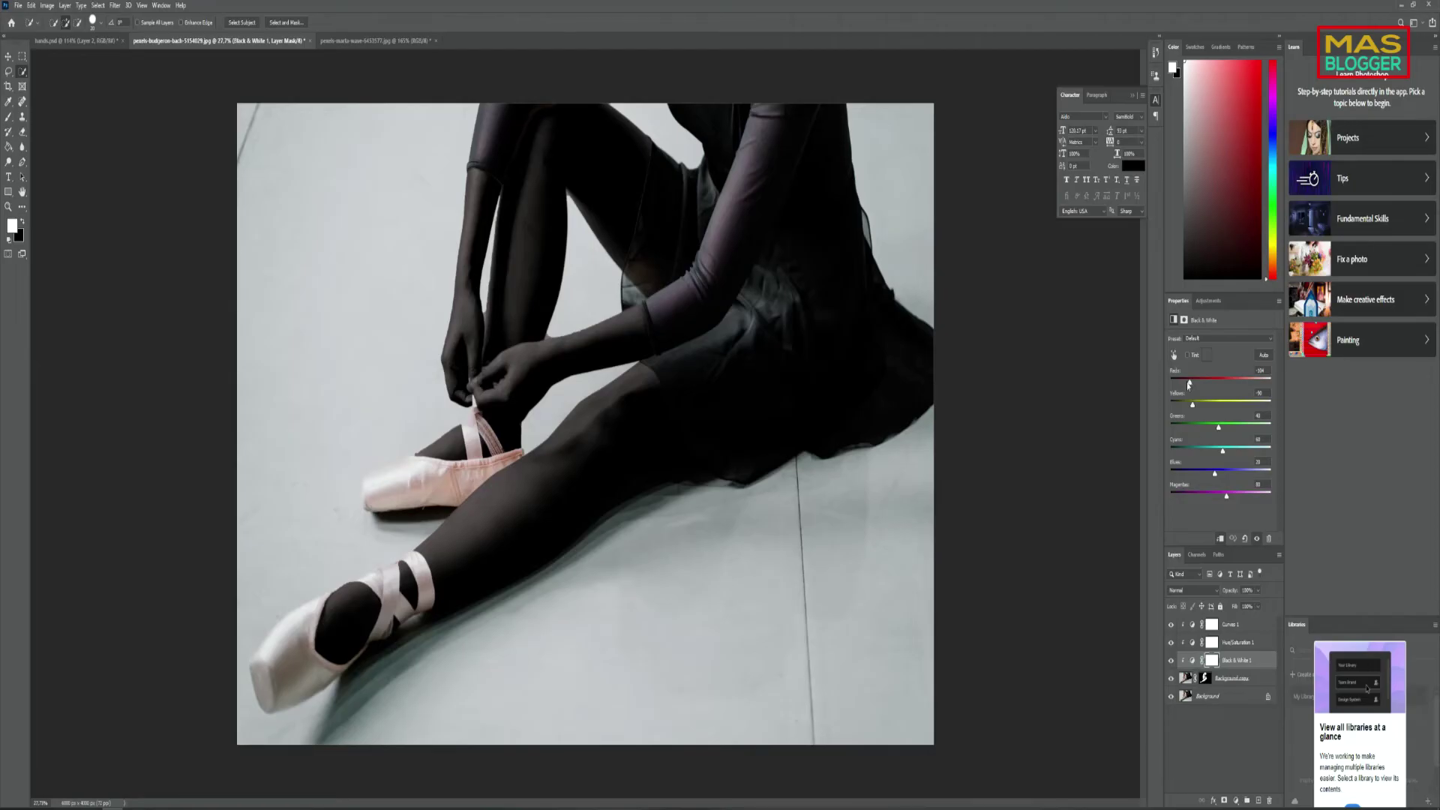
Raise Black & White Reds to about 21 and set Yellows to about -73
{"action": "left_click_drag", "start_coordinate": [1187, 384], "coordinate": [1212, 380]}
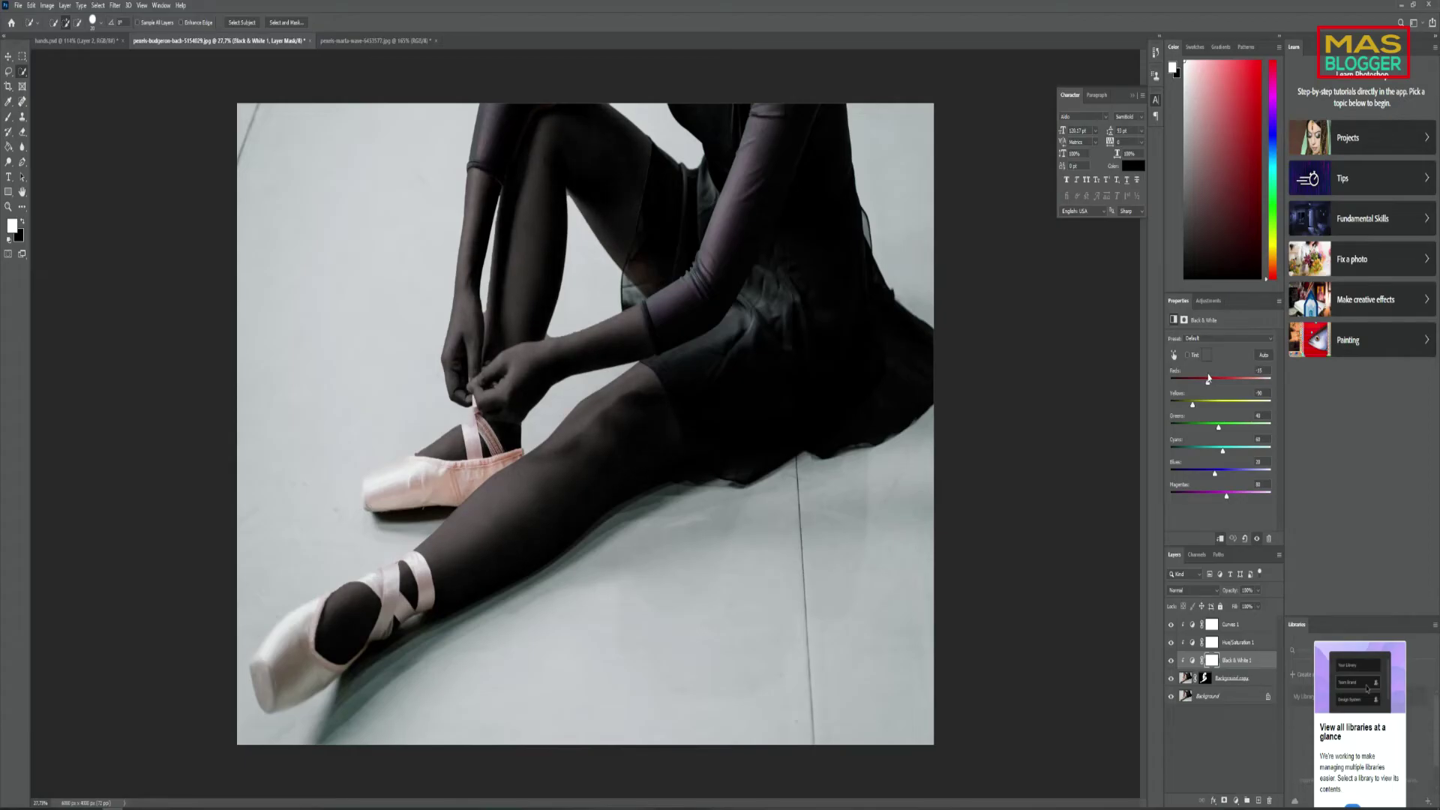
{"action": "left_click_drag", "start_coordinate": [1212, 379], "coordinate": [1233, 372]}
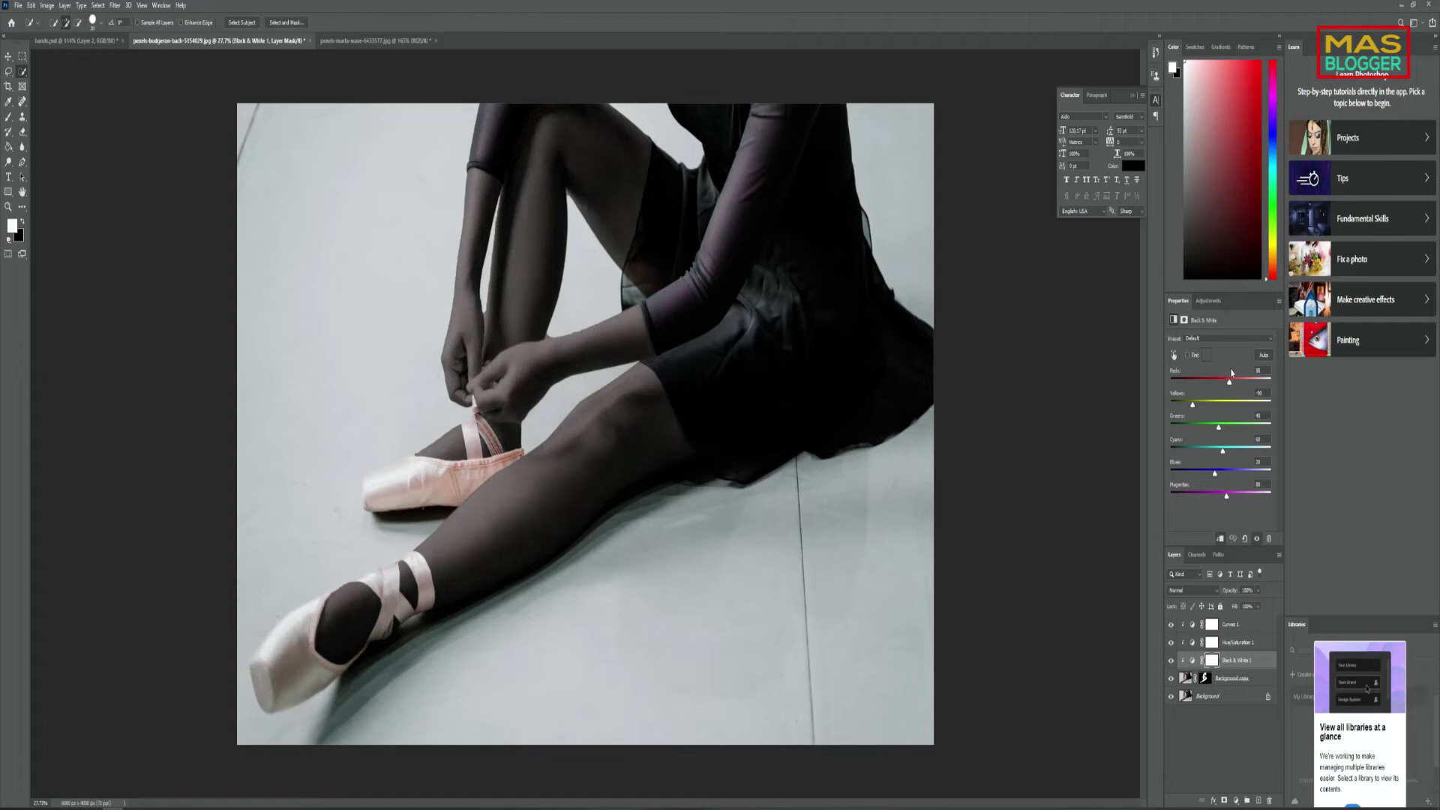
{"action": "left_click_drag", "start_coordinate": [1194, 406], "coordinate": [1190, 406]}
{"action": "mouse_move", "coordinate": [1190, 406]}
{"action": "left_mouse_down"}
{"action": "mouse_move", "coordinate": [1239, 398]}
{"action": "mouse_move", "coordinate": [1220, 392]}
{"action": "left_mouse_up"}
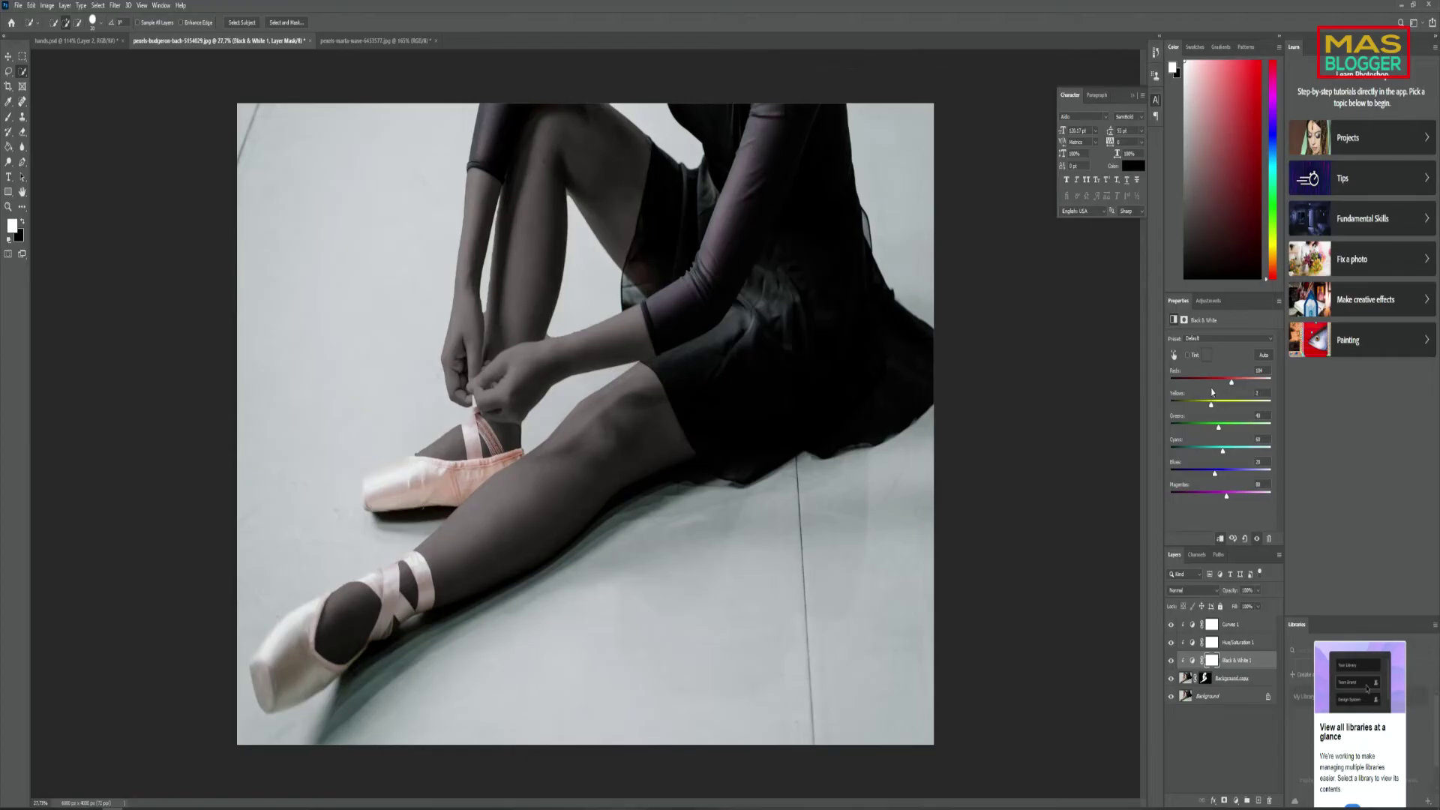
{"action": "mouse_move", "coordinate": [1212, 392]}
{"action": "left_mouse_down"}
{"action": "mouse_move", "coordinate": [1194, 391]}
{"action": "mouse_move", "coordinate": [1209, 387]}
{"action": "left_mouse_up"}
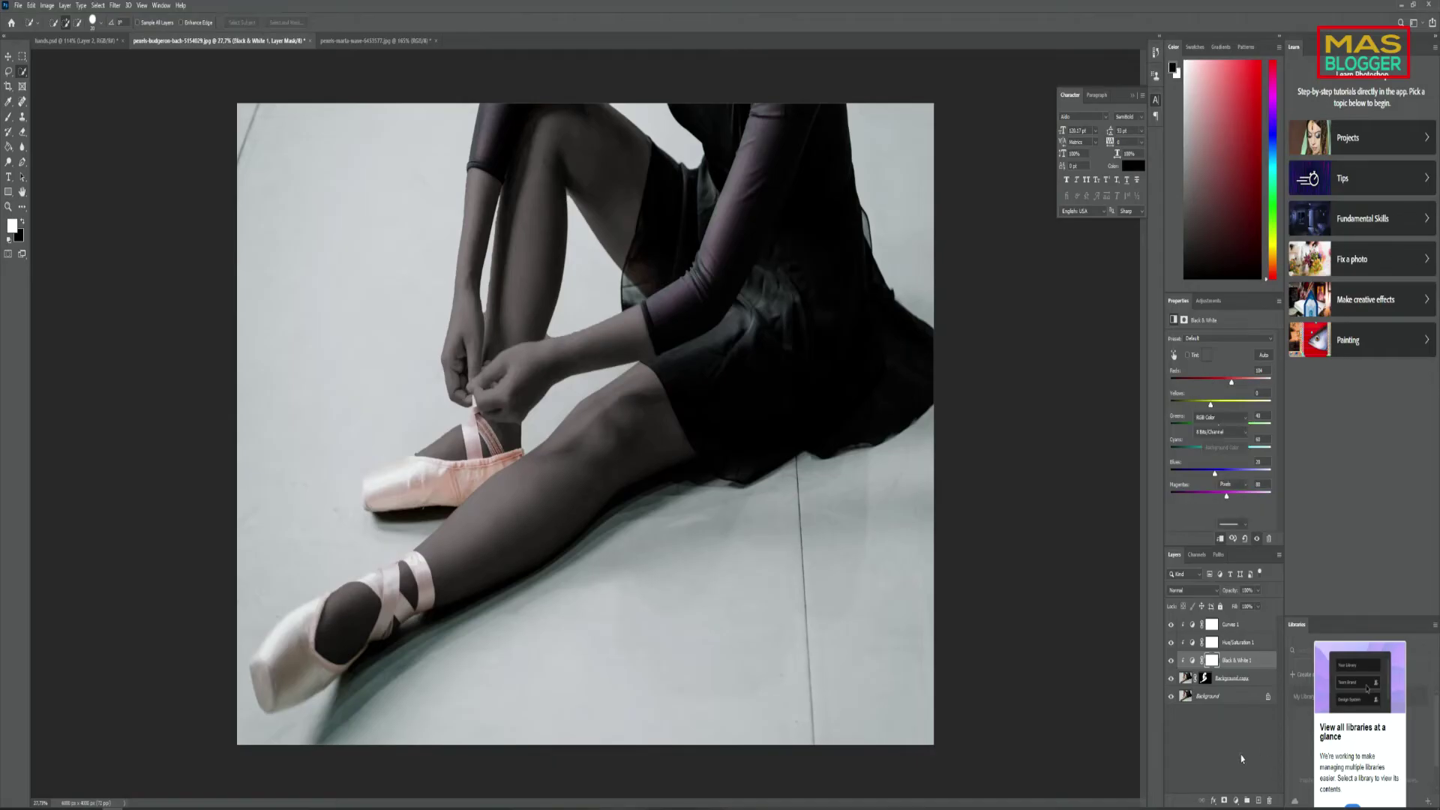
{"action": "left_click", "coordinate": [1241, 759]}
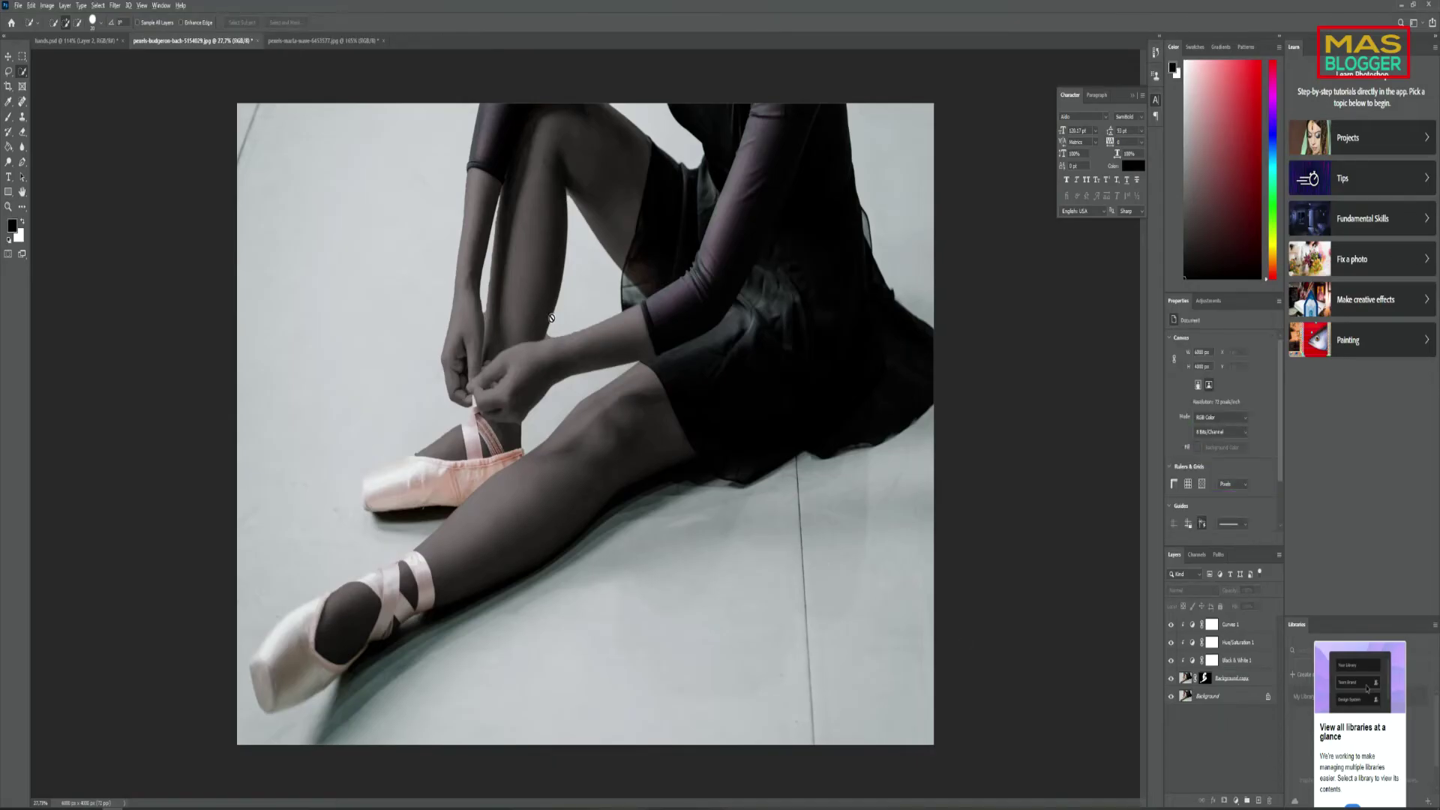
Target the Background copy mask with a small black Brush
{"action": "scroll", "coordinate": [551, 318], "scroll_direction": "up", "scroll_amount": 2}
{"action": "scroll", "coordinate": [396, 216], "scroll_direction": "up", "scroll_amount": 2}
{"action": "scroll", "coordinate": [420, 285], "scroll_direction": "up", "scroll_amount": 2}
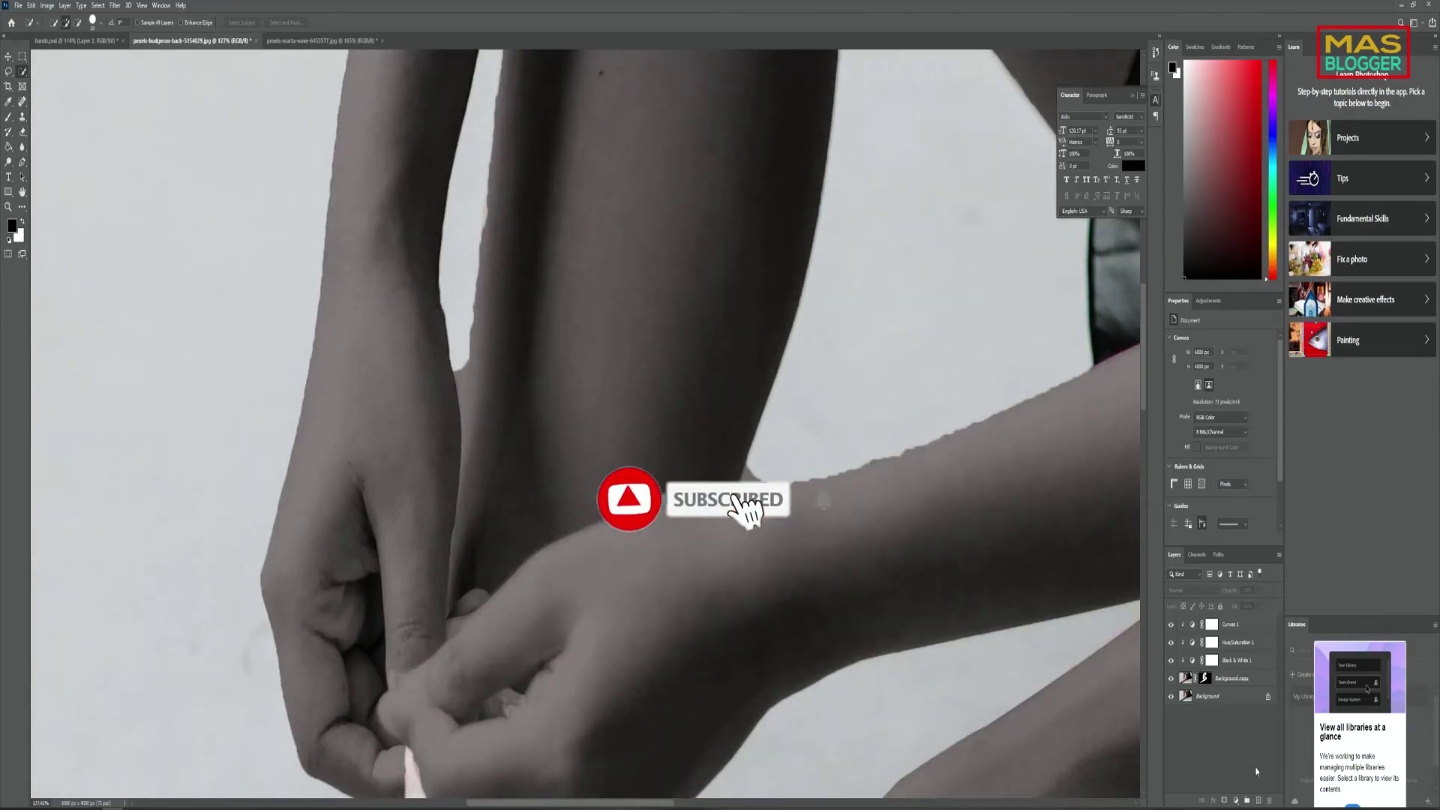
{"action": "left_click", "coordinate": [1205, 678]}
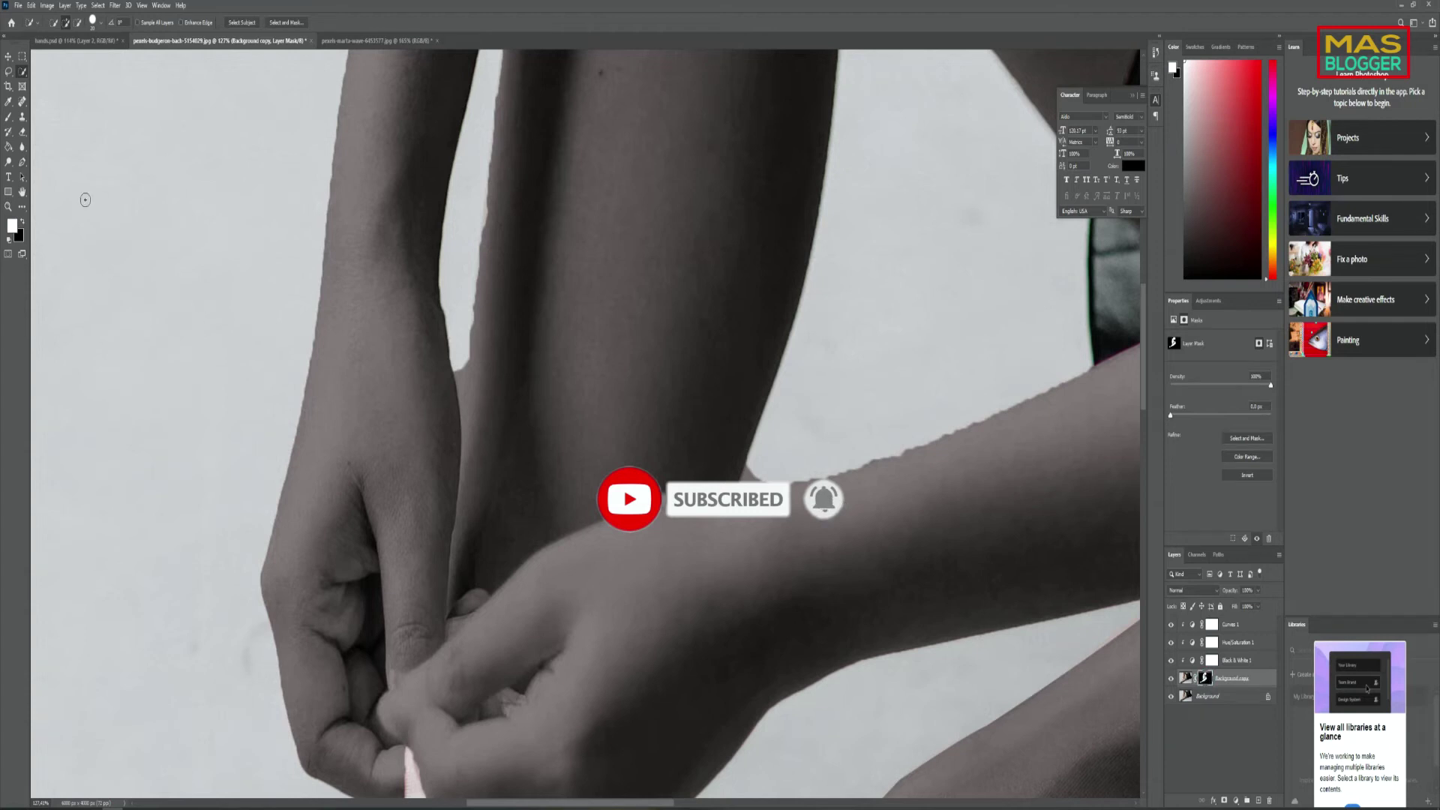
{"action": "key", "text": "b"}
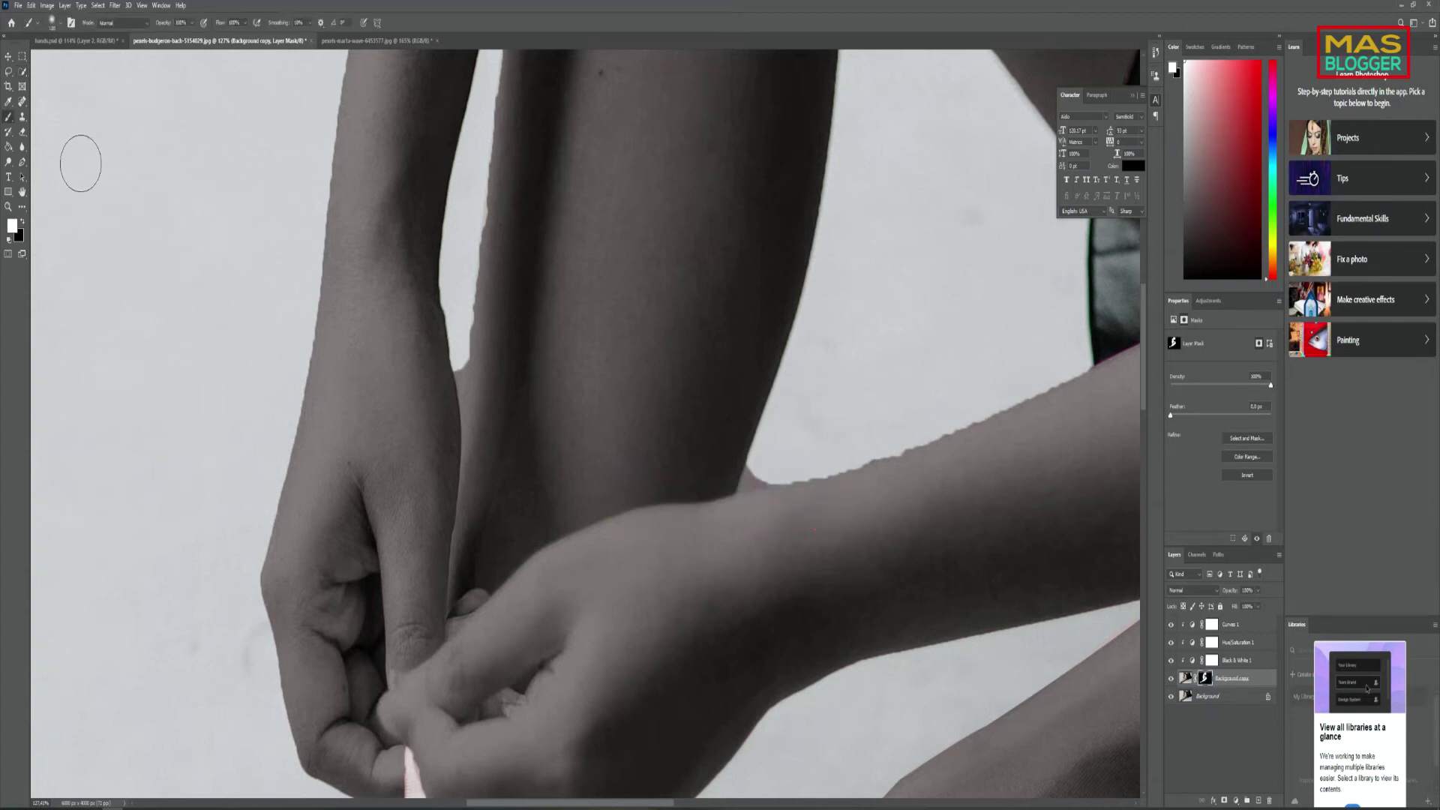
{"action": "key", "text": "bracketleft"}
{"action": "key", "text": "bracketleft"}
{"action": "key", "text": "bracketleft"}
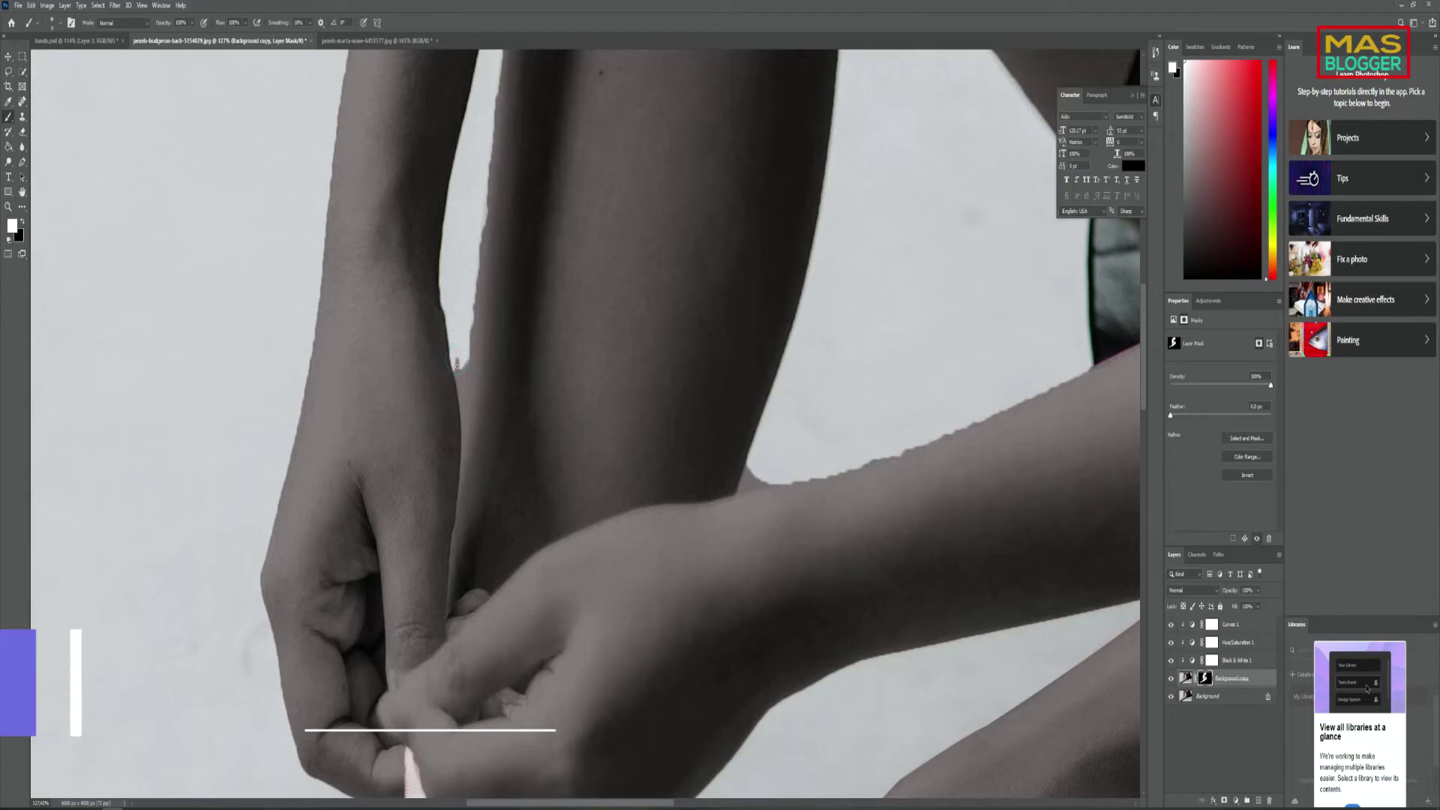
{"action": "key", "text": "x"}
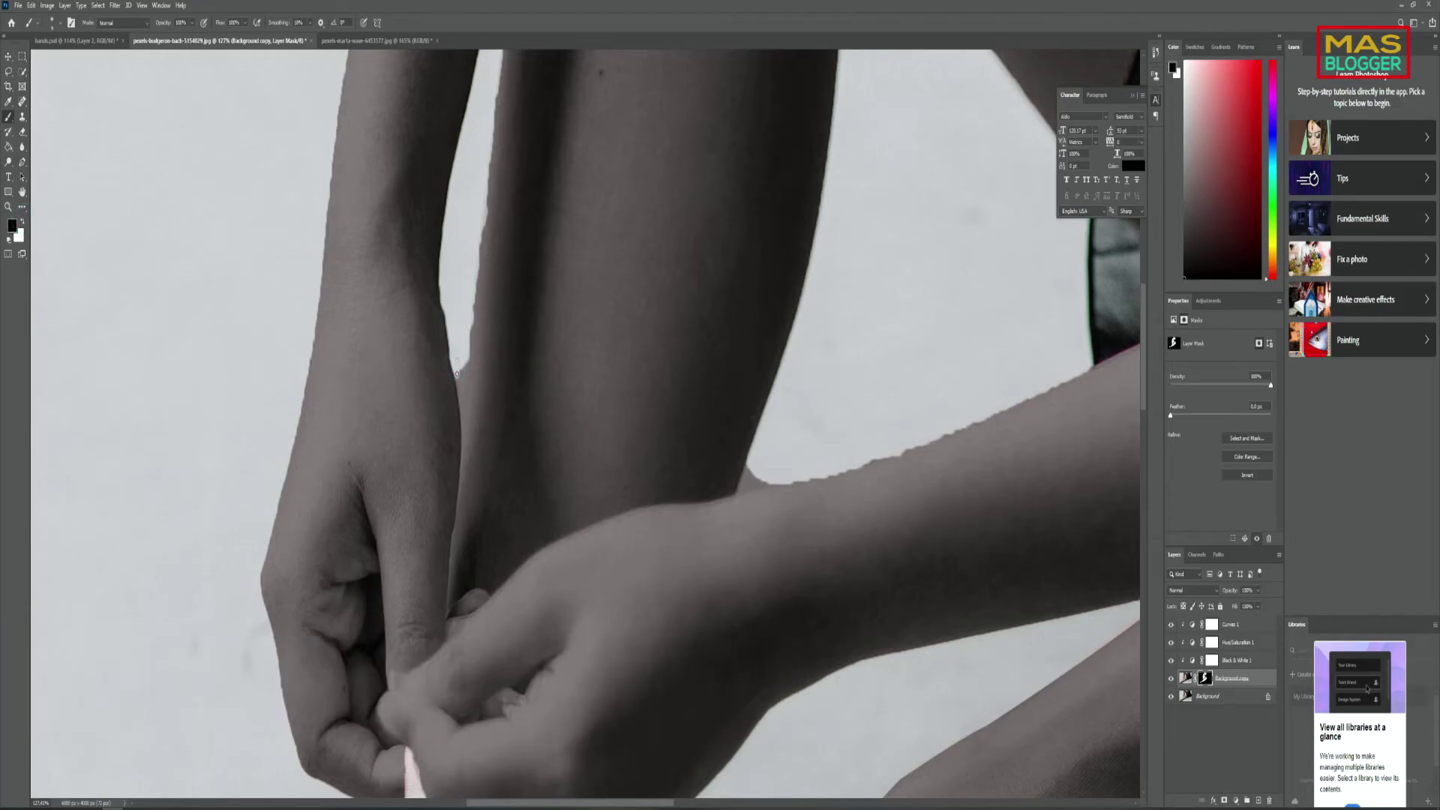
Paint the mask along the arm and leg edges, swapping between black and white
{"action": "mouse_move", "coordinate": [461, 405]}
{"action": "left_mouse_down"}
{"action": "mouse_move", "coordinate": [459, 371]}
{"action": "mouse_move", "coordinate": [463, 387]}
{"action": "left_mouse_up"}
{"action": "left_click_drag", "start_coordinate": [473, 302], "coordinate": [491, 145]}
{"action": "key", "text": "x"}
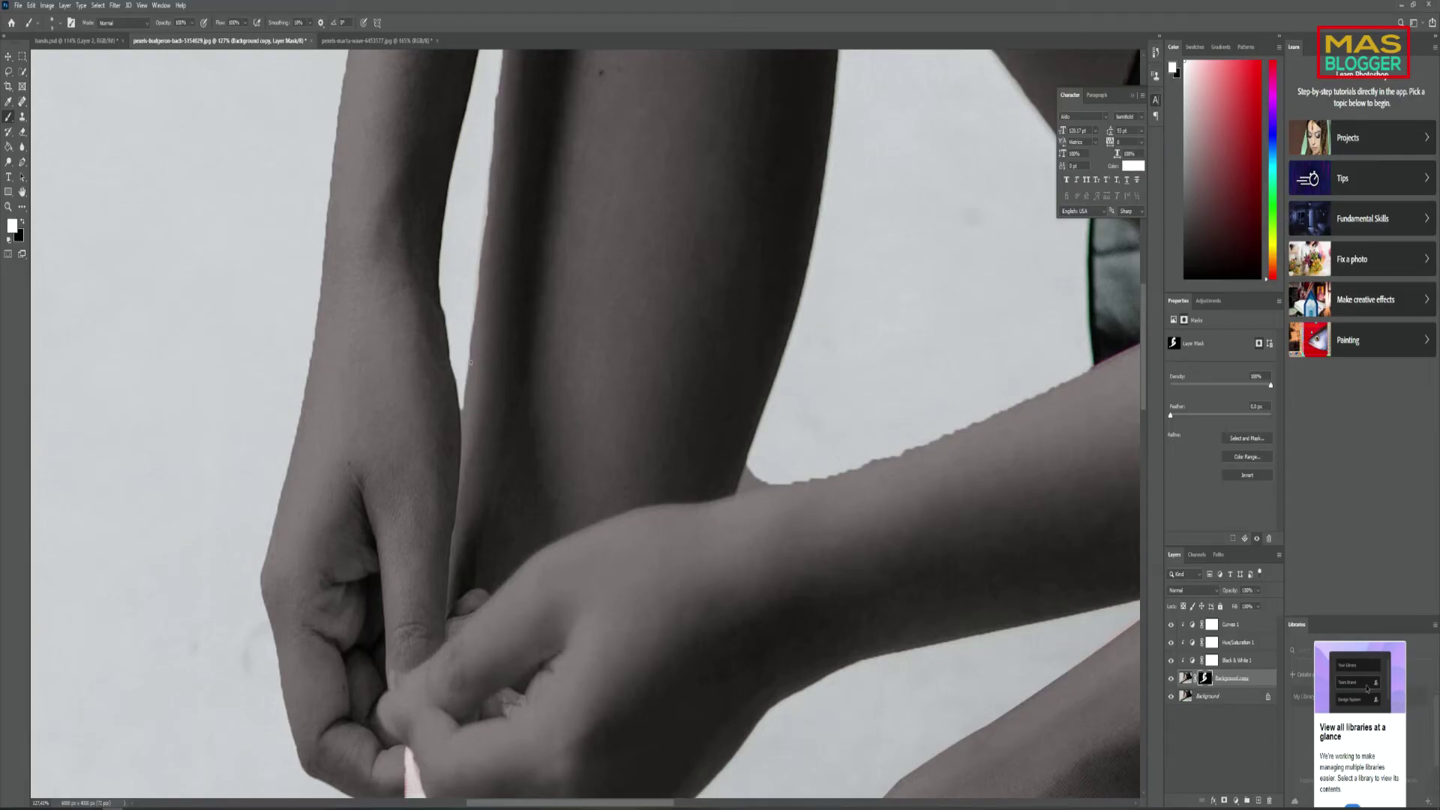
{"action": "left_click_drag", "start_coordinate": [471, 362], "coordinate": [472, 348]}
{"action": "scroll", "coordinate": [514, 158], "scroll_direction": "up", "scroll_amount": 3}
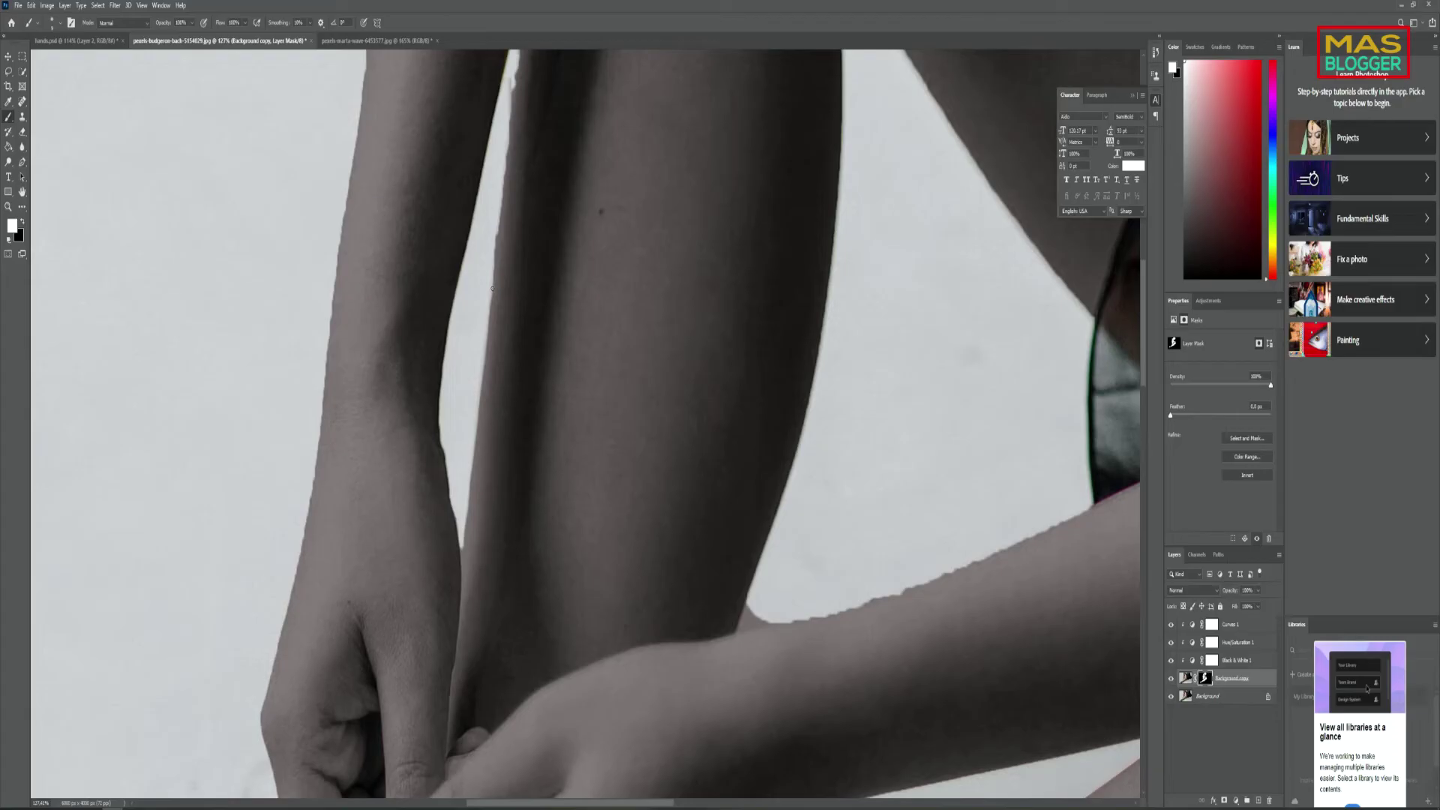
{"action": "key", "text": "x"}
{"action": "scroll", "coordinate": [505, 146], "scroll_direction": "up", "scroll_amount": 3}
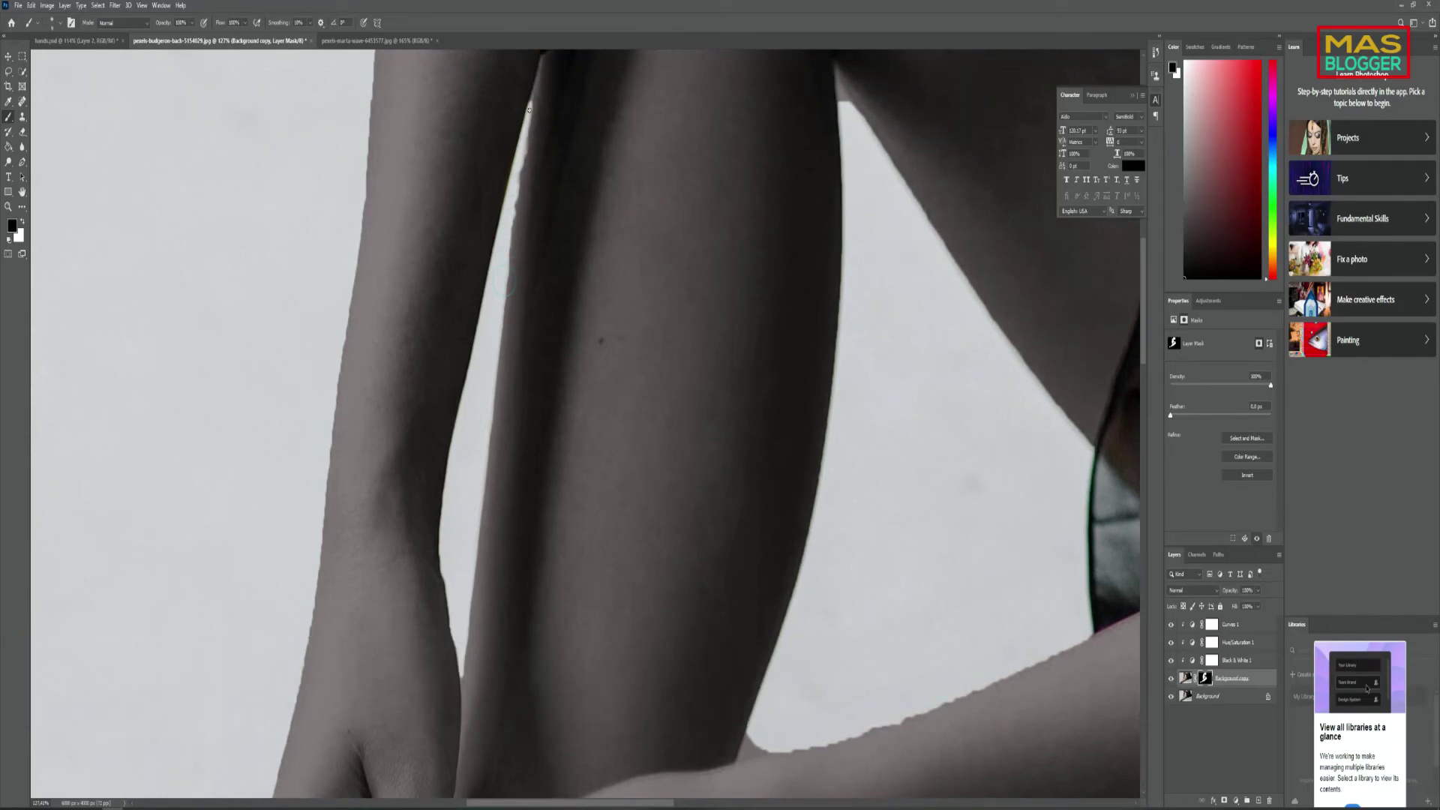
{"action": "scroll", "coordinate": [547, 324], "scroll_direction": "up", "scroll_amount": 3}
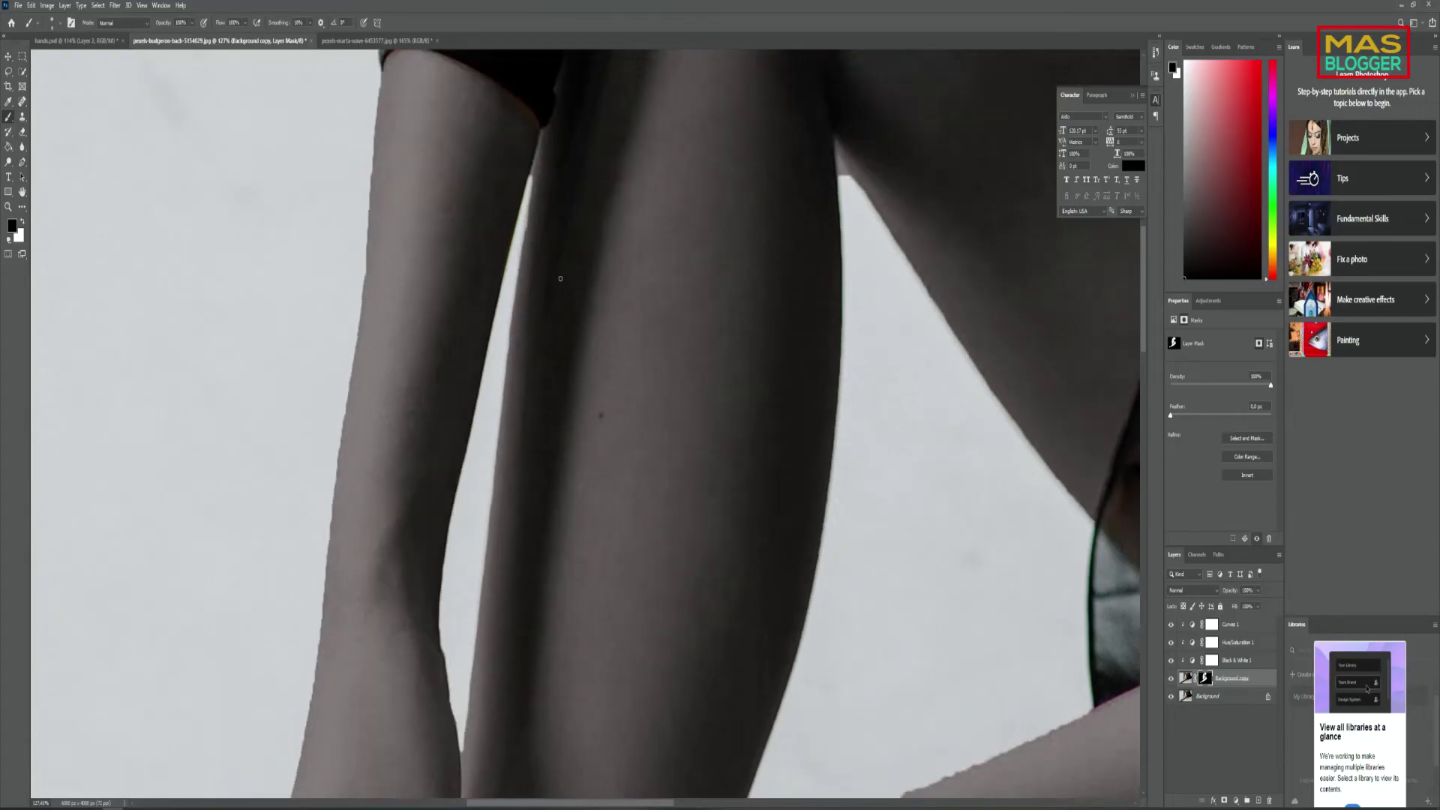
{"action": "scroll", "coordinate": [547, 324], "scroll_direction": "up", "scroll_amount": 1}
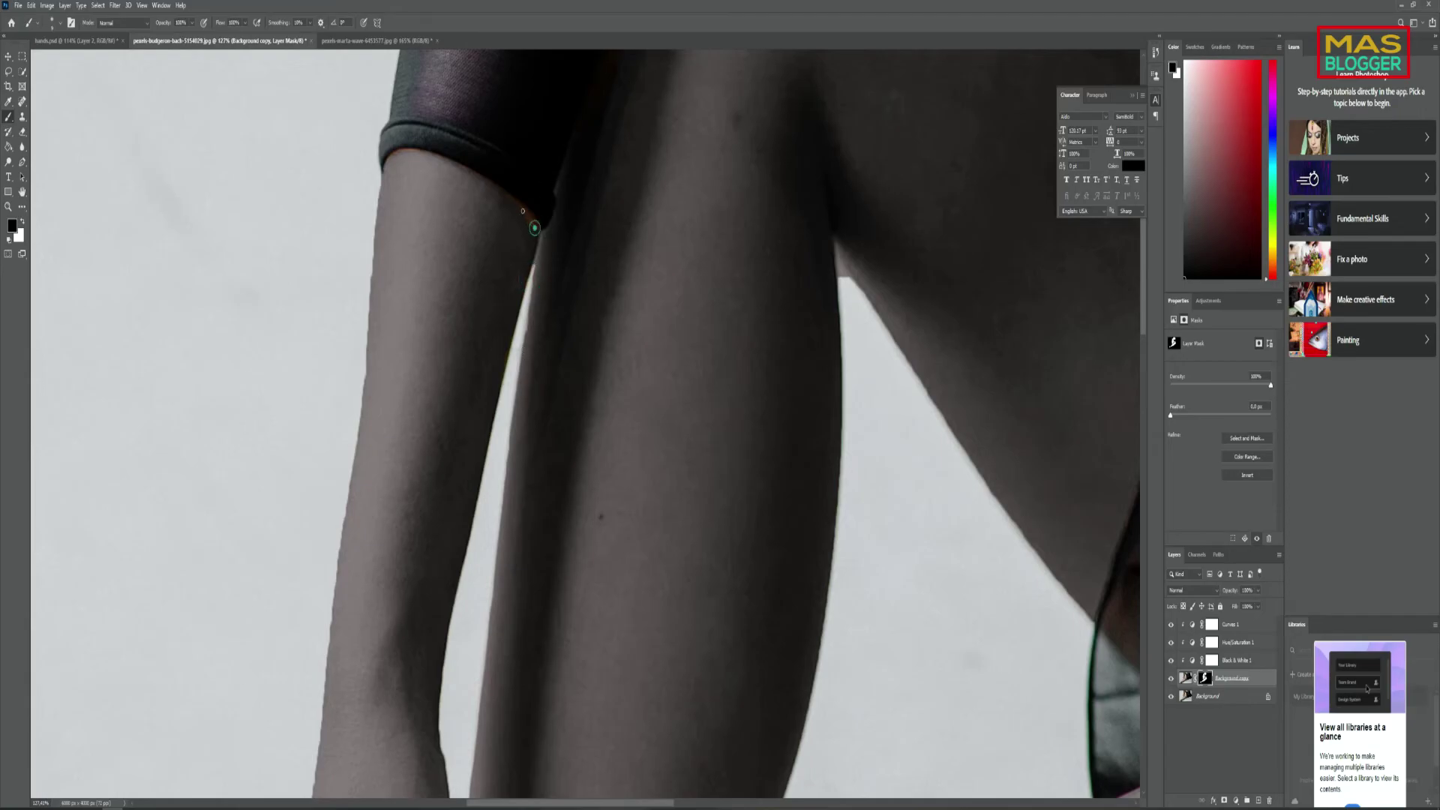
{"action": "key", "text": "x"}
Paint black on the mask with an enlarged brush to remove darkening from the pink strap tip
{"action": "scroll", "coordinate": [494, 190], "scroll_direction": "down", "scroll_amount": 1}
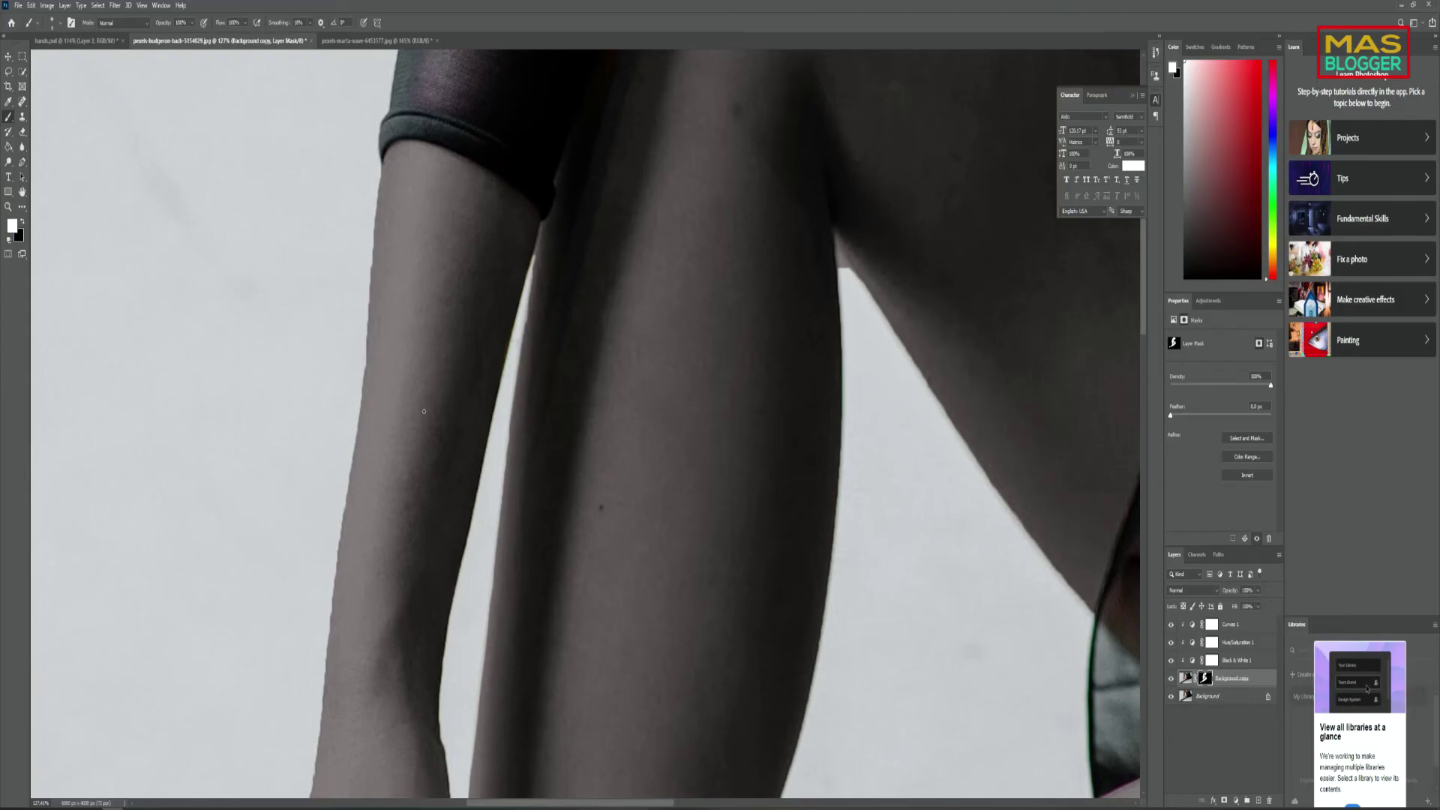
{"action": "scroll", "coordinate": [471, 248], "scroll_direction": "down", "scroll_amount": 3}
{"action": "scroll", "coordinate": [448, 305], "scroll_direction": "down", "scroll_amount": 3}
{"action": "scroll", "coordinate": [426, 363], "scroll_direction": "down", "scroll_amount": 3}
{"action": "scroll", "coordinate": [402, 420], "scroll_direction": "down", "scroll_amount": 4}
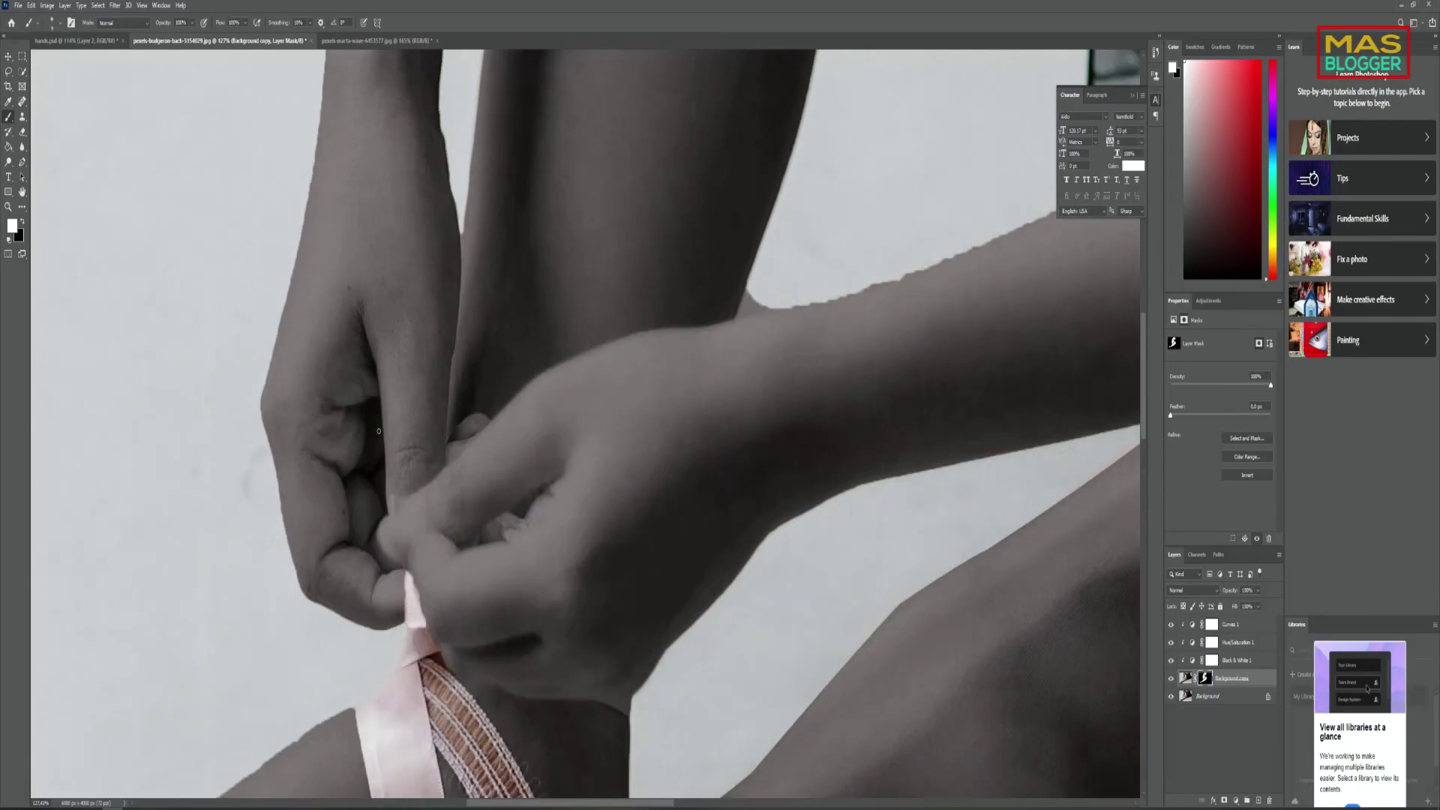
{"action": "scroll", "coordinate": [377, 435], "scroll_direction": "down", "scroll_amount": 2}
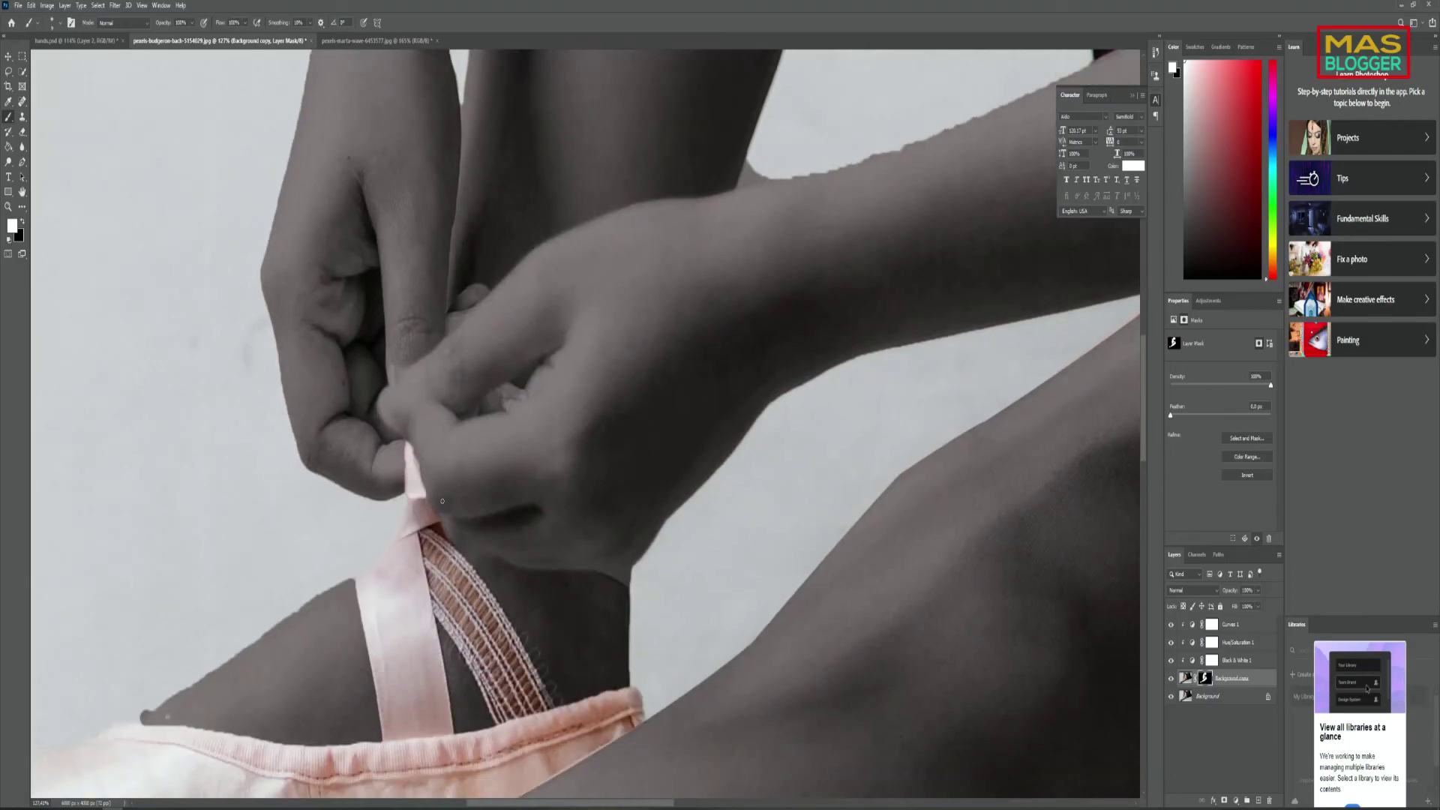
{"action": "key", "text": "bracketright"}
{"action": "key", "text": "bracketright"}
{"action": "key", "text": "bracketright"}
{"action": "key", "text": "x"}
{"action": "left_click", "coordinate": [422, 486]}
{"action": "key", "text": "bracketright"}
{"action": "key", "text": "x"}
Straighten the darkened leg's mask edge beside the ballet shoe strap
{"action": "scroll", "coordinate": [409, 220], "scroll_direction": "down", "scroll_amount": 1}
{"action": "scroll", "coordinate": [409, 220], "scroll_direction": "down", "scroll_amount": 2}
{"action": "scroll", "coordinate": [409, 219], "scroll_direction": "down", "scroll_amount": 2}
{"action": "scroll", "coordinate": [409, 220], "scroll_direction": "down", "scroll_amount": 1}
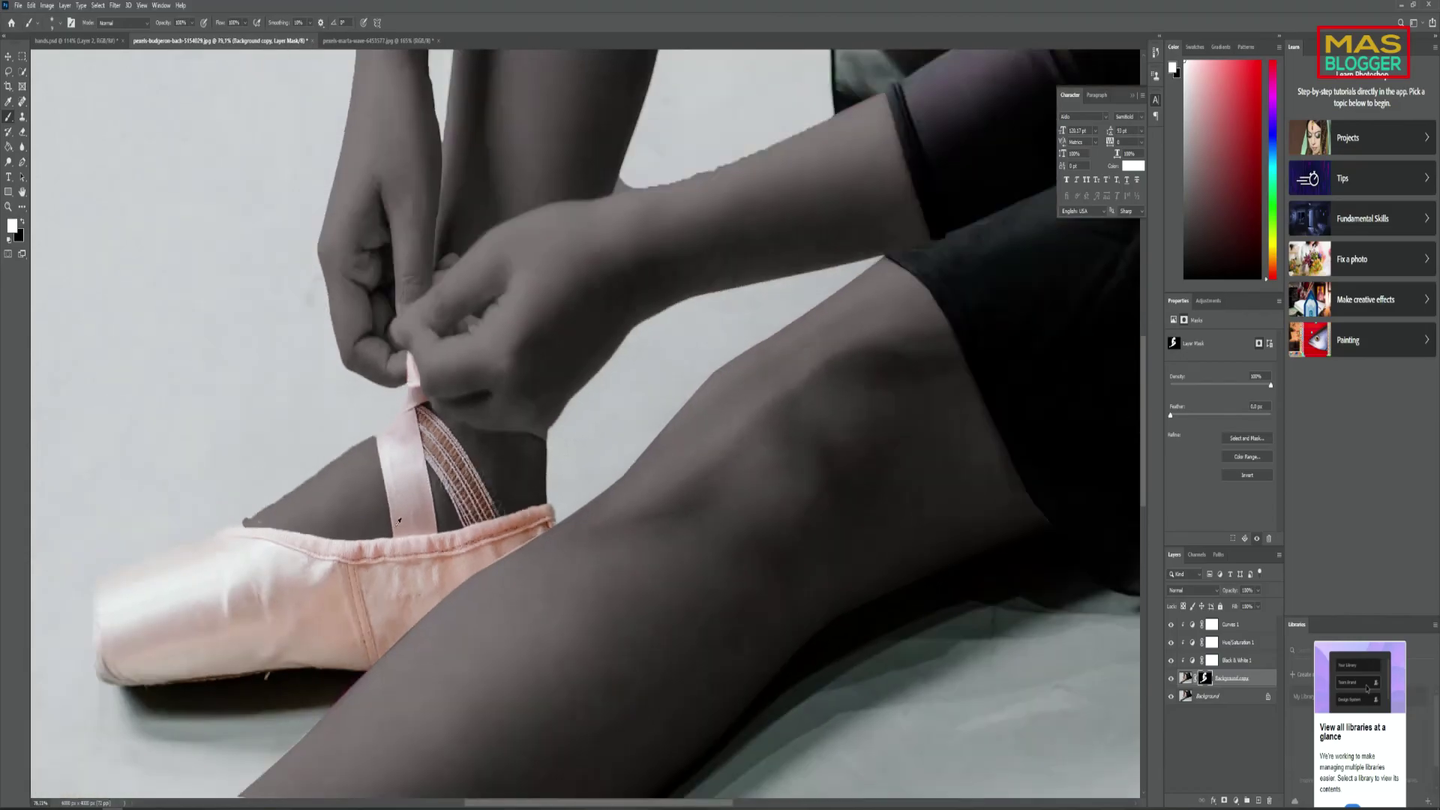
{"action": "scroll", "coordinate": [398, 521], "scroll_direction": "down", "scroll_amount": 2}
{"action": "scroll", "coordinate": [359, 519], "scroll_direction": "up", "scroll_amount": 3}
{"action": "scroll", "coordinate": [338, 518], "scroll_direction": "up", "scroll_amount": 3}
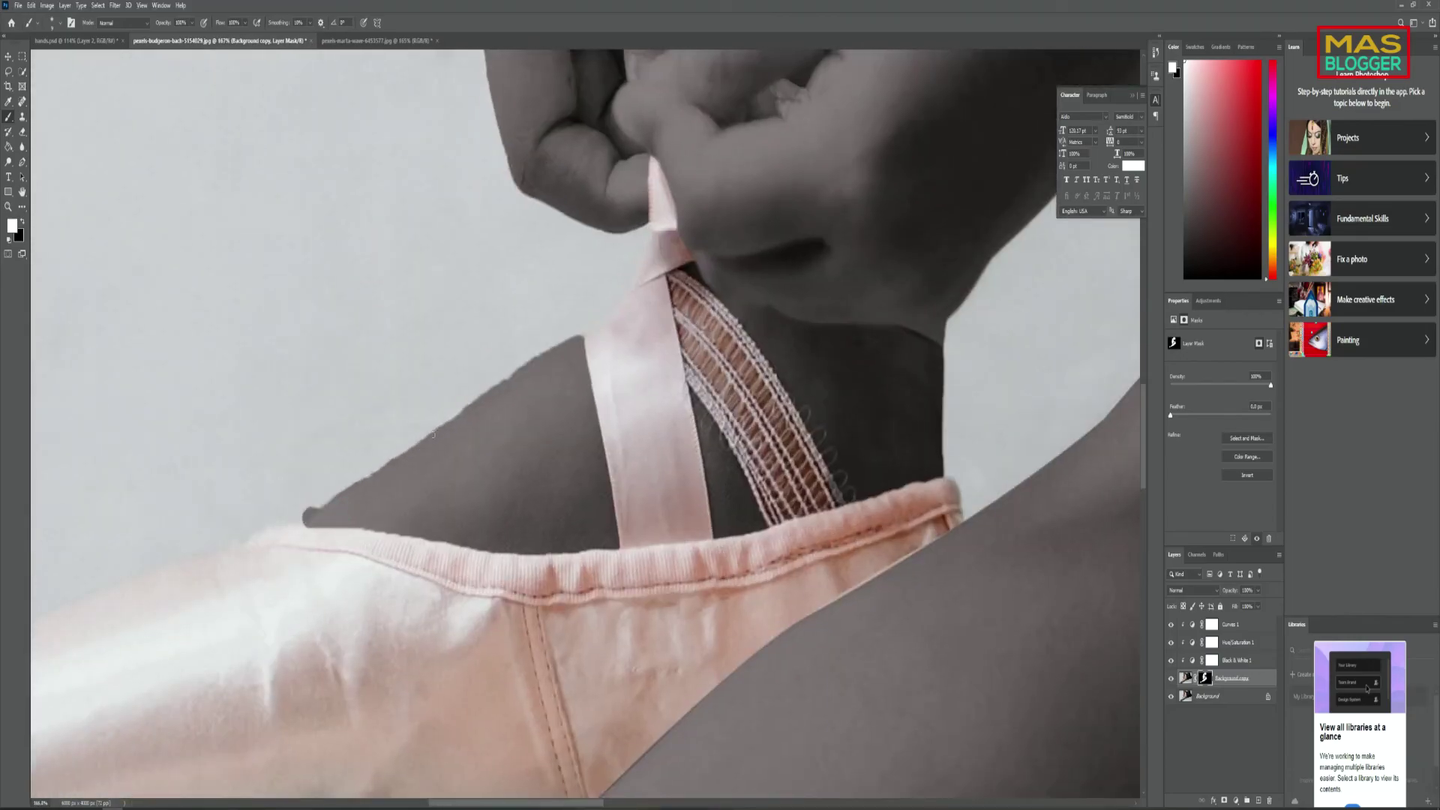
{"action": "left_click", "coordinate": [443, 430], "text": "shift"}
{"action": "scroll", "coordinate": [534, 426], "scroll_direction": "down", "scroll_amount": 3}
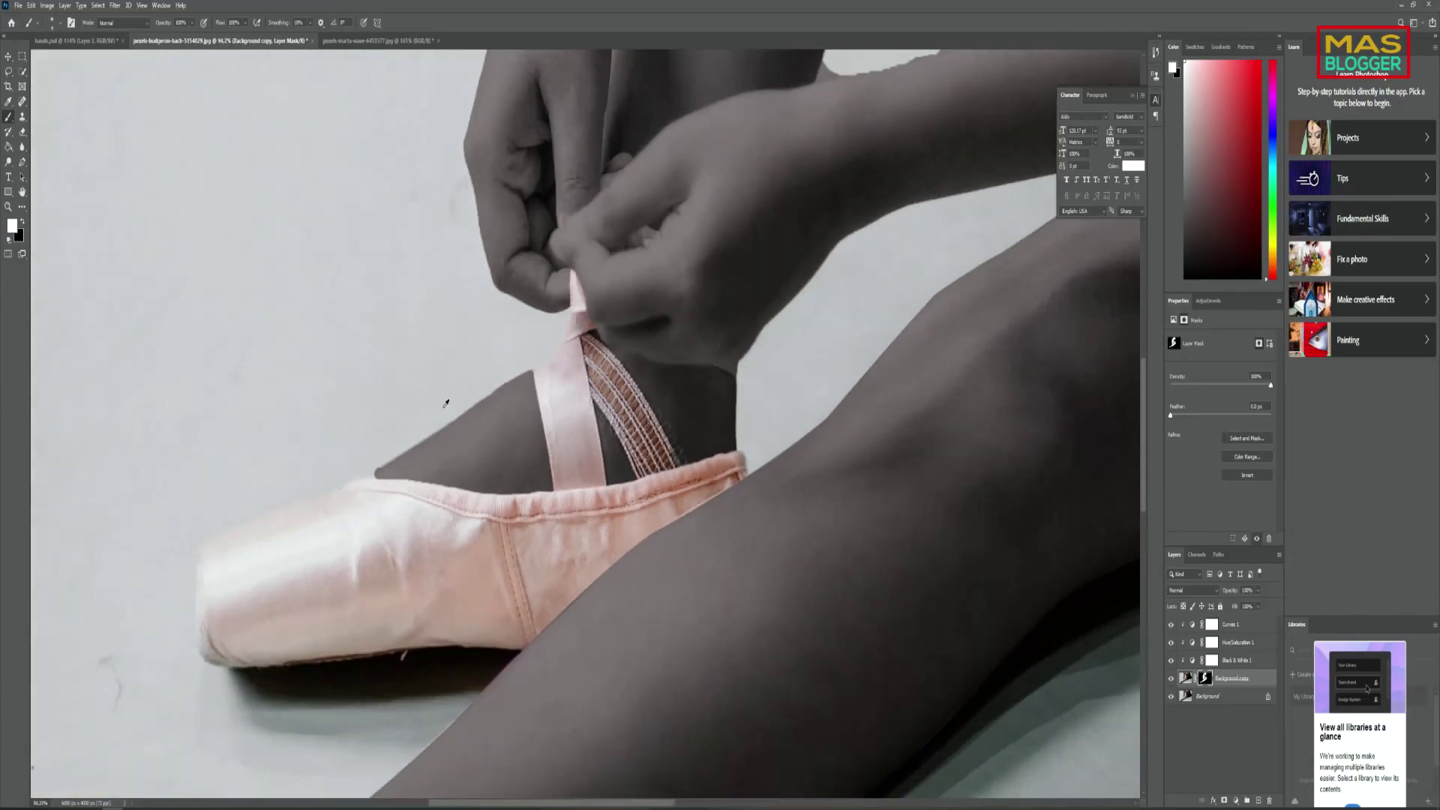
{"action": "scroll", "coordinate": [416, 380], "scroll_direction": "down", "scroll_amount": 3}
{"action": "scroll", "coordinate": [580, 264], "scroll_direction": "up", "scroll_amount": 4}
{"action": "scroll", "coordinate": [579, 263], "scroll_direction": "up", "scroll_amount": 5}
{"action": "left_click", "coordinate": [540, 398]}
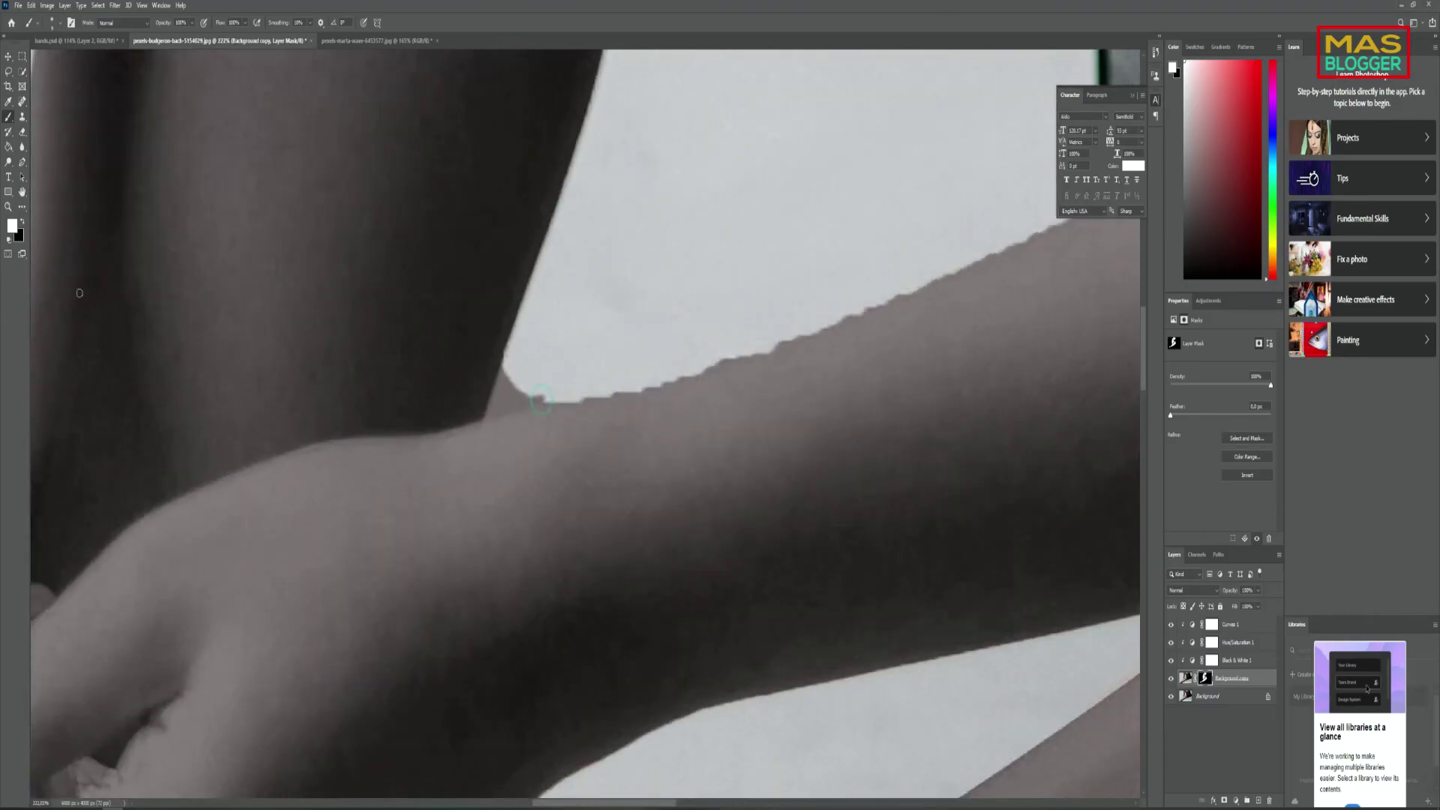
Paint black on the mask along the arm and torso edge to remove stray darkening
{"action": "left_click", "coordinate": [23, 223]}
{"action": "left_click_drag", "start_coordinate": [540, 400], "coordinate": [486, 413]}
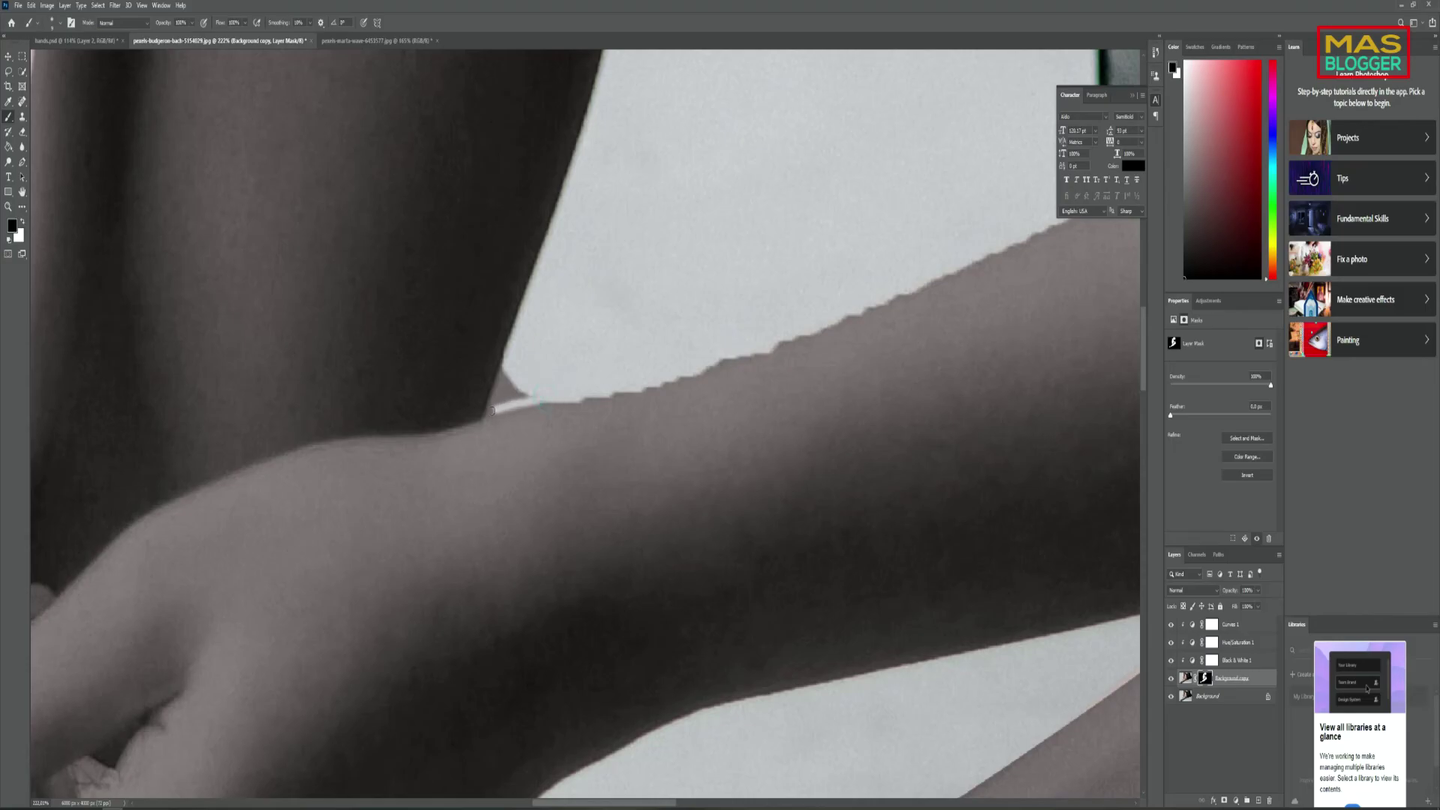
{"action": "left_click_drag", "start_coordinate": [505, 358], "coordinate": [505, 401]}
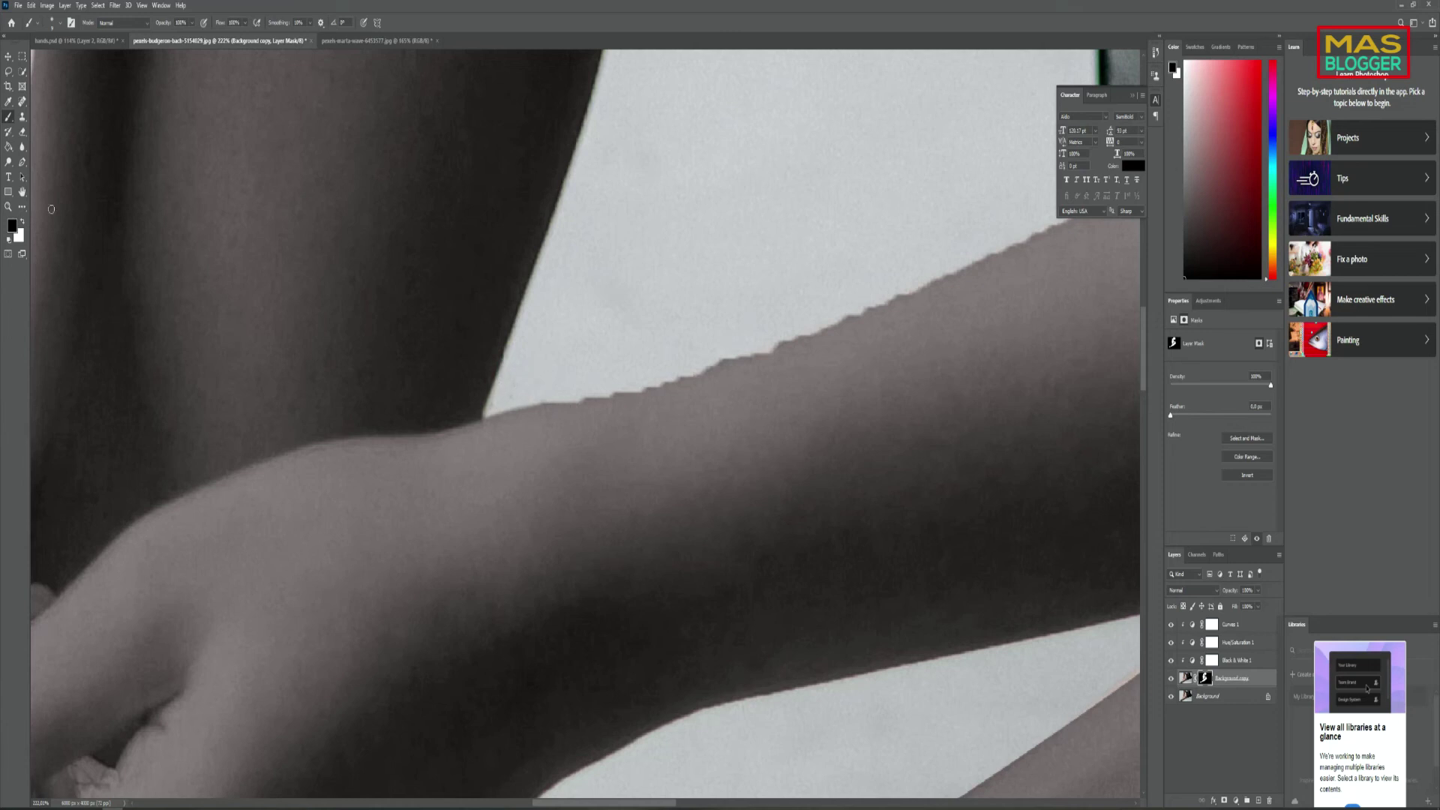
Paint white straight strokes smoothing the jagged arm edge up towards the sleeve
{"action": "left_click", "coordinate": [23, 221]}
{"action": "left_click", "coordinate": [692, 381], "text": "shift"}
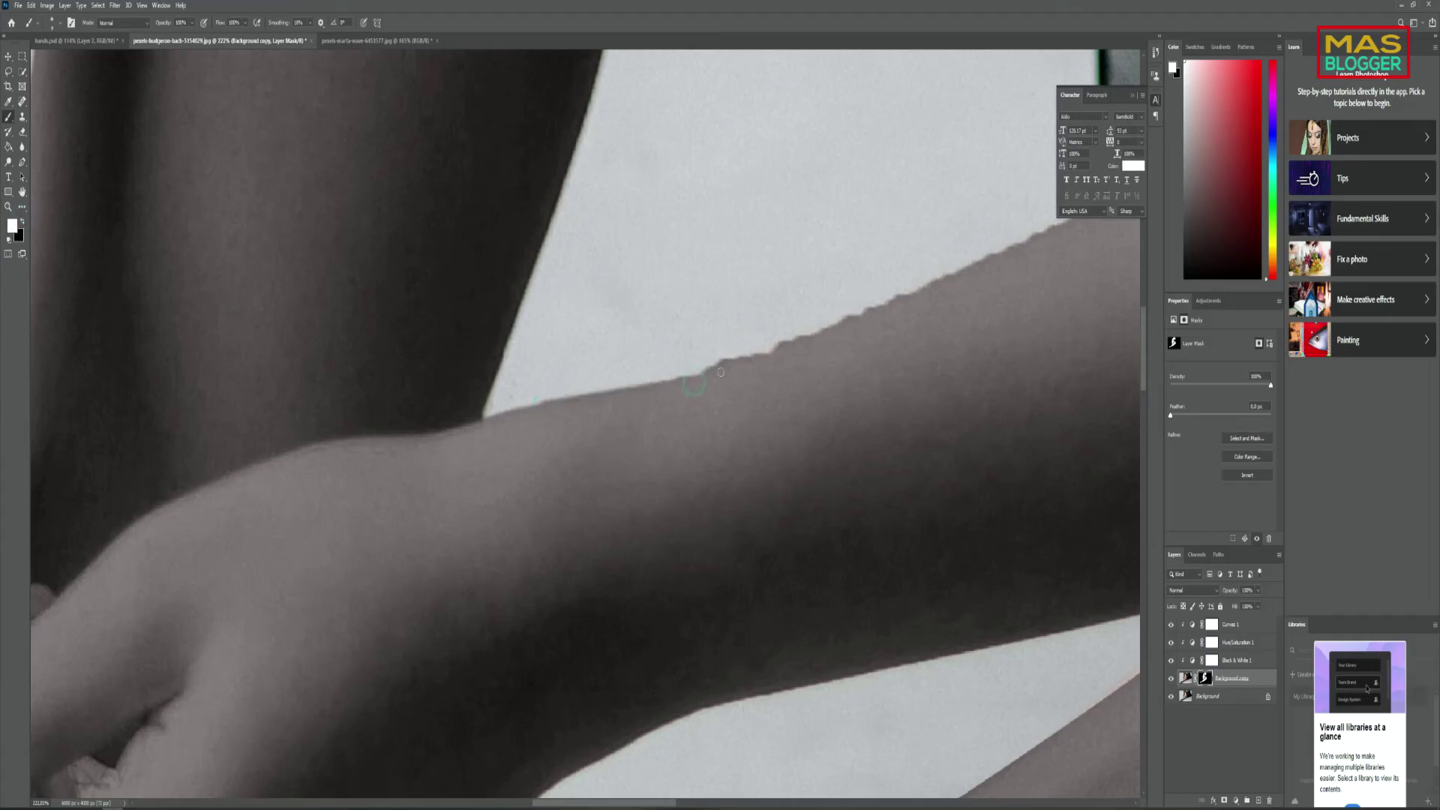
{"action": "left_click", "coordinate": [821, 334], "text": "shift"}
{"action": "scroll", "coordinate": [868, 341], "scroll_direction": "up", "scroll_amount": 1}
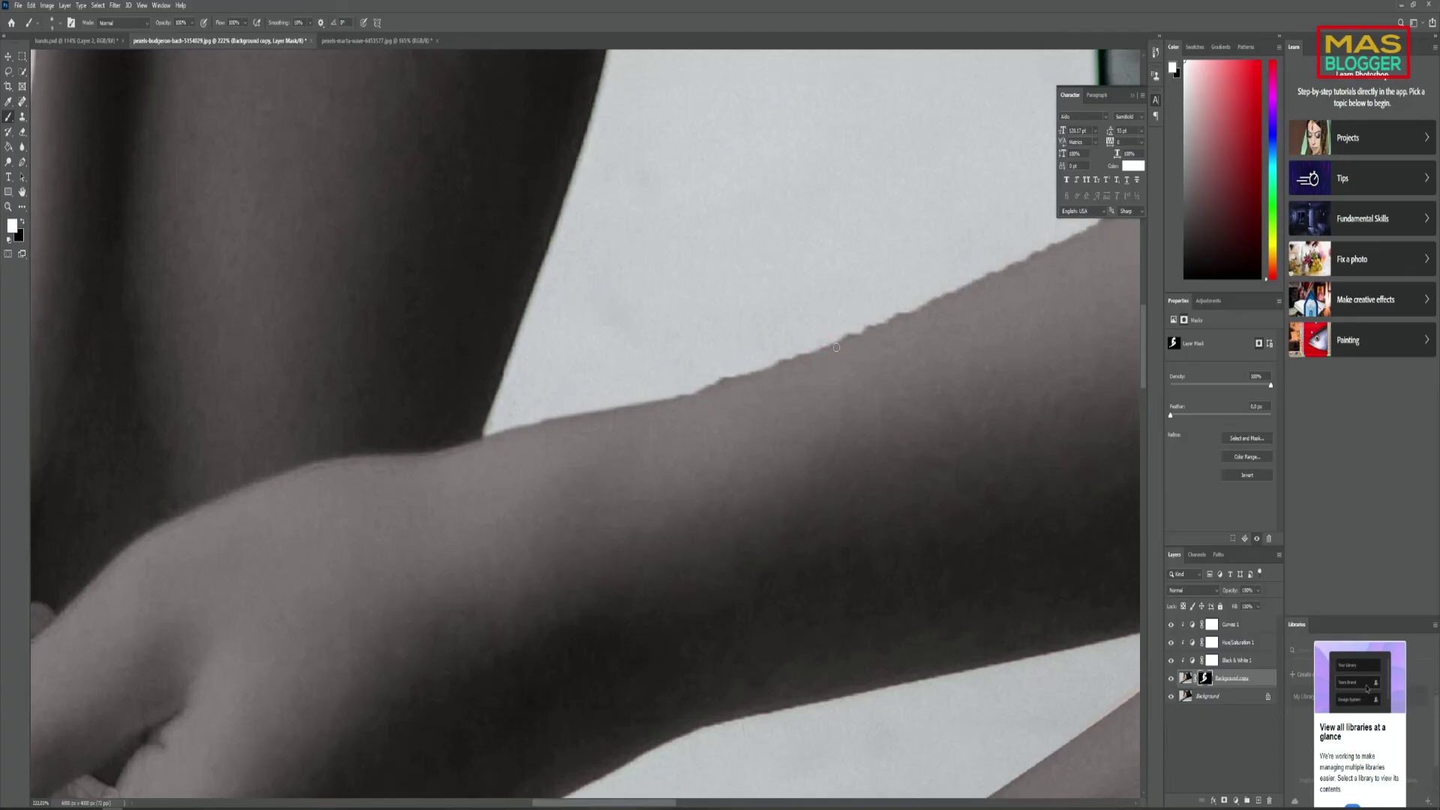
{"action": "left_click", "coordinate": [1043, 254], "text": "shift"}
Dismiss the Start menu and refine the mask along the arm's upper edge beside the sleeve band
{"action": "key", "text": "super"}
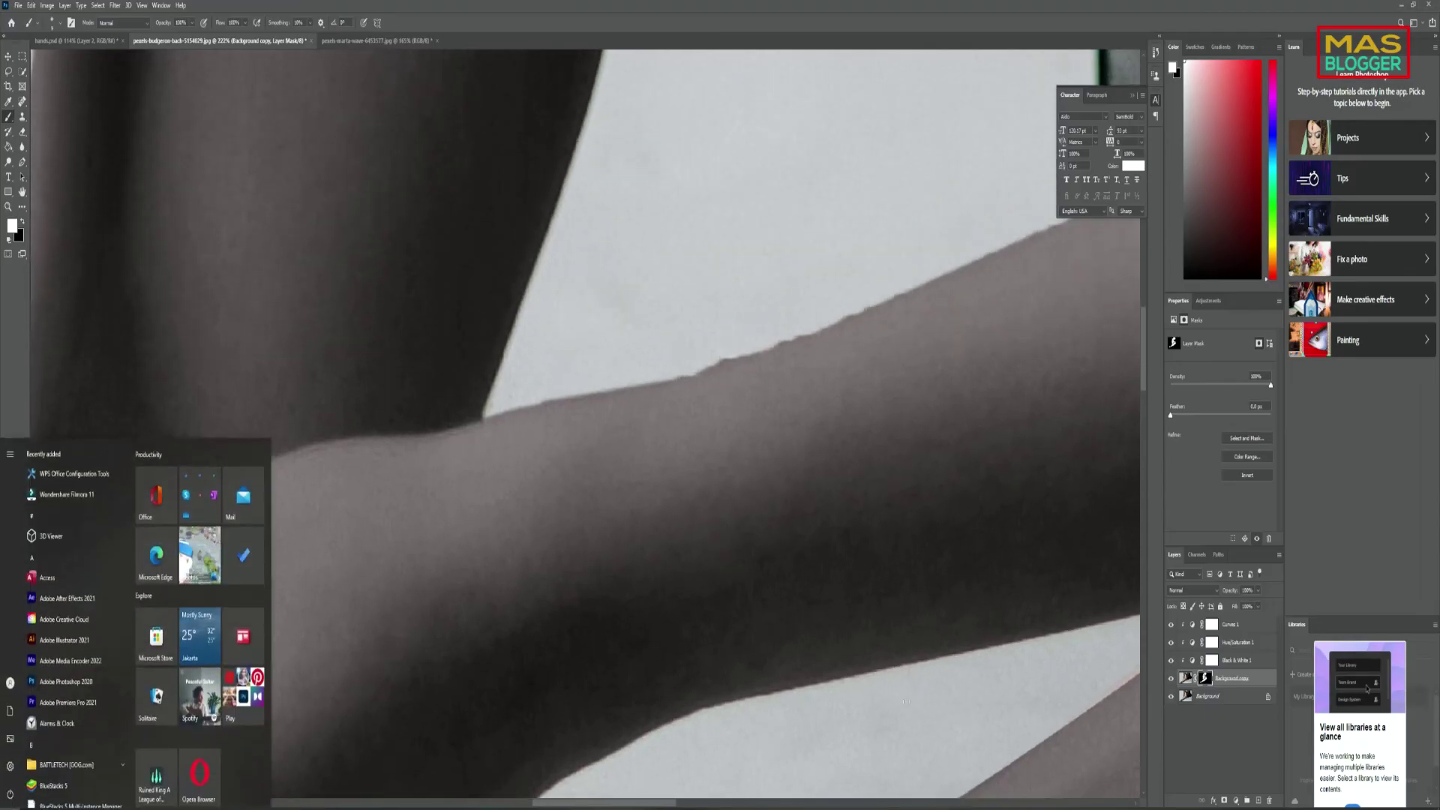
{"action": "left_click", "coordinate": [672, 806]}
{"action": "left_click_drag", "start_coordinate": [673, 804], "coordinate": [718, 805]}
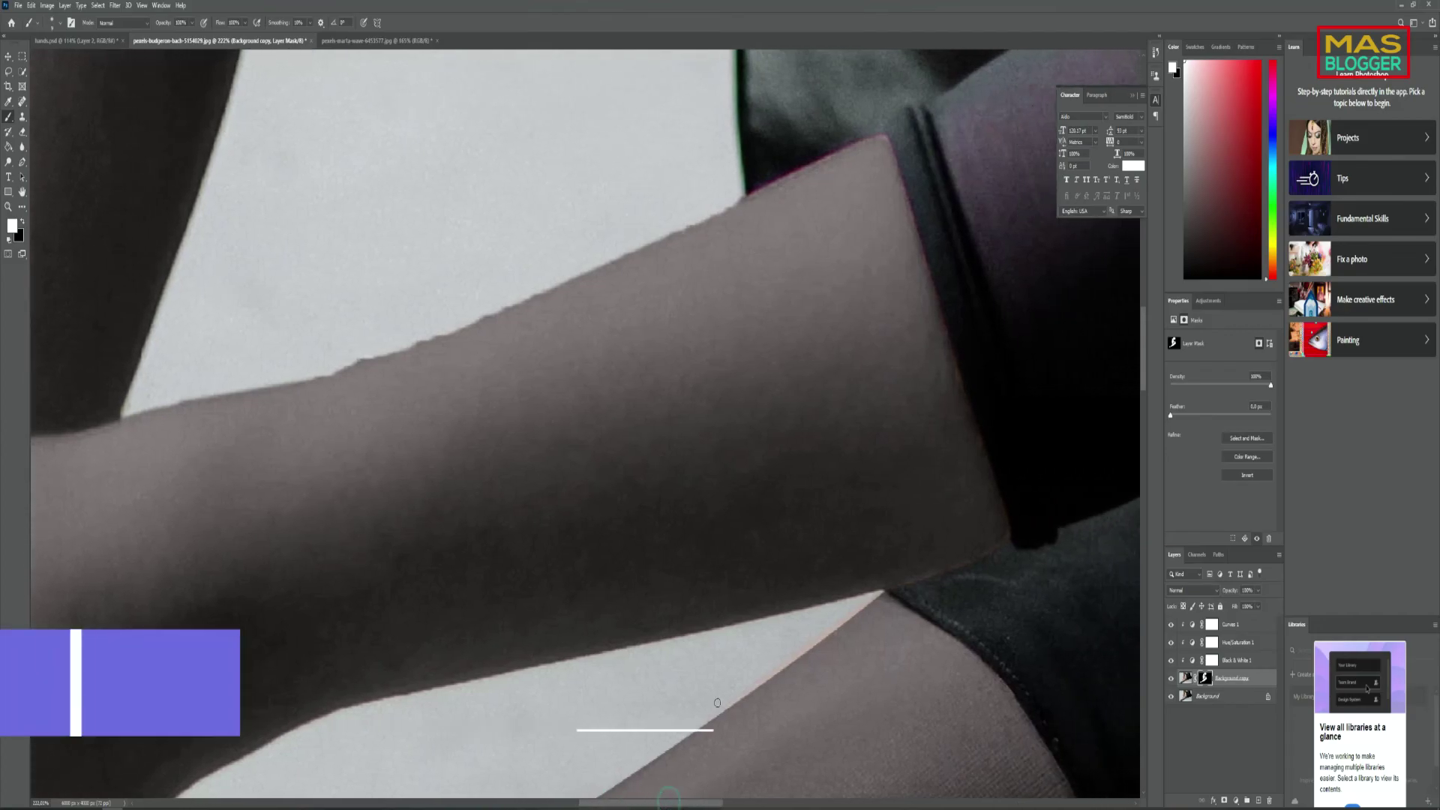
{"action": "scroll", "coordinate": [703, 421], "scroll_direction": "up", "scroll_amount": 3}
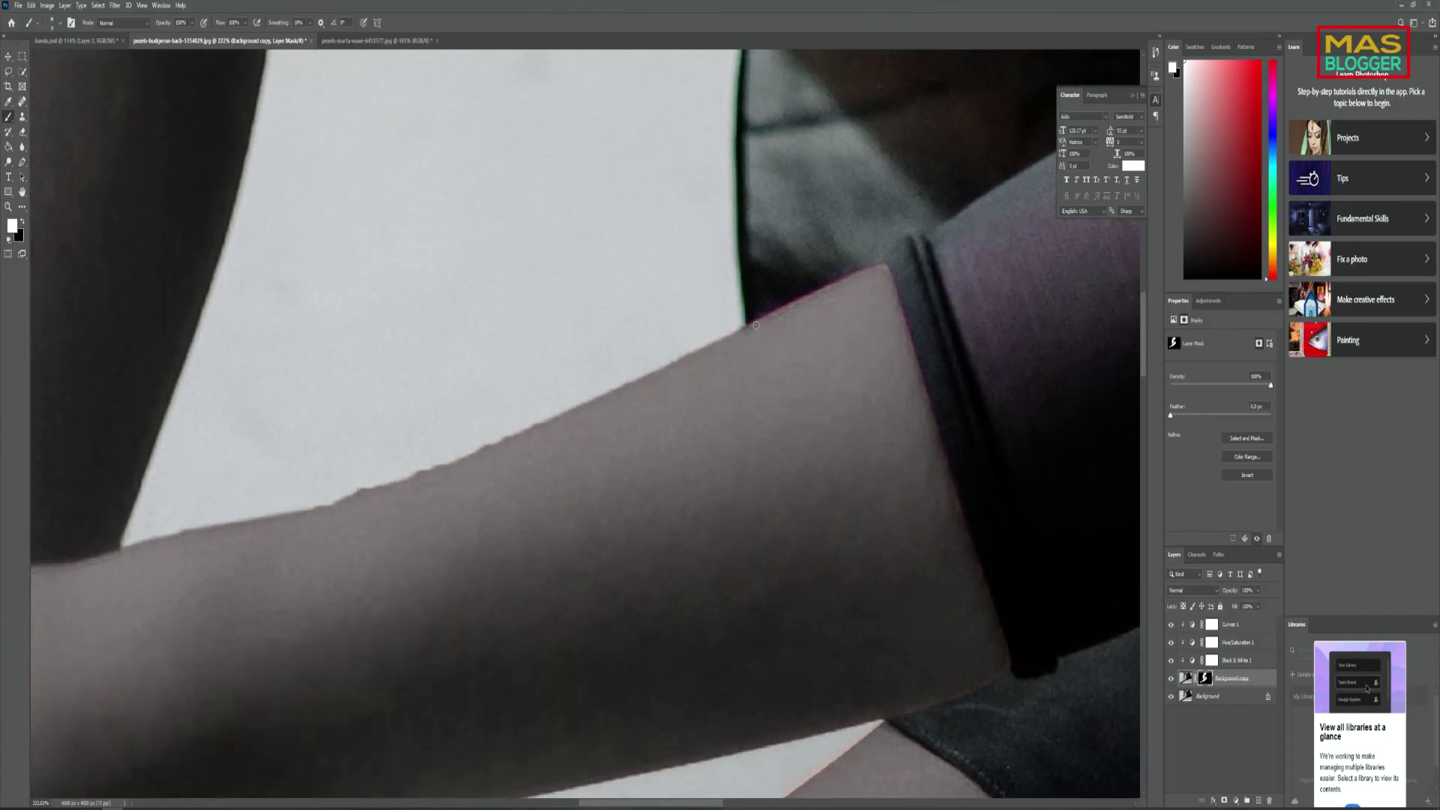
{"action": "left_click_drag", "start_coordinate": [753, 324], "coordinate": [800, 305]}
{"action": "mouse_move", "coordinate": [876, 272]}
{"action": "left_mouse_down"}
{"action": "mouse_move", "coordinate": [1006, 662]}
{"action": "mouse_move", "coordinate": [900, 712]}
{"action": "left_mouse_up"}
{"action": "key", "text": "x"}
{"action": "key", "text": "x"}
{"action": "left_click", "coordinate": [750, 326]}
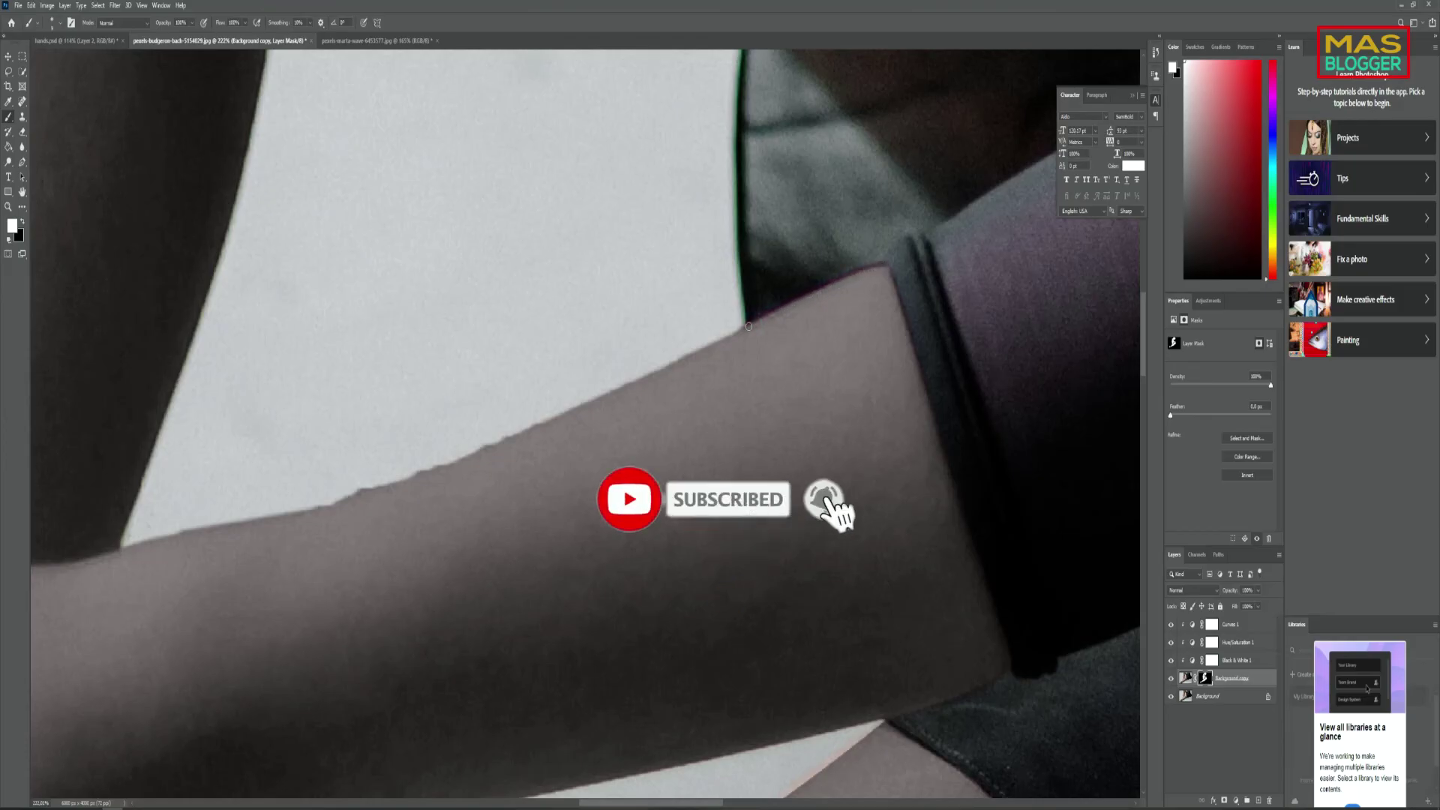
Zoom out and reposition the view onto the lower ballet shoe
{"action": "left_click_drag", "start_coordinate": [612, 352], "coordinate": [584, 258]}
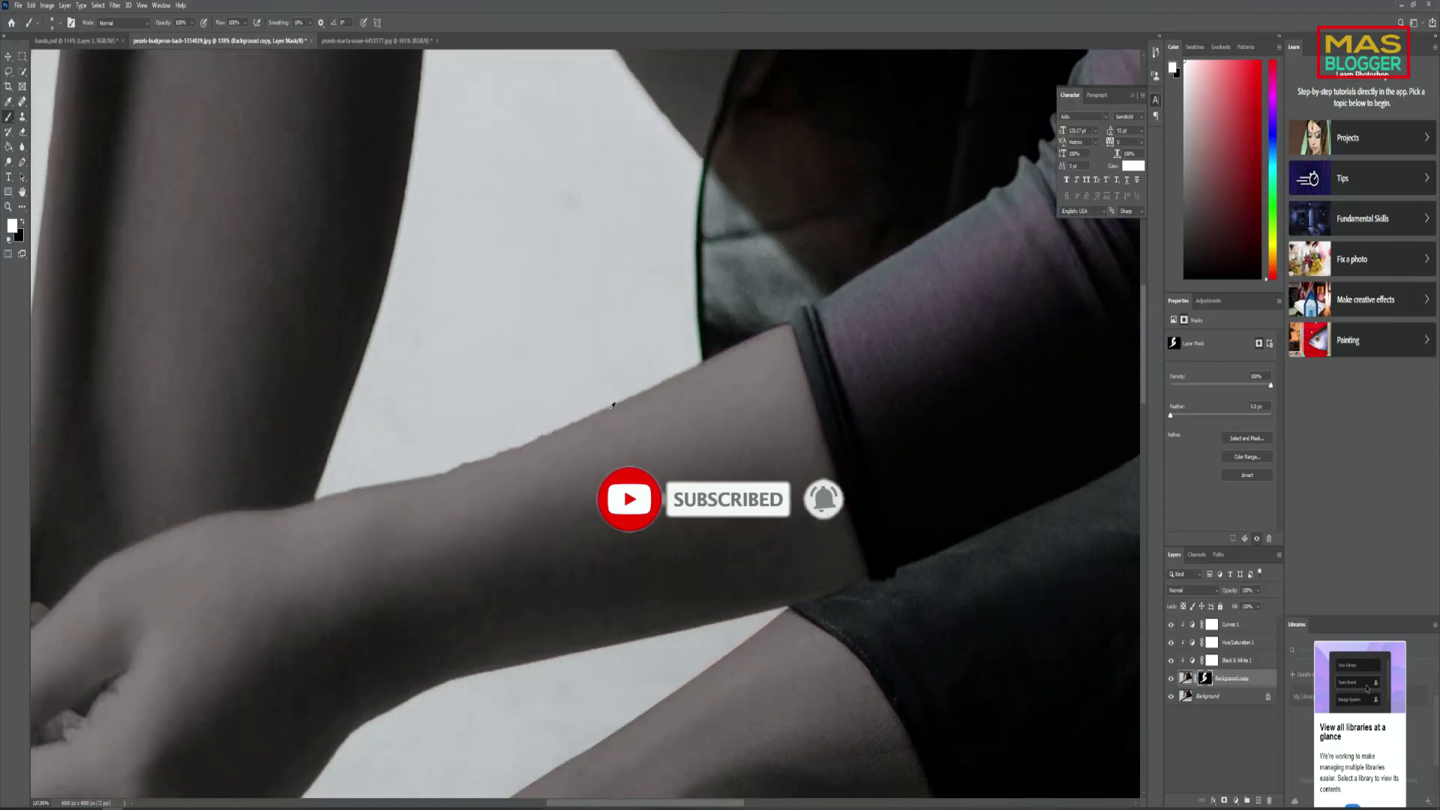
{"action": "scroll", "coordinate": [468, 304], "scroll_direction": "down", "scroll_amount": 3}
{"action": "scroll", "coordinate": [343, 606], "scroll_direction": "up", "scroll_amount": 2}
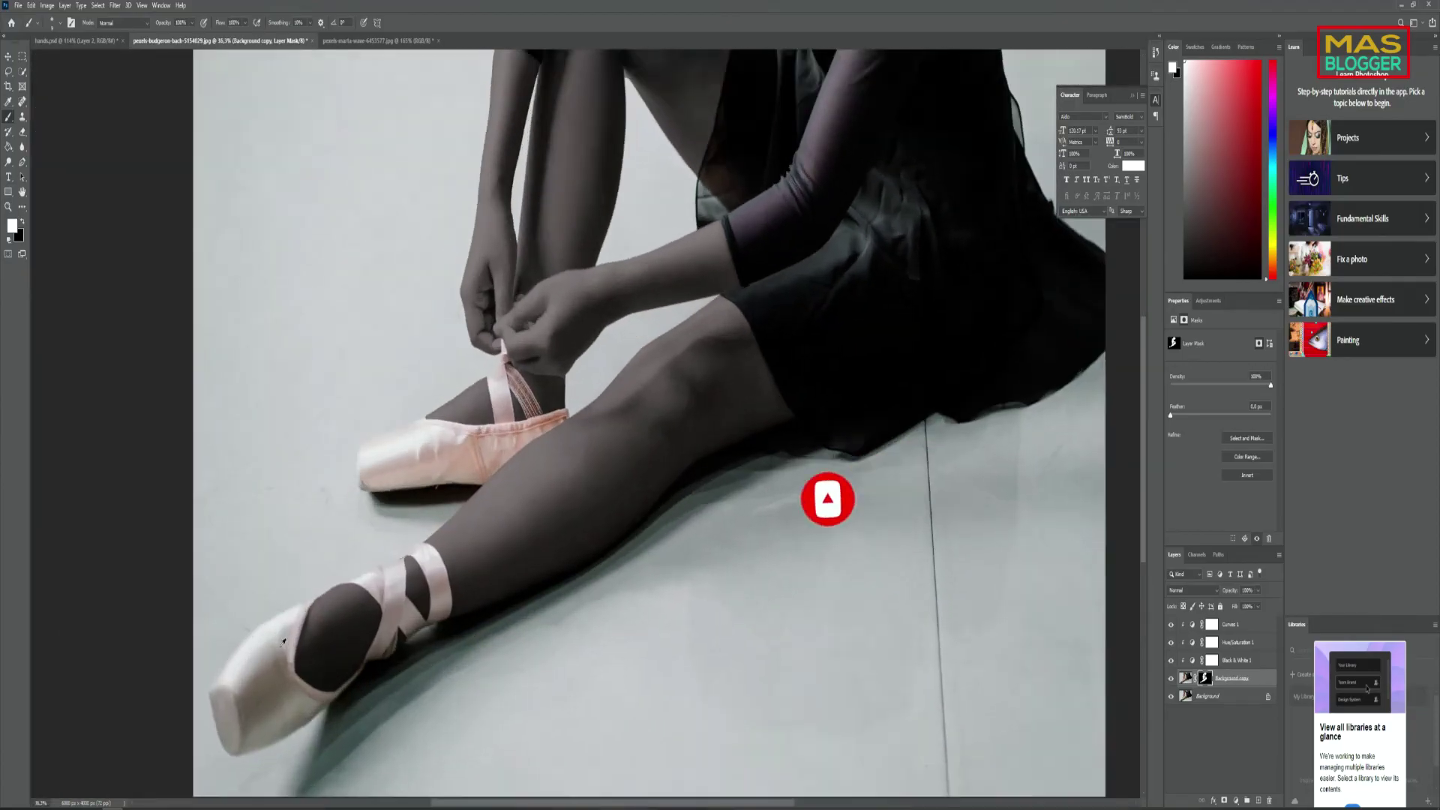
{"action": "scroll", "coordinate": [344, 606], "scroll_direction": "up", "scroll_amount": 2}
{"action": "scroll", "coordinate": [343, 605], "scroll_direction": "up", "scroll_amount": 2}
{"action": "scroll", "coordinate": [376, 574], "scroll_direction": "down", "scroll_amount": 2}
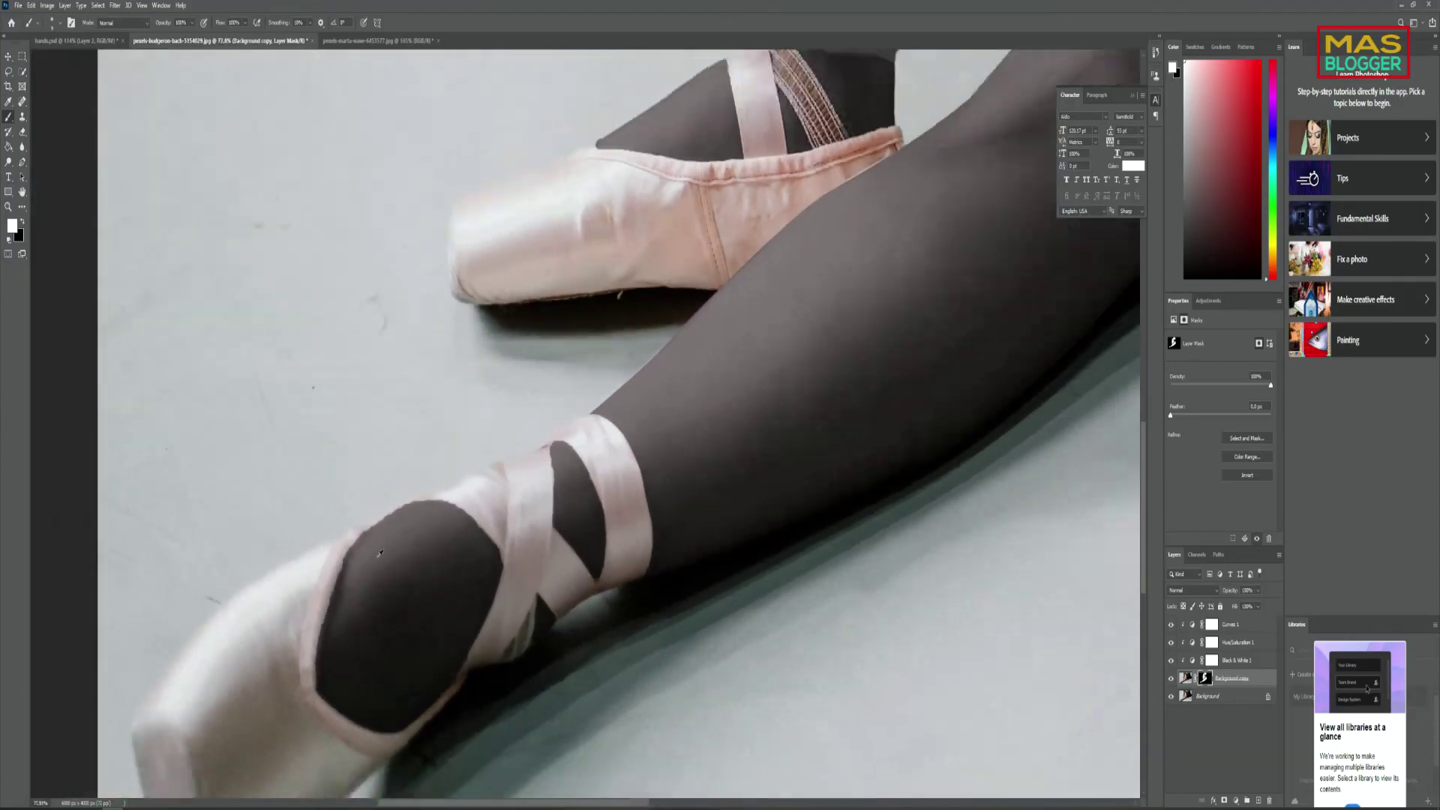
{"action": "scroll", "coordinate": [420, 517], "scroll_direction": "up", "scroll_amount": 2}
{"action": "scroll", "coordinate": [456, 468], "scroll_direction": "up", "scroll_amount": 2}
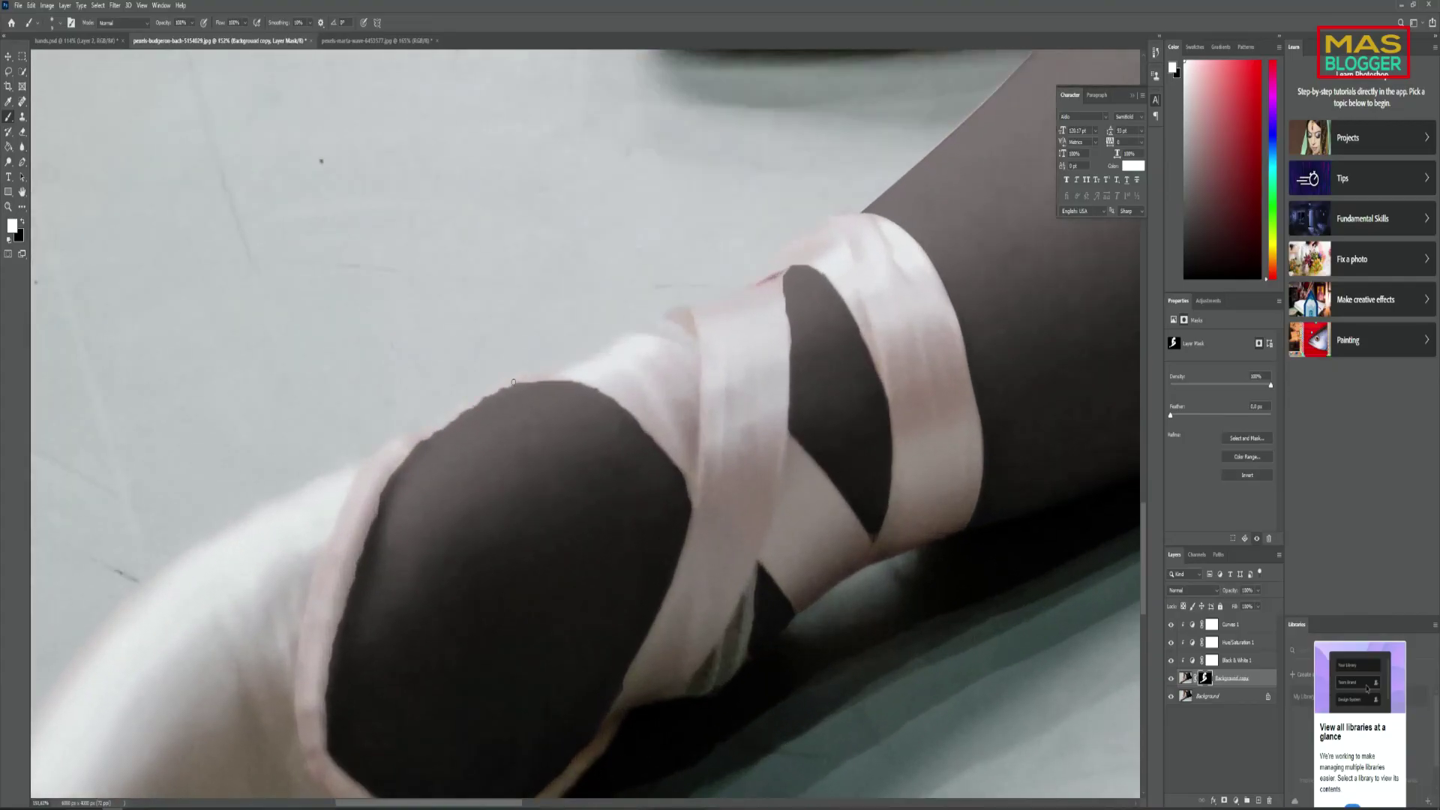
Mask out darkening around the shoe's dark patch, then touch up a missed spot near the ribbon
{"action": "key", "text": "x"}
{"action": "mouse_move", "coordinate": [517, 381]}
{"action": "left_mouse_down"}
{"action": "mouse_move", "coordinate": [404, 458]}
{"action": "mouse_move", "coordinate": [376, 500]}
{"action": "left_mouse_up"}
{"action": "left_click_drag", "start_coordinate": [337, 626], "coordinate": [330, 659]}
{"action": "scroll", "coordinate": [323, 714], "scroll_direction": "down", "scroll_amount": 5}
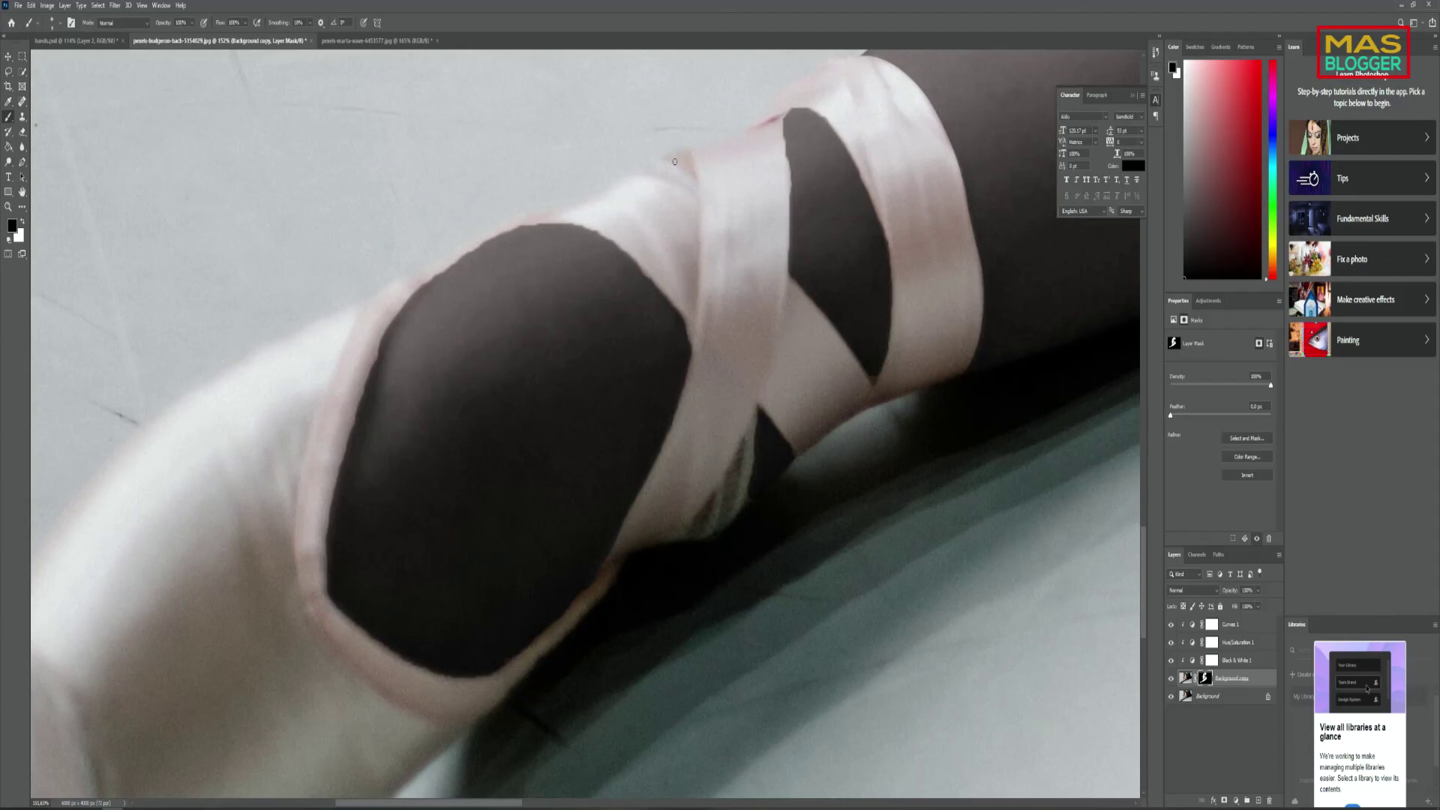
{"action": "key", "text": "x"}
{"action": "left_click_drag", "start_coordinate": [676, 161], "coordinate": [686, 174]}
{"action": "scroll", "coordinate": [504, 617], "scroll_direction": "down", "scroll_amount": 1}
{"action": "scroll", "coordinate": [492, 421], "scroll_direction": "down", "scroll_amount": 3}
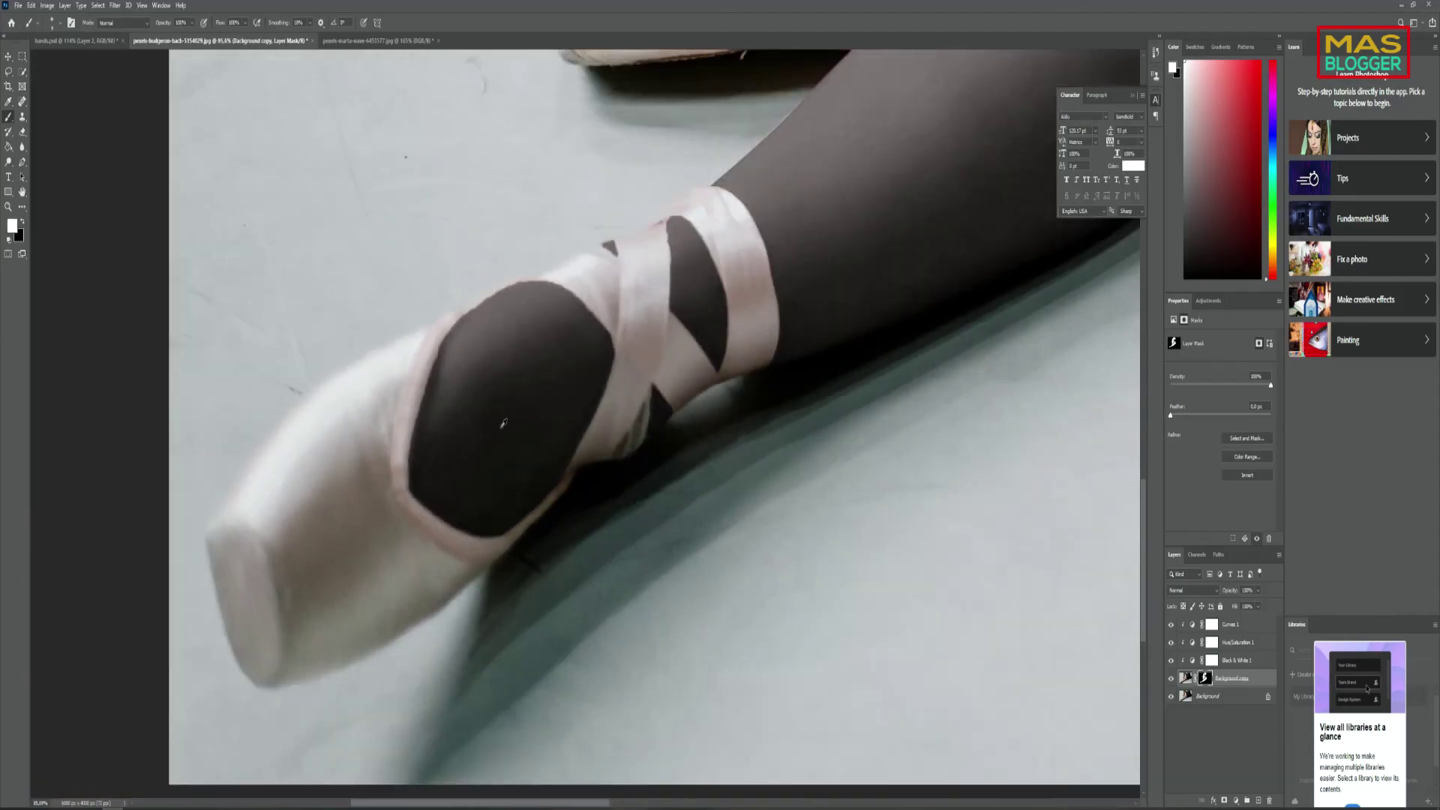
{"action": "scroll", "coordinate": [480, 443], "scroll_direction": "down", "scroll_amount": 3}
{"action": "scroll", "coordinate": [480, 443], "scroll_direction": "down", "scroll_amount": 3}
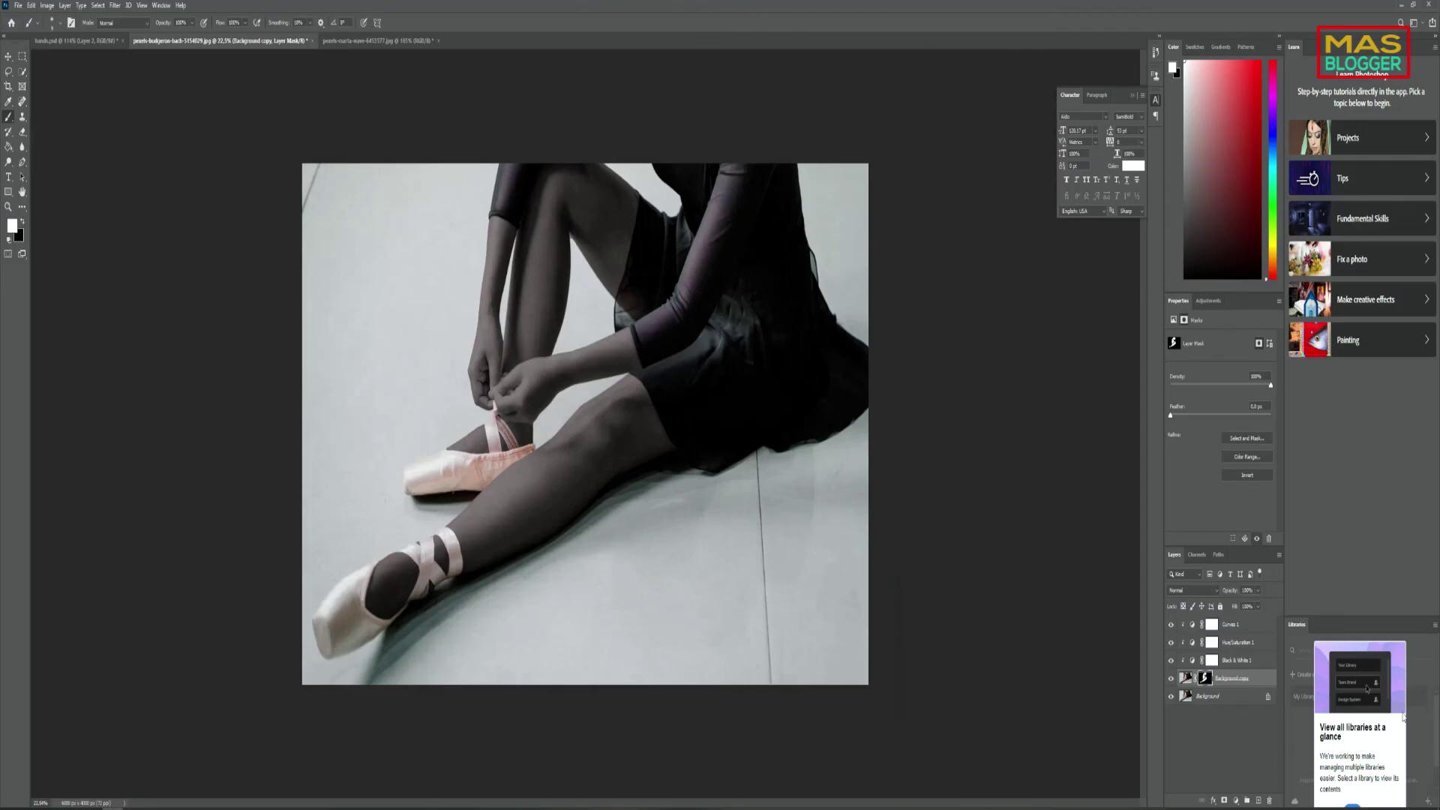
Stamp all visible layers into a new Layer 1 at the top of the stack
{"action": "left_click", "coordinate": [1231, 697]}
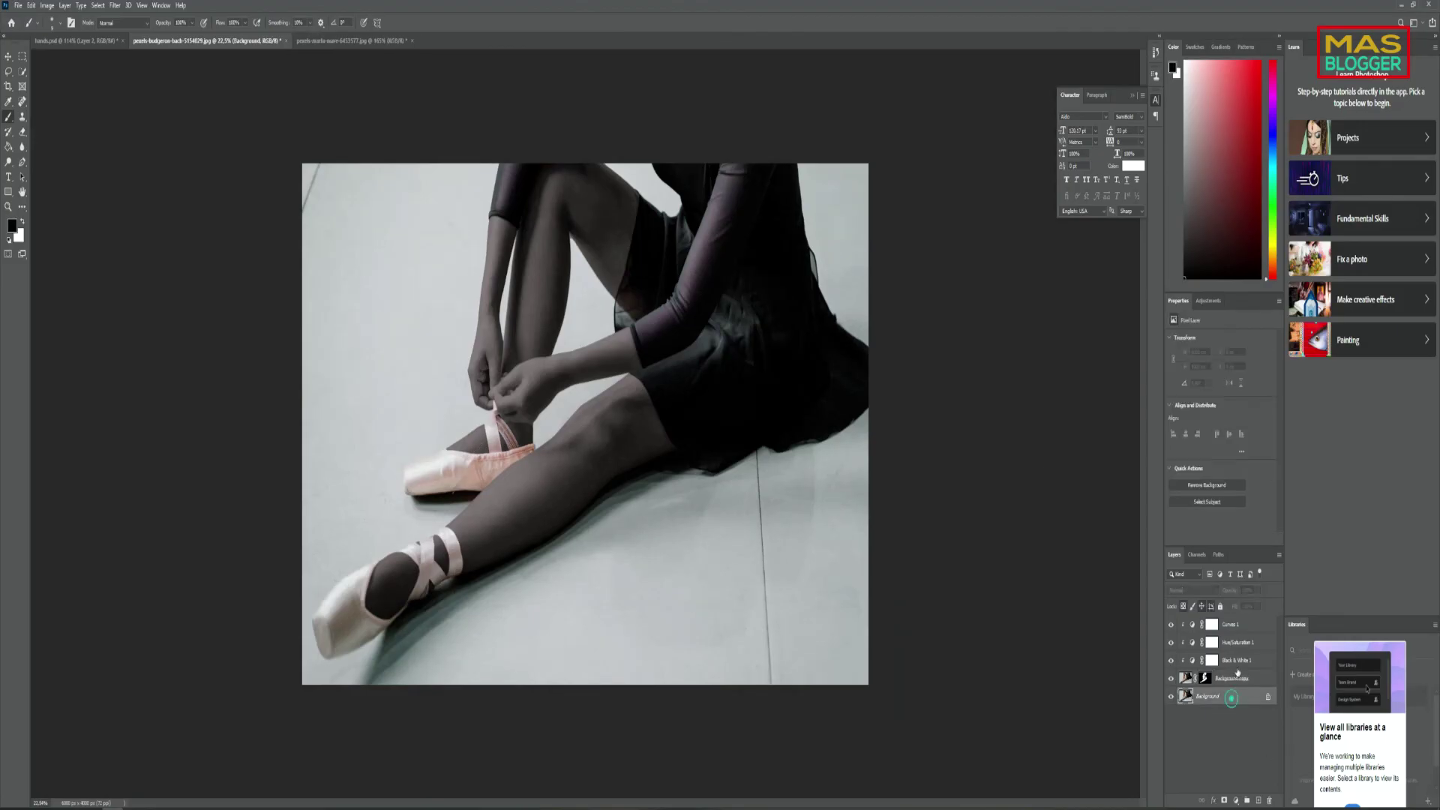
{"action": "left_click", "coordinate": [1246, 625]}
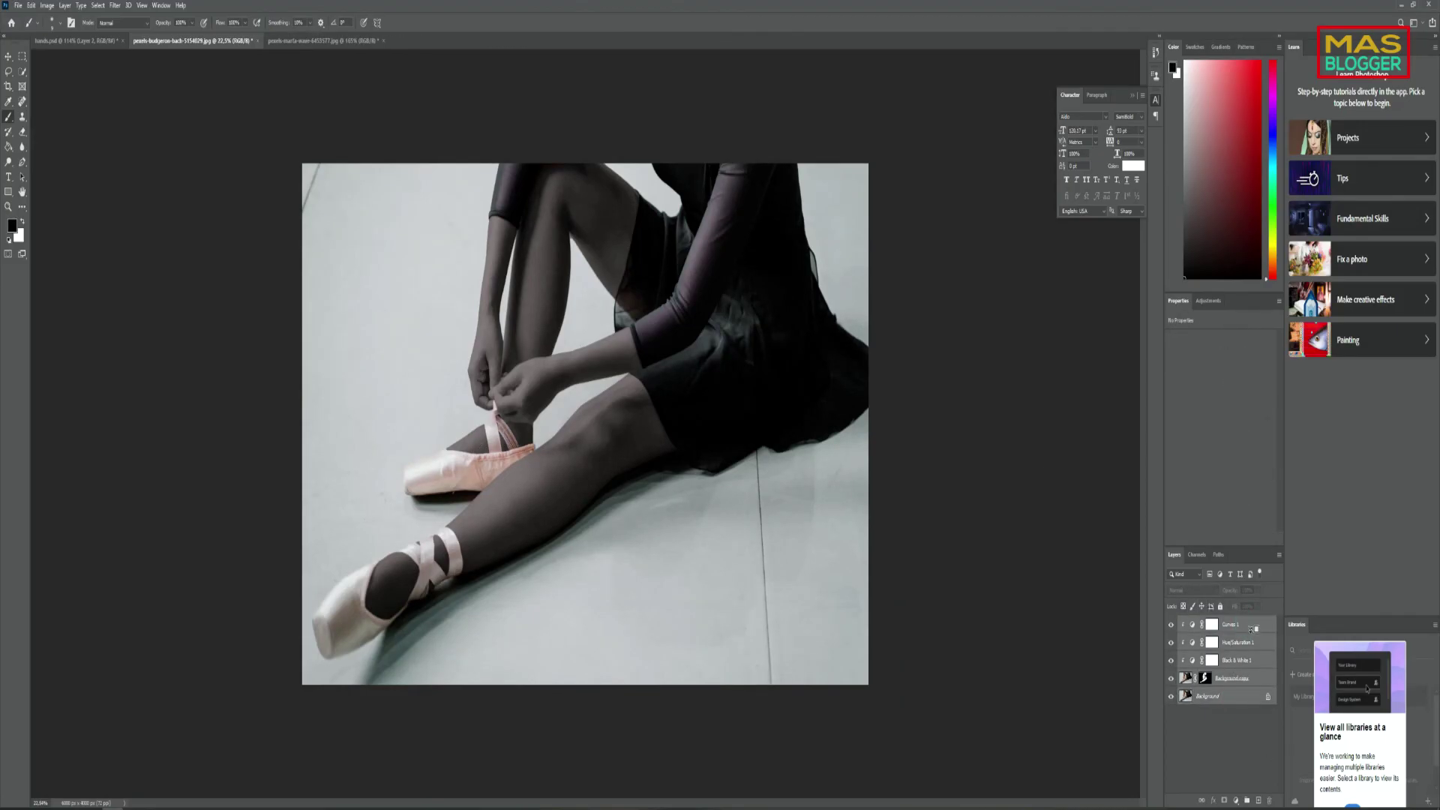
{"action": "key", "text": "ctrl+shift+alt+n"}
Hide the adjustment and Background copy layers, then toggle Layer 1 to compare with the original
{"action": "left_click", "coordinate": [1171, 642]}
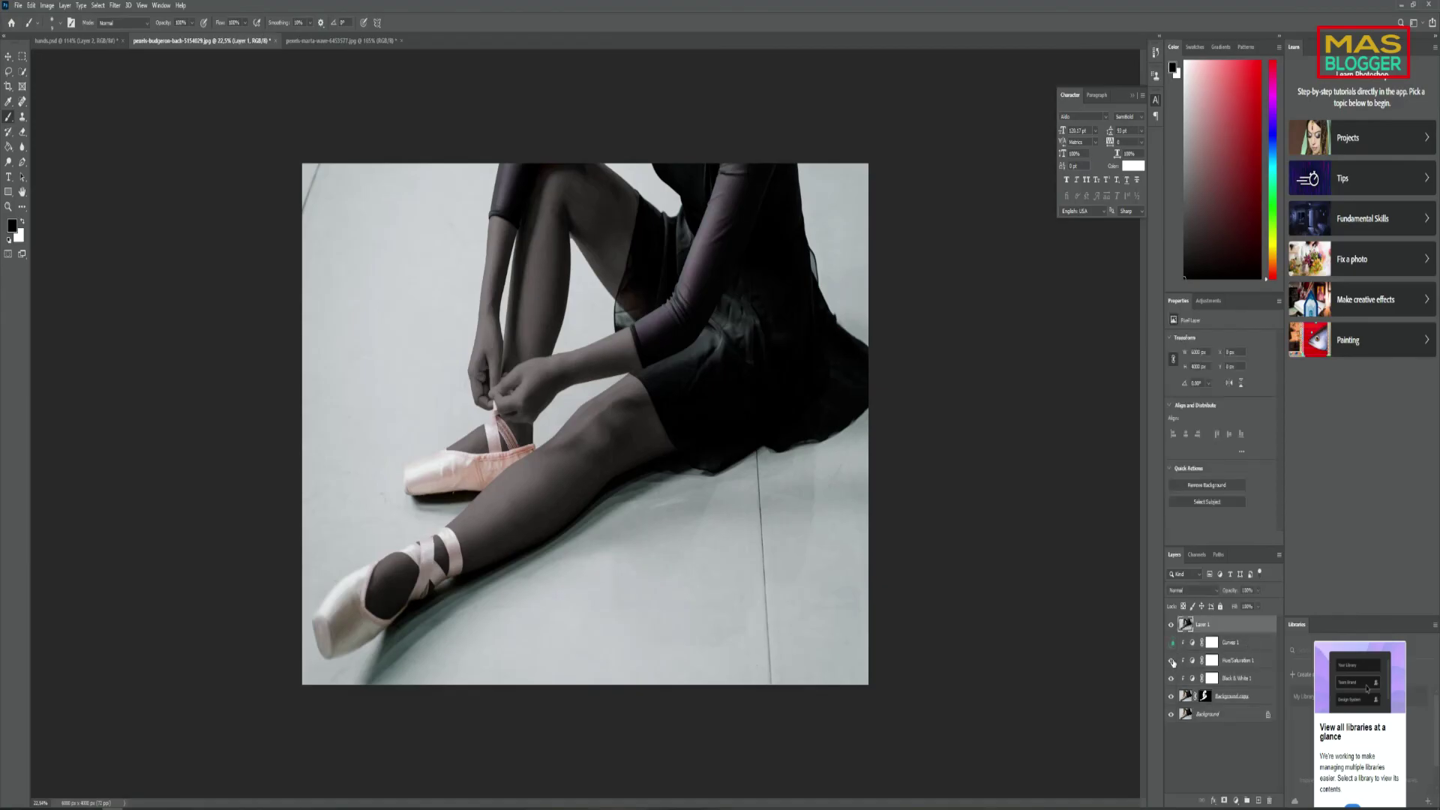
{"action": "left_click", "coordinate": [1171, 678]}
{"action": "left_click", "coordinate": [1171, 696]}
{"action": "left_click", "coordinate": [1170, 624]}
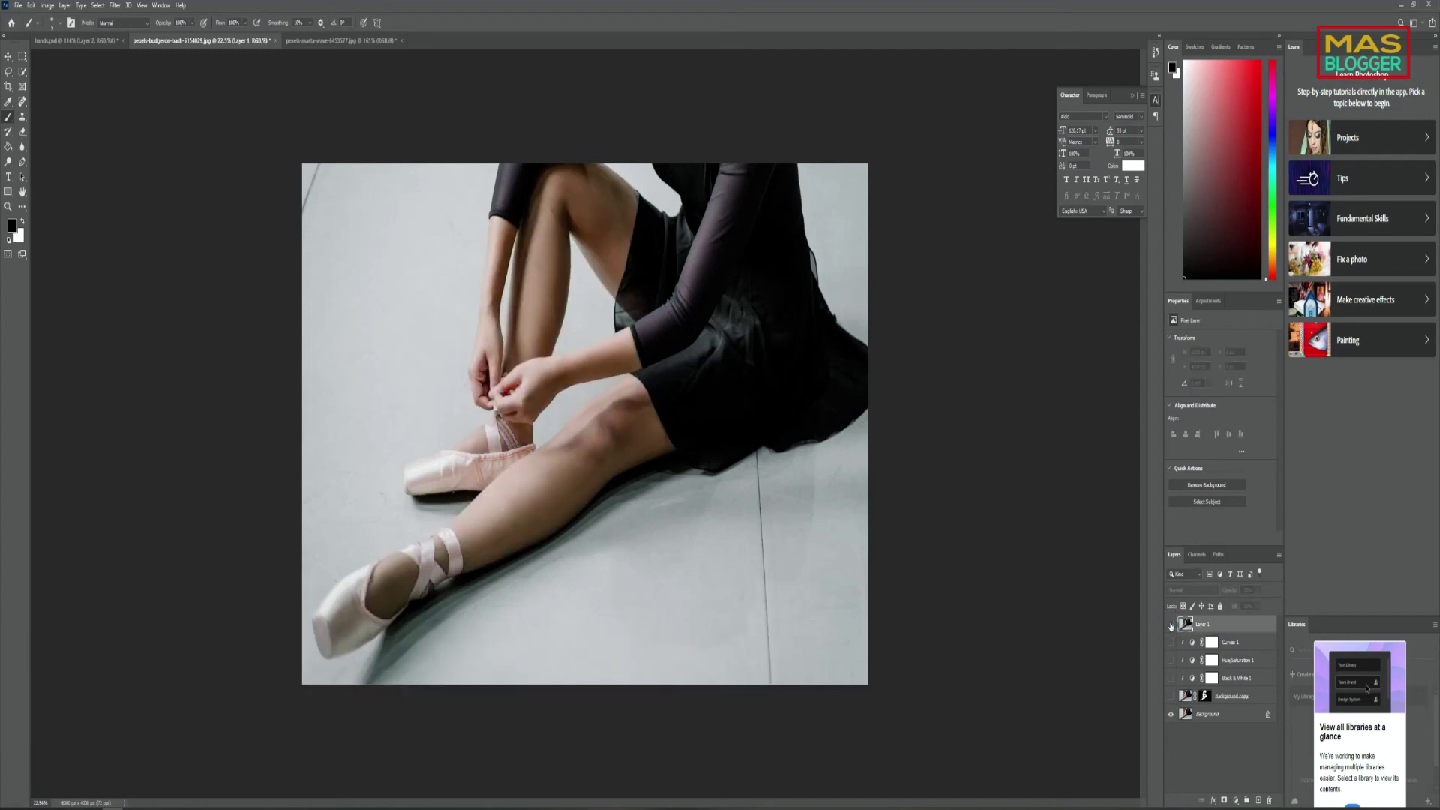
{"action": "left_click", "coordinate": [1171, 624]}
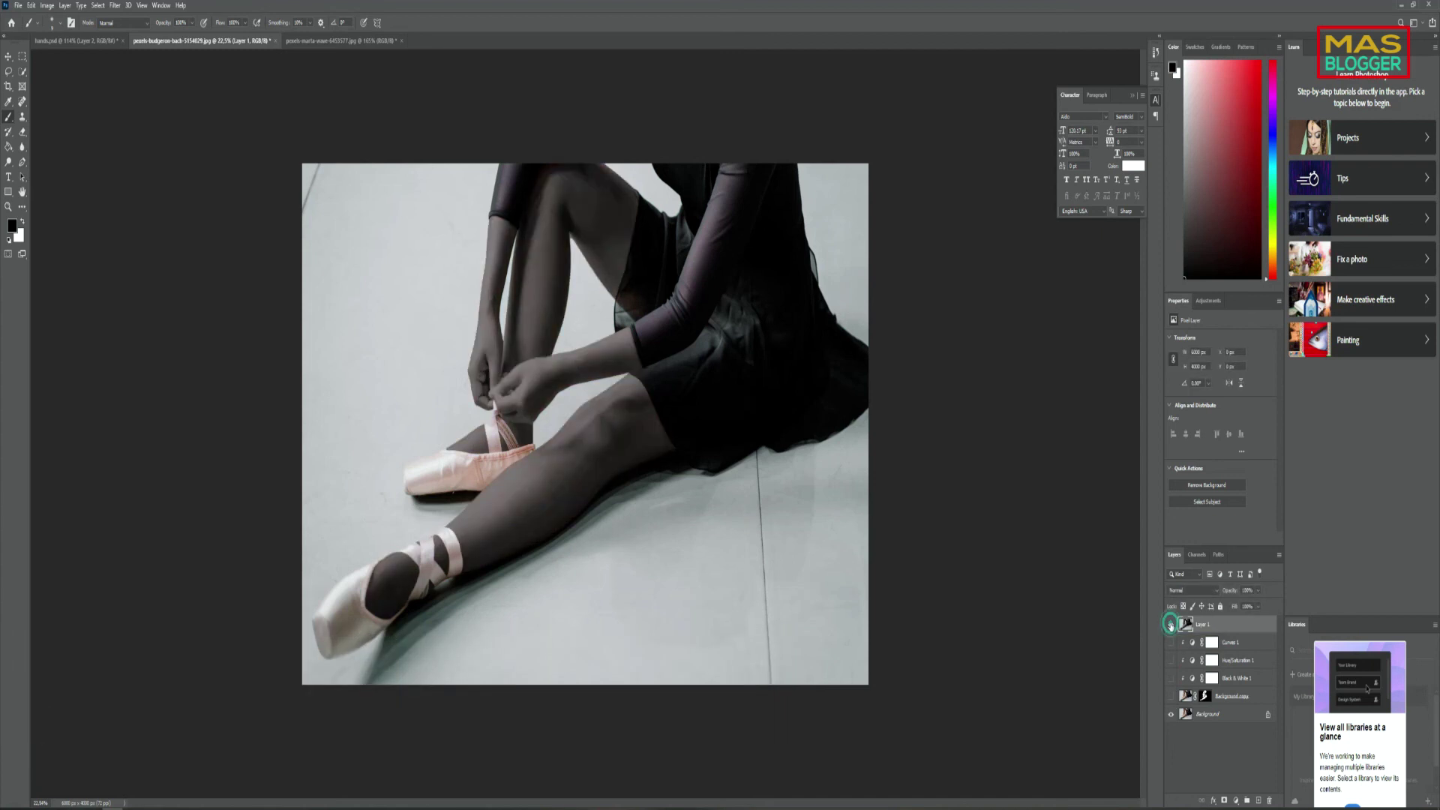
{"action": "left_click", "coordinate": [1170, 624]}
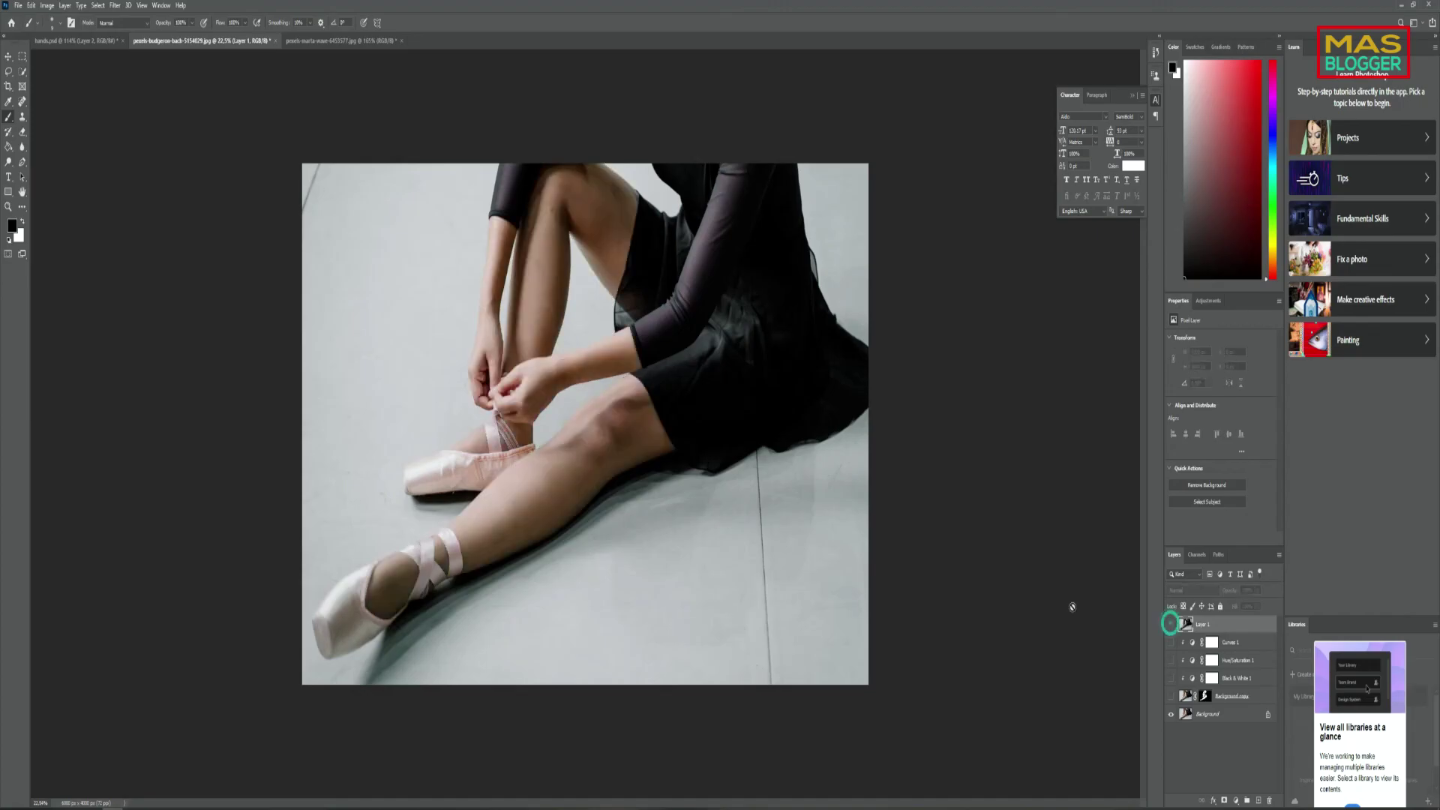